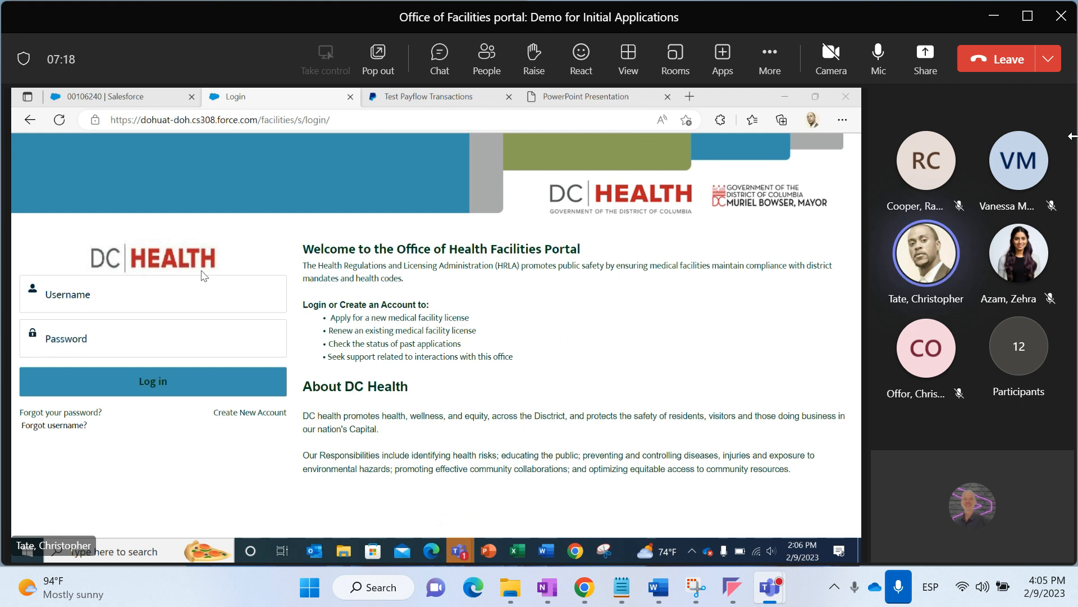
# Open the create-new-account form from the portal login page
pyautogui.click(109, 292)
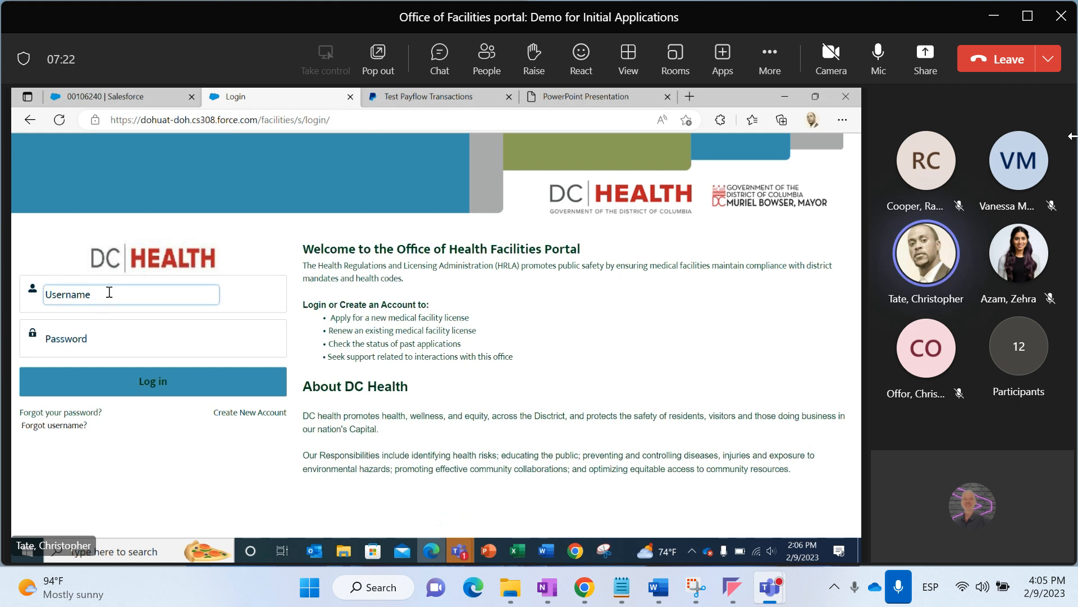
pyautogui.click(86, 336)
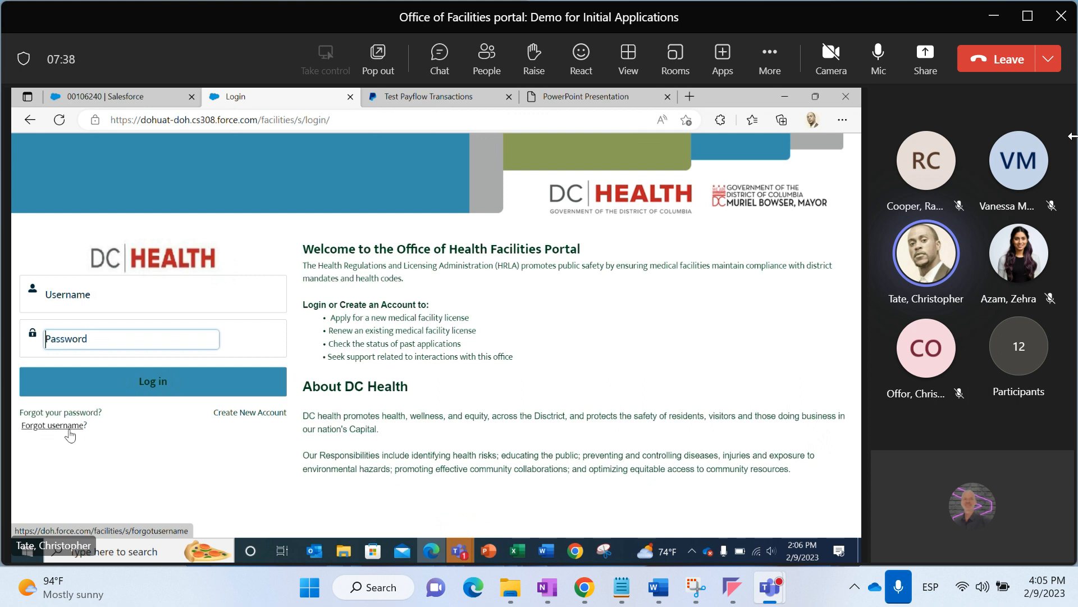
pyautogui.click(216, 419)
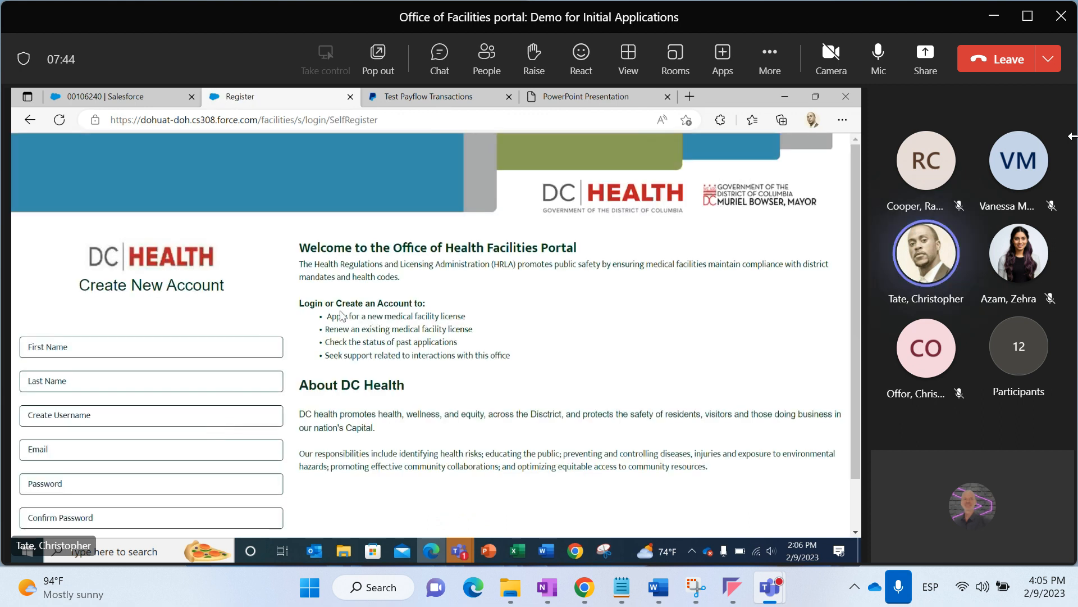
# Fill in the applicant's first name and last name on the sign-up form
pyautogui.moveTo(851, 278); pyautogui.dragTo(855, 315)
pyautogui.click(211, 302)
pyautogui.press('Tab')
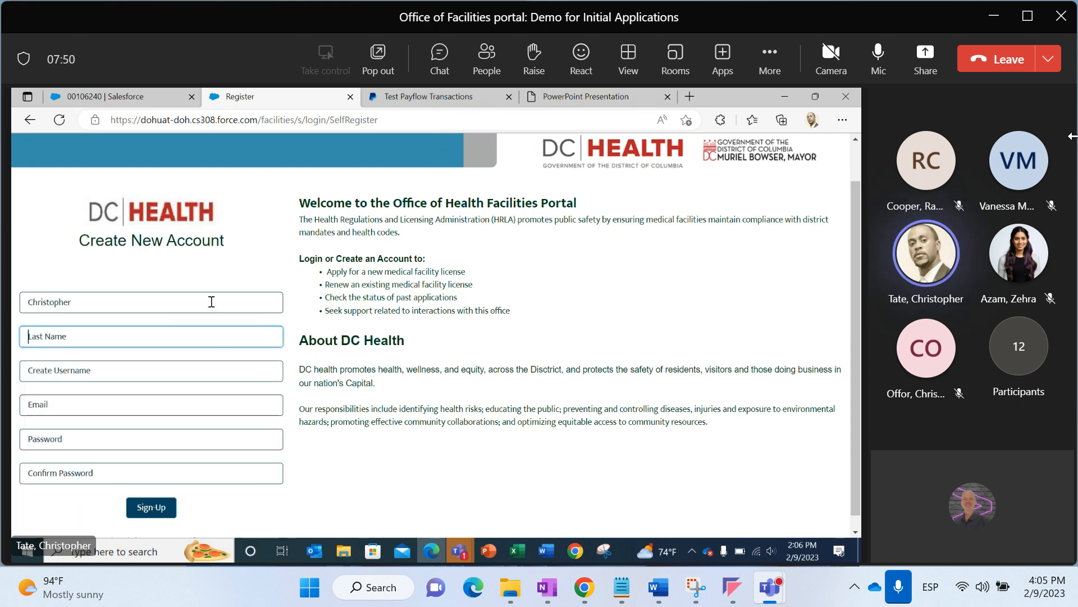
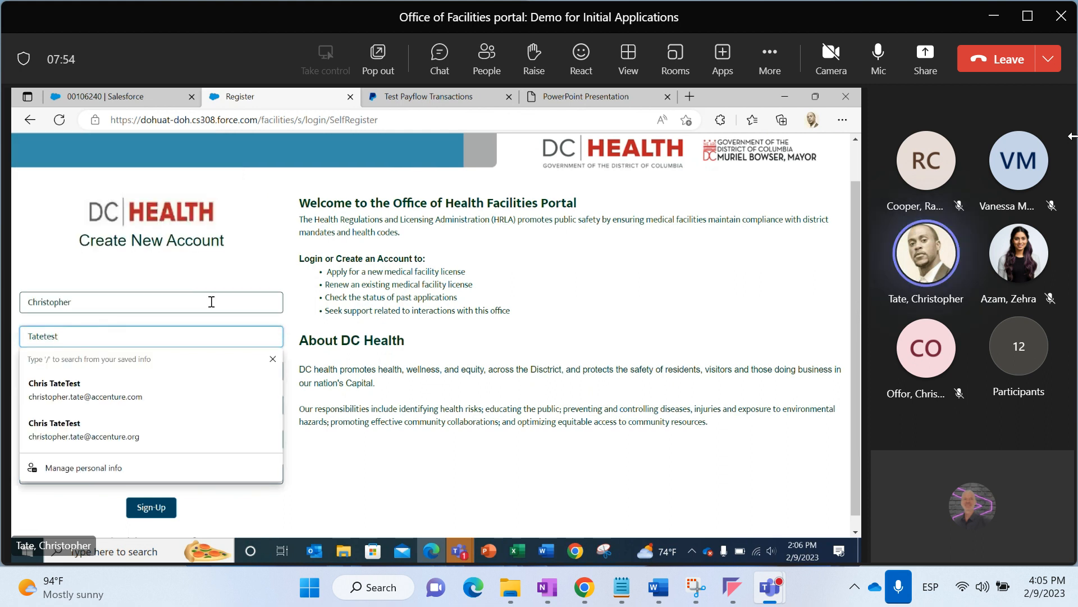
# Enter a username for the new account
pyautogui.click(166, 361)
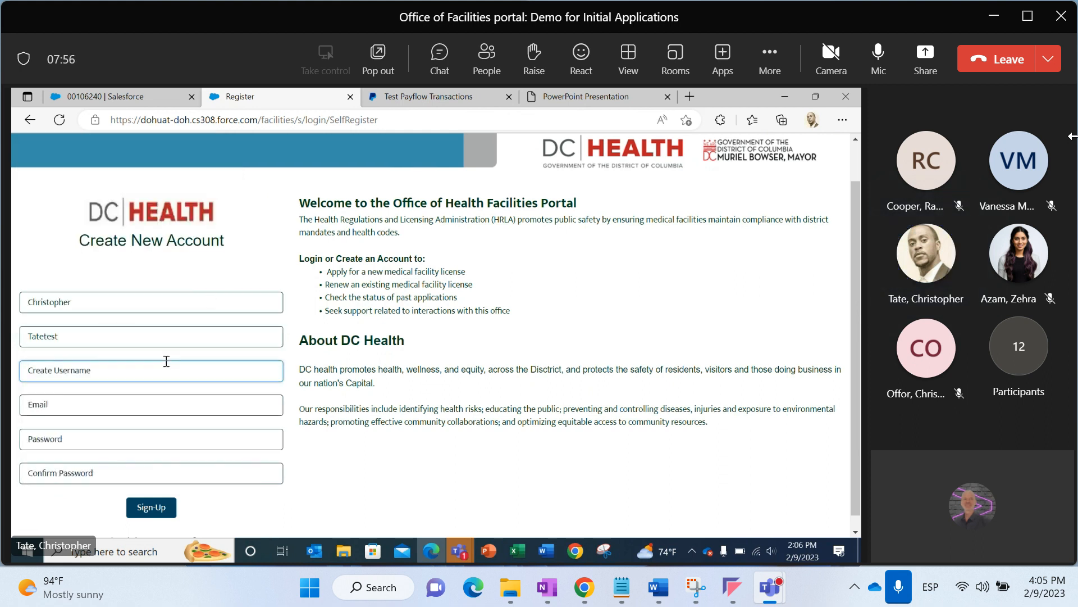
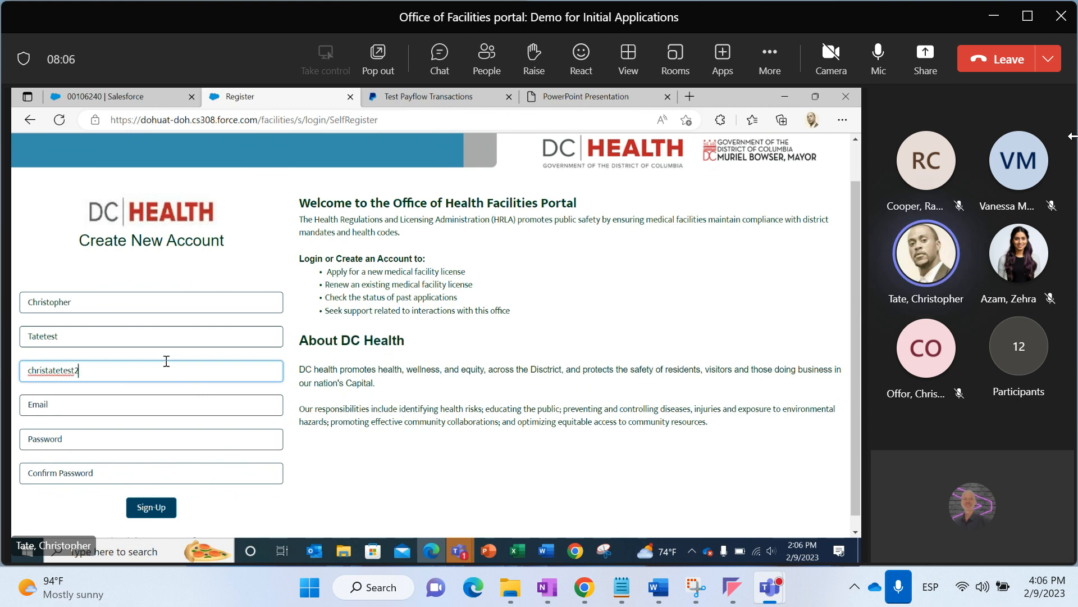
# Fill in the contact's e-mail address, taking it from the open Word document
pyautogui.click(145, 398)
pyautogui.write('christ')
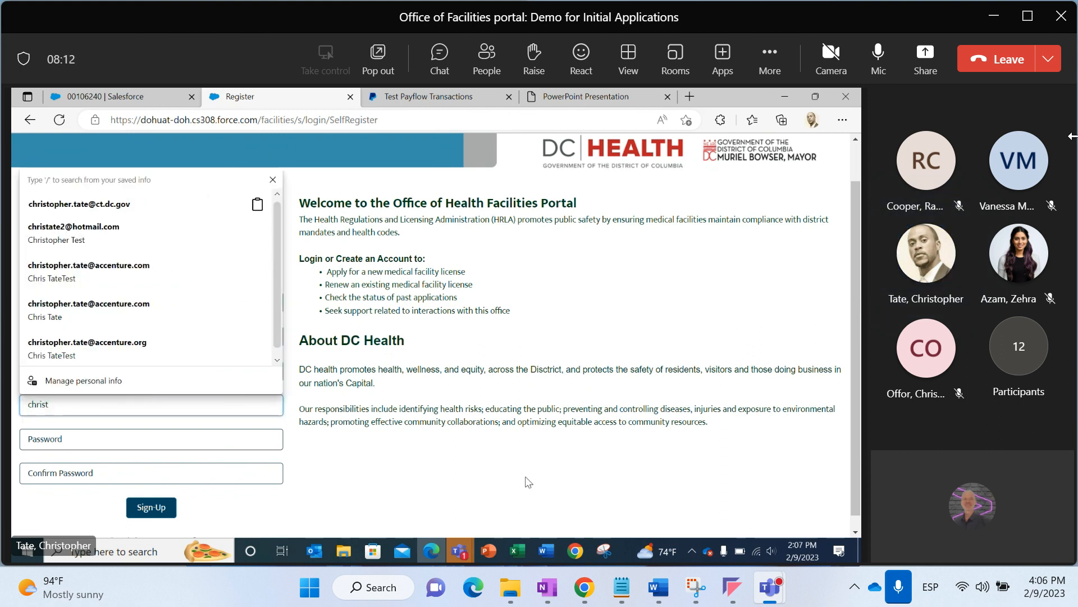
pyautogui.moveTo(538, 551)
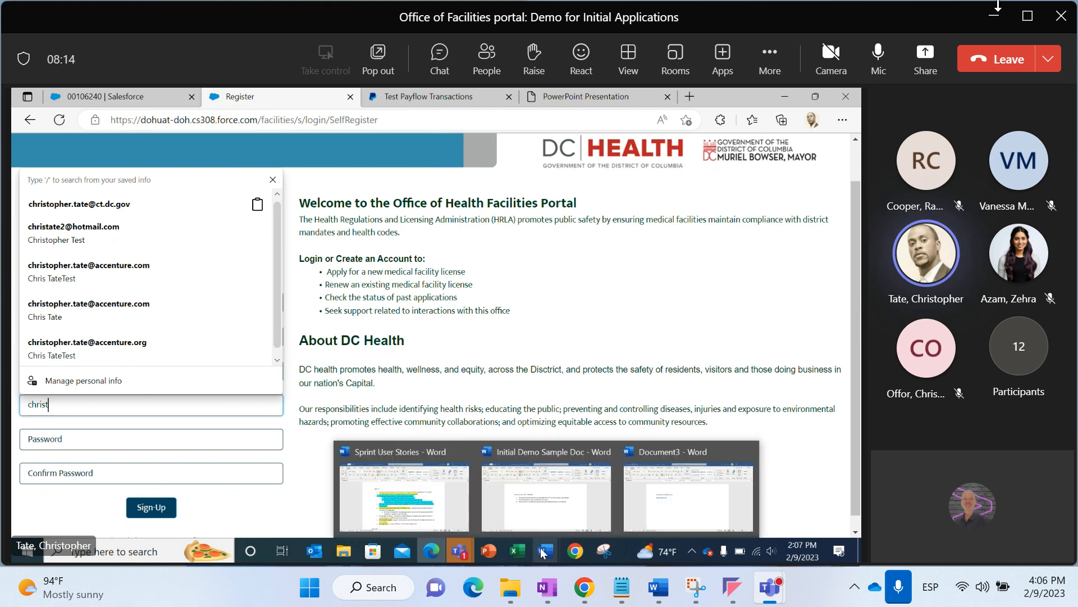
pyautogui.click(878, 59)
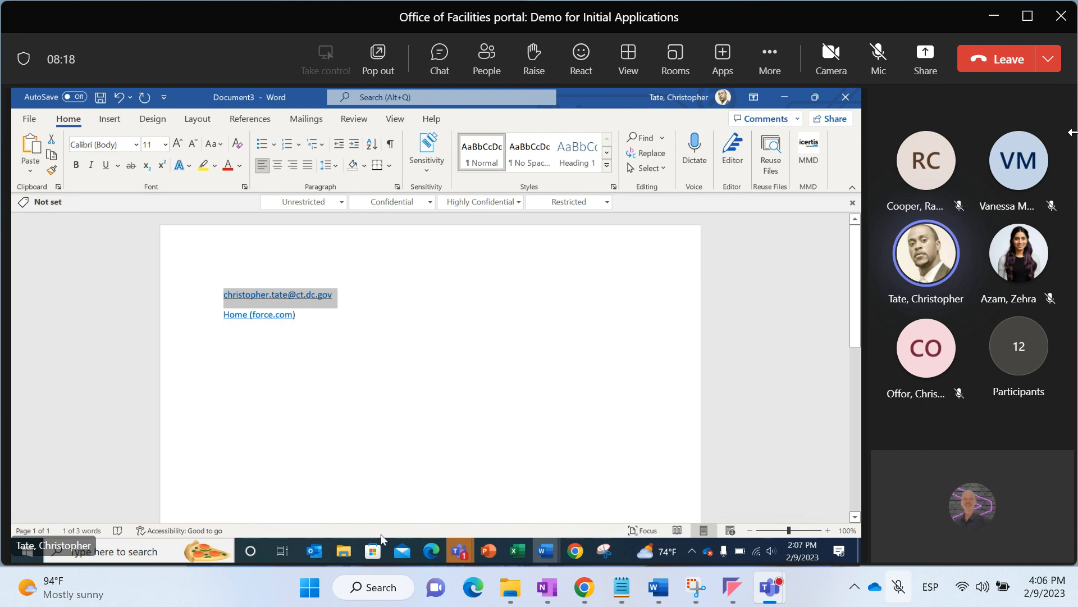
pyautogui.click(430, 552)
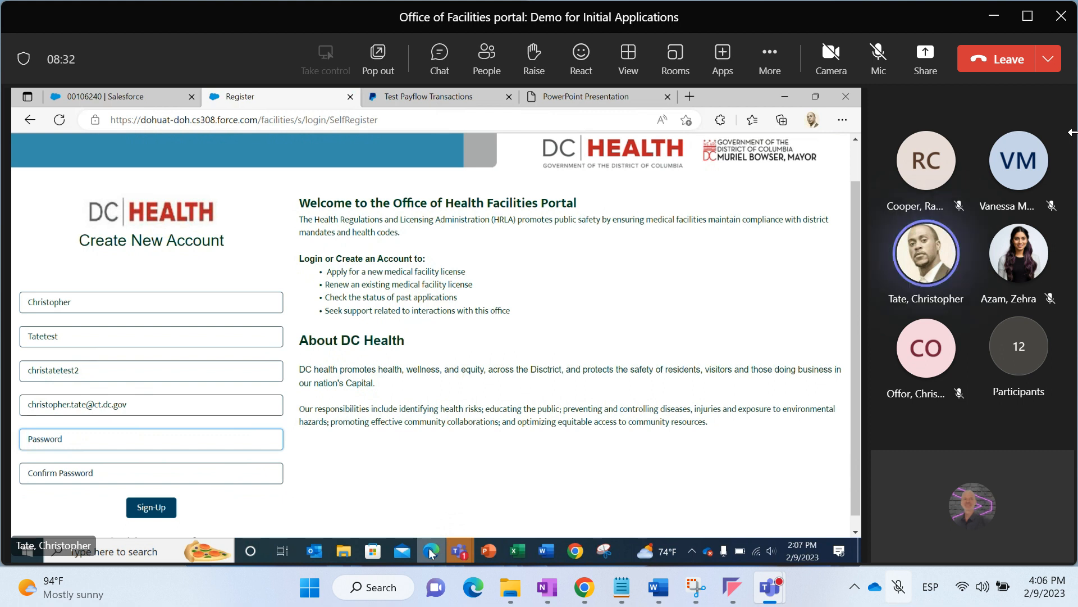
# Type the account password, correcting its last characters
pyautogui.write('•••••••')
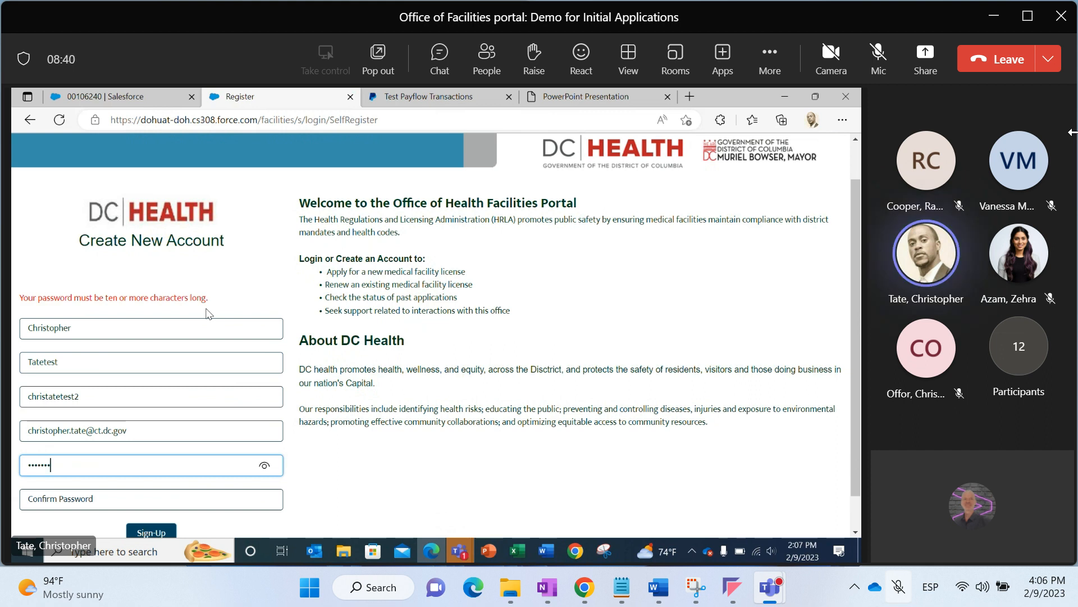
pyautogui.press('BackSpace')
pyautogui.press('BackSpace')
pyautogui.press('BackSpace')
pyautogui.press('BackSpace')
pyautogui.press('BackSpace')
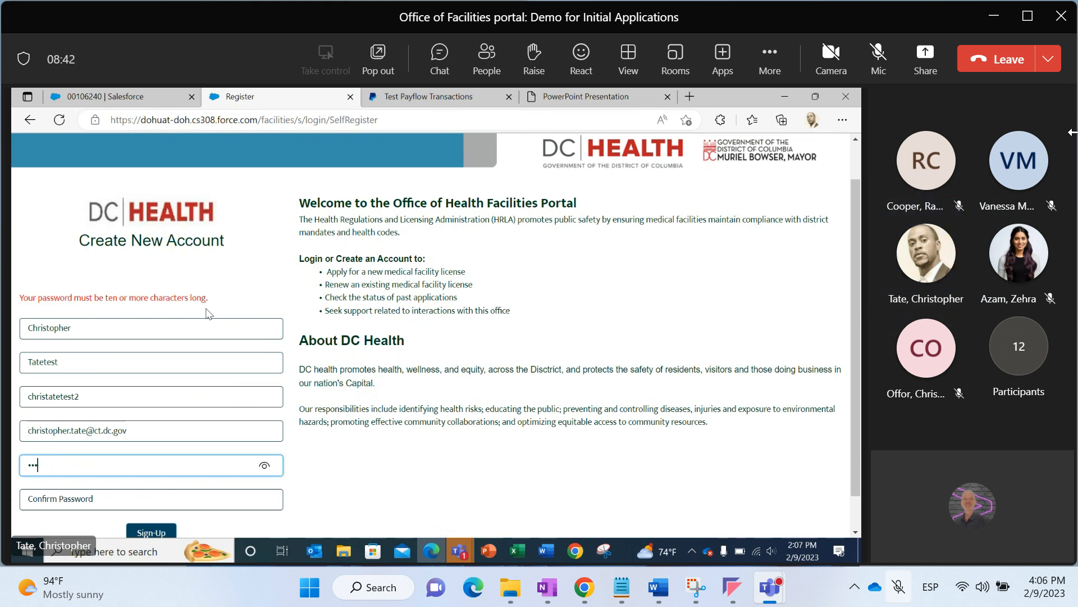
pyautogui.write('•••••••••')
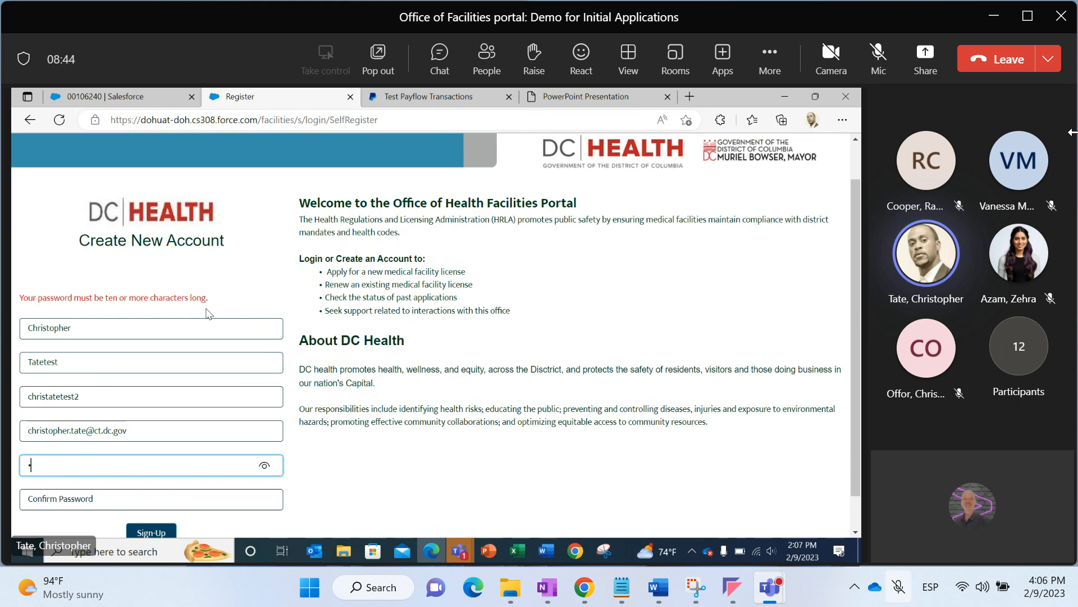
pyautogui.write('•')
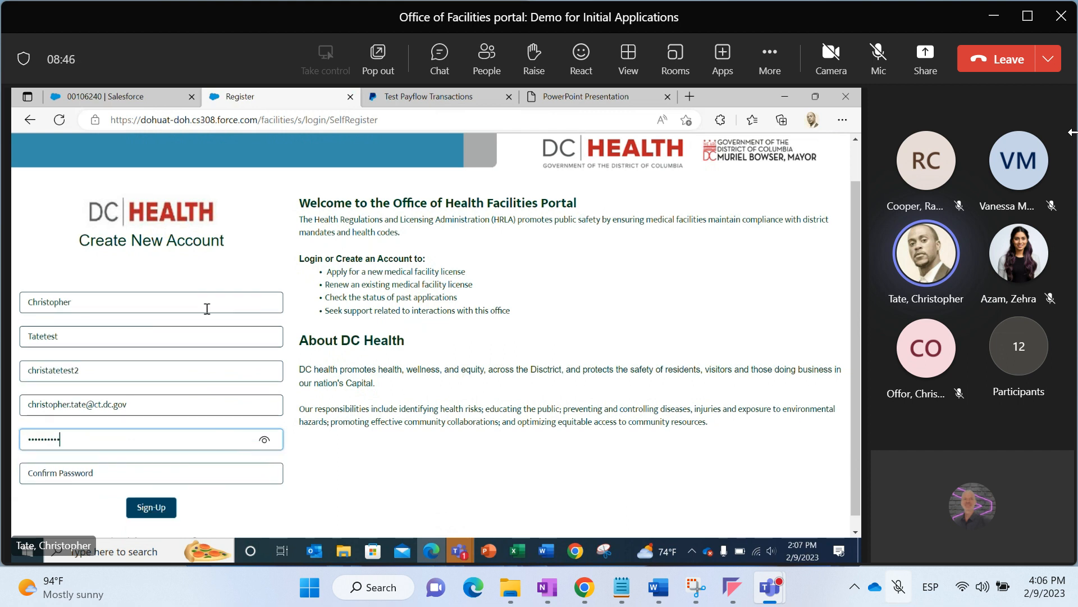
# Try to confirm the account password and submit the sign-up form
pyautogui.click(173, 465)
pyautogui.write('••••••••••')
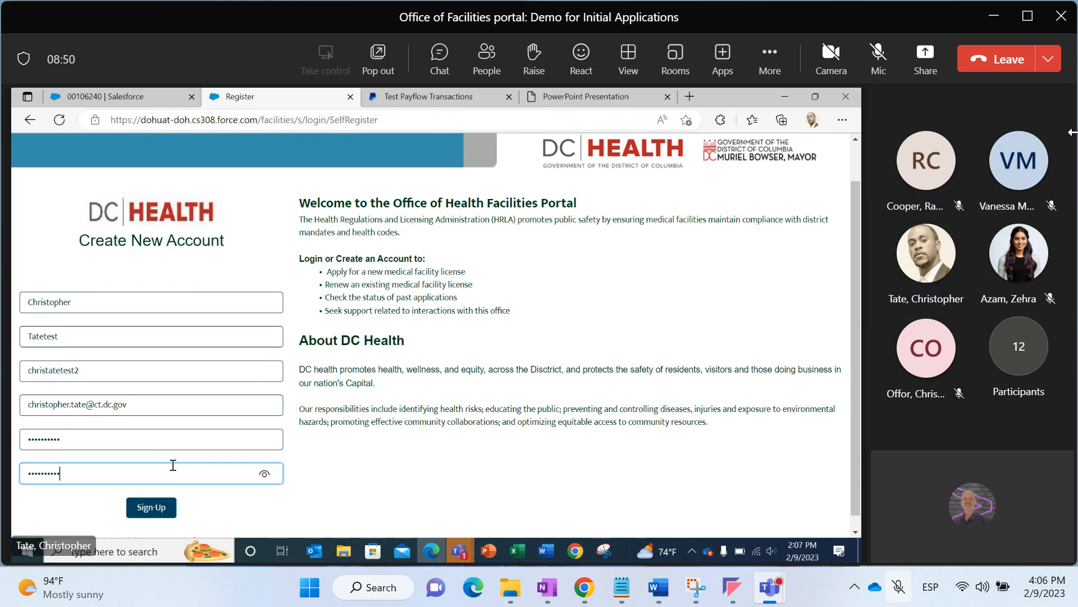
pyautogui.click(167, 507)
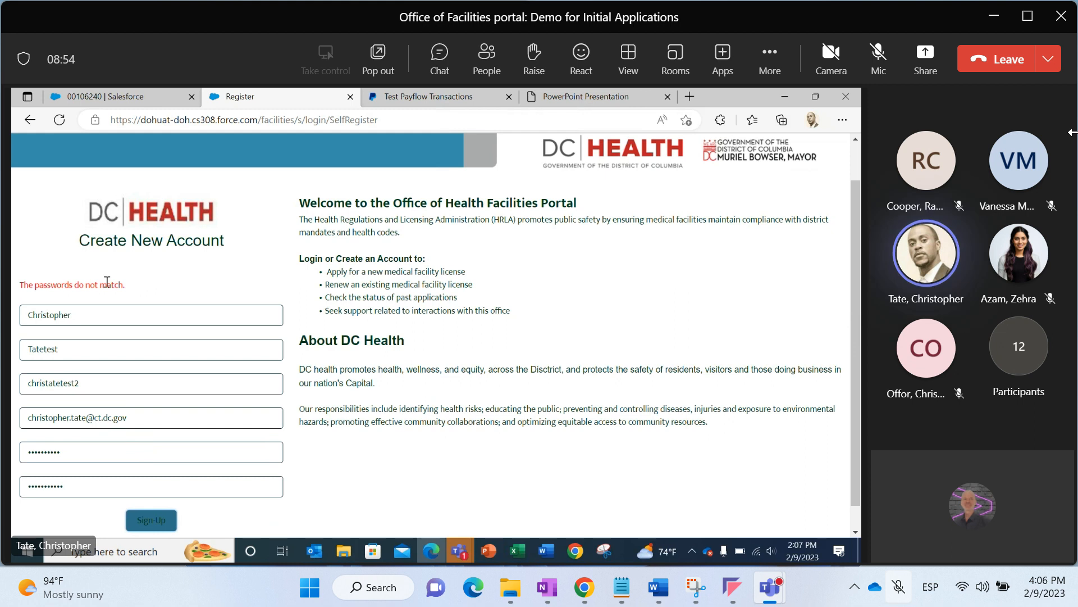
# Clear the password confirmation and retype the account password
pyautogui.click(94, 481)
pyautogui.moveTo(94, 481); pyautogui.dragTo(24, 487)
pyautogui.press('BackSpace')
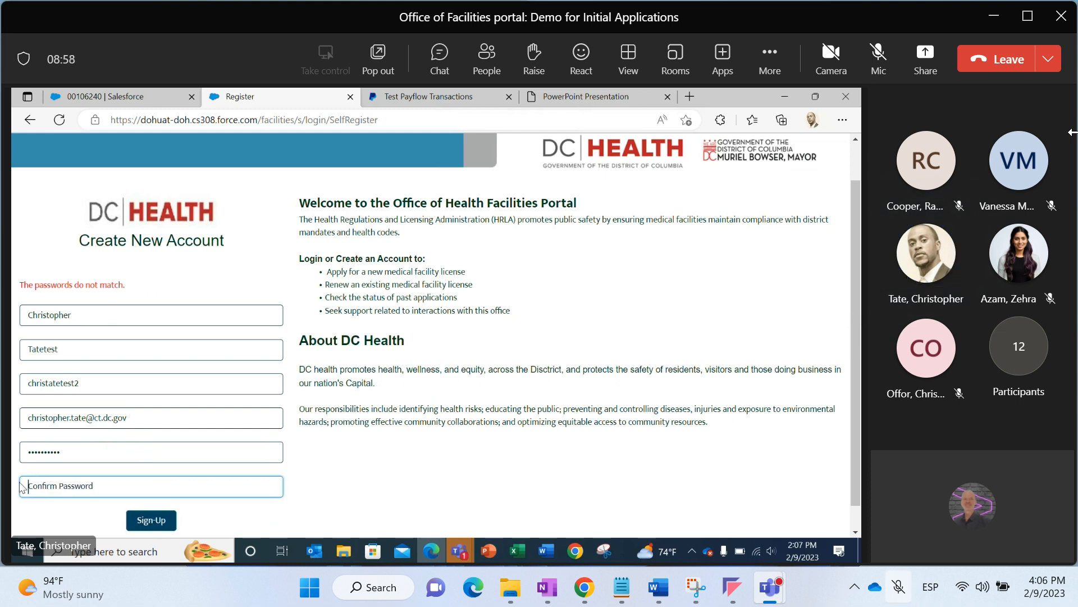
pyautogui.doubleClick(73, 453)
pyautogui.write('••••••••••')
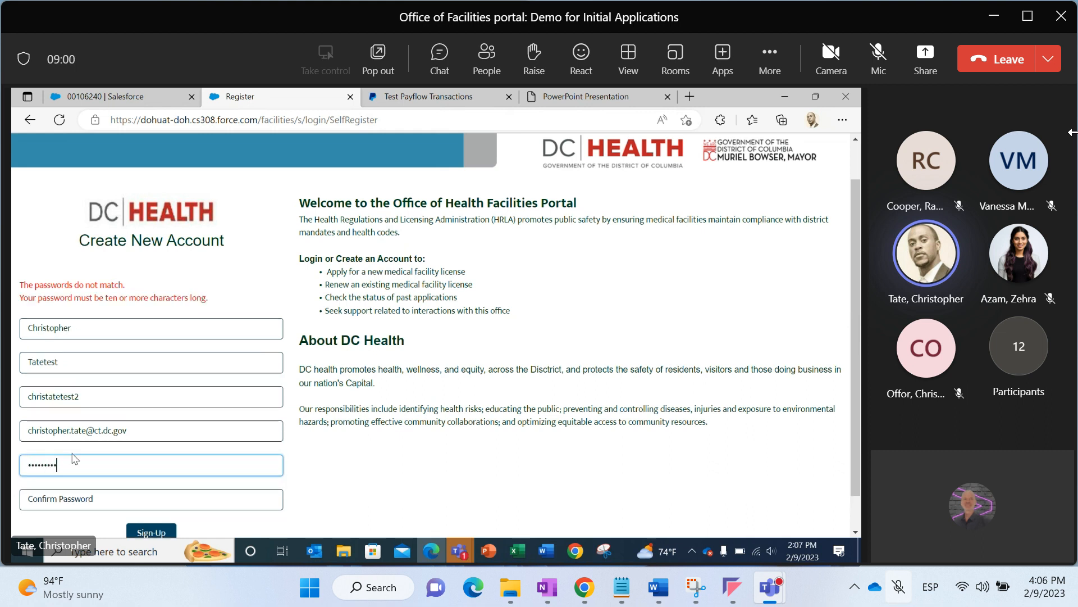
pyautogui.write('••••••••')
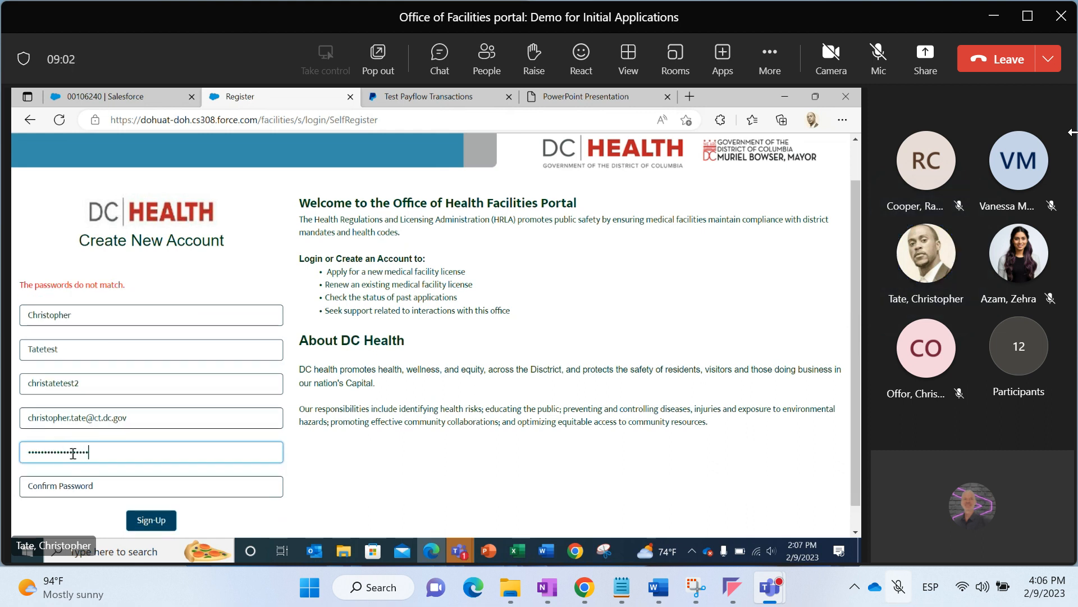
# Enter the password confirmation again, pasting it into the confirmation field
pyautogui.press('Tab')
pyautogui.write('•••••••••••')
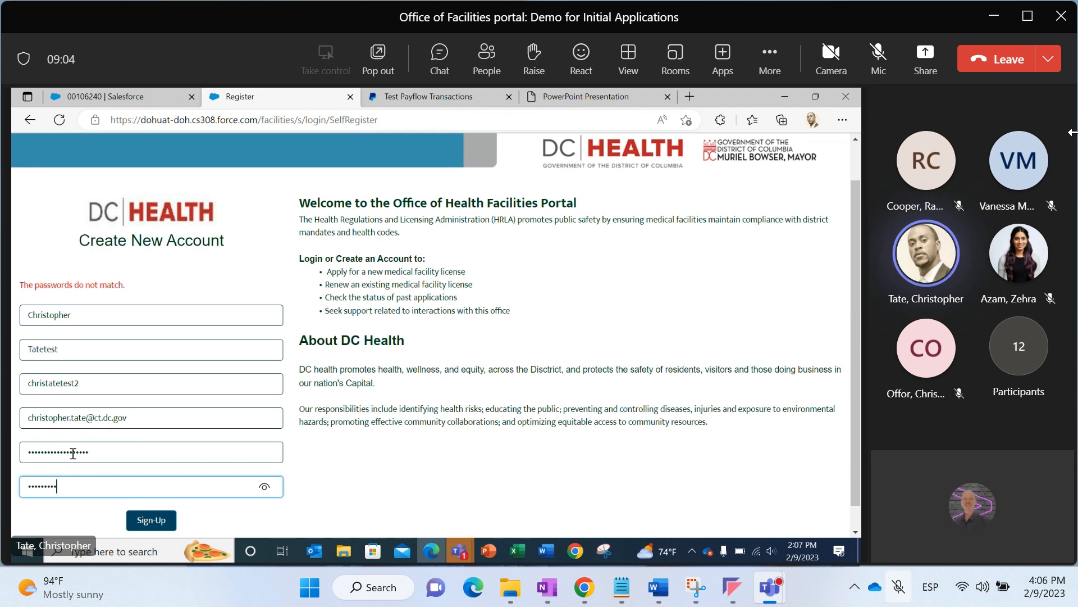
pyautogui.write('••••••')
pyautogui.hotkey('shift', 'Tab')
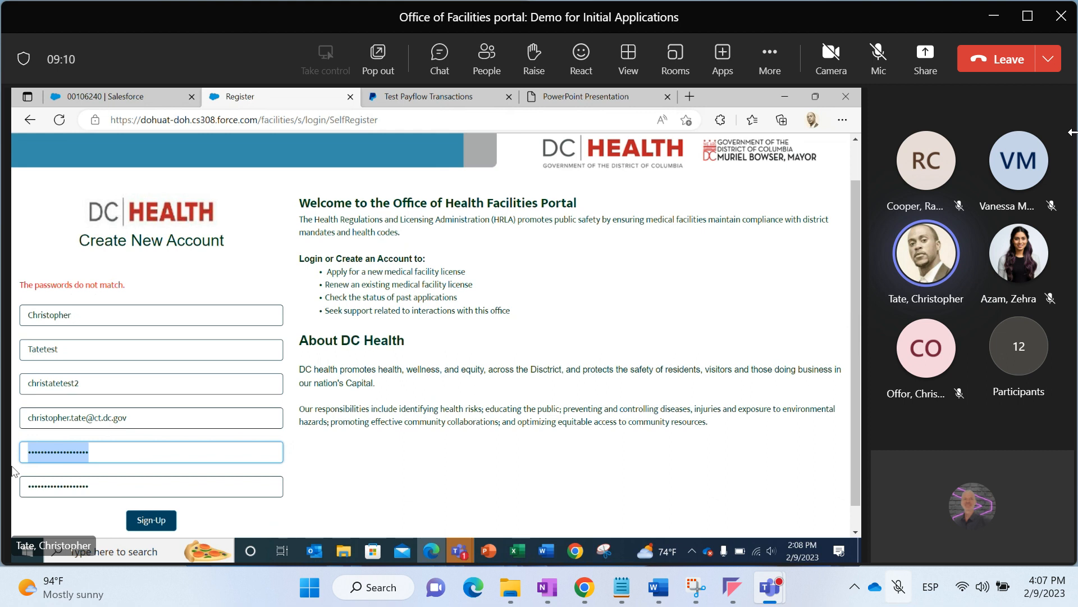
pyautogui.press('Tab')
pyautogui.hotkey('ctrl', 'v')
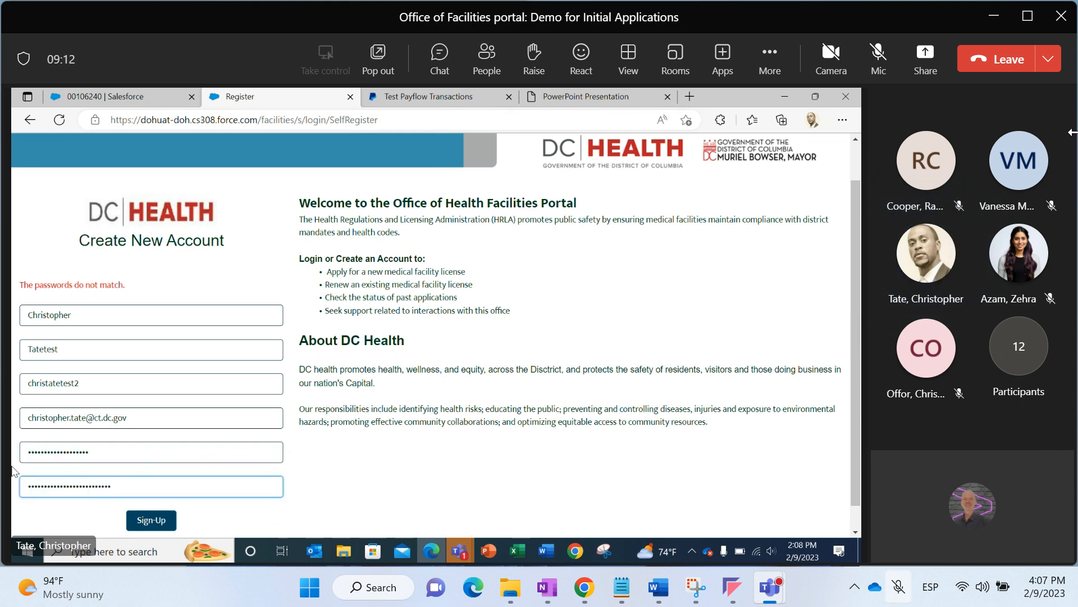
# Retype the account password, then clear the password field entirely
pyautogui.doubleClick(187, 488)
pyautogui.click(187, 489)
pyautogui.doubleClick(127, 451)
pyautogui.write('••••••••')
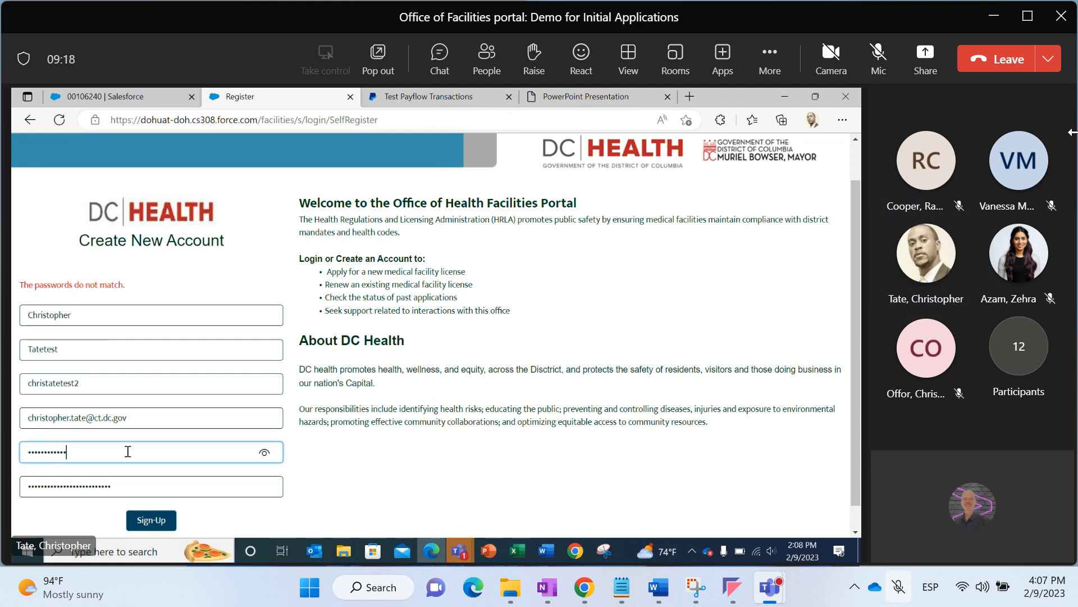
pyautogui.hotkey('ctrl', 'a')
pyautogui.press('BackSpace')
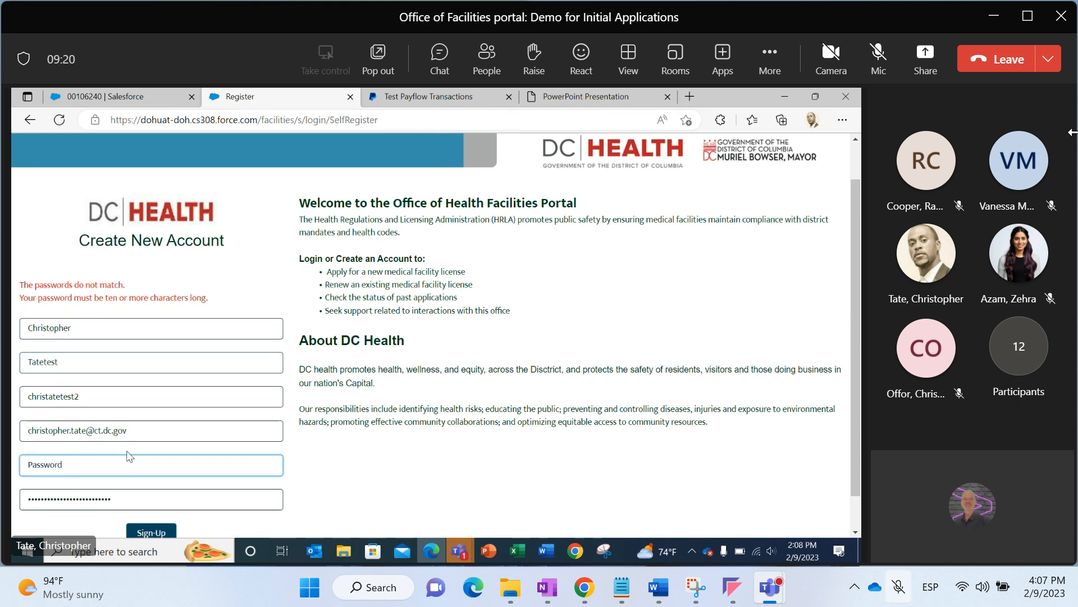
# Re-enter the account password and its confirmation, then submit the sign-up form
pyautogui.write('•••••••••••••••')
pyautogui.press('Tab')
pyautogui.write('•••••••••')
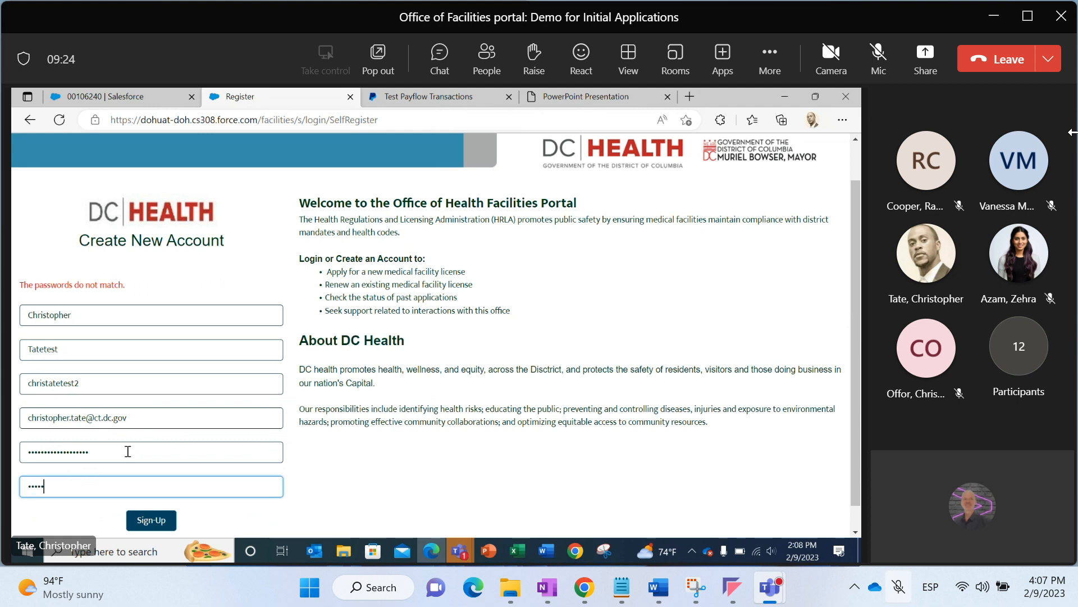
pyautogui.write('•••••••••')
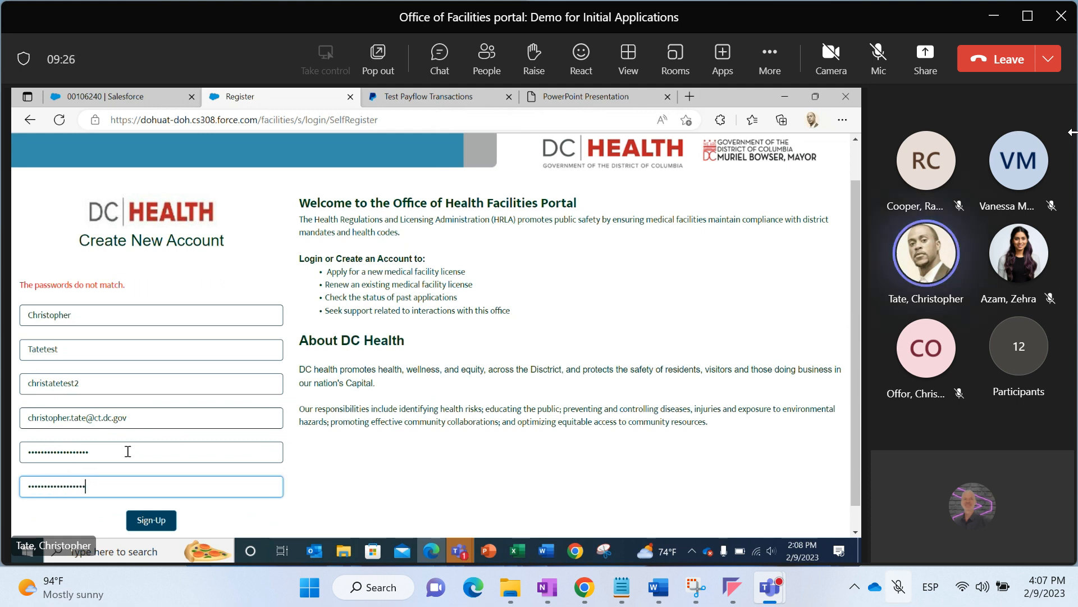
pyautogui.click(145, 517)
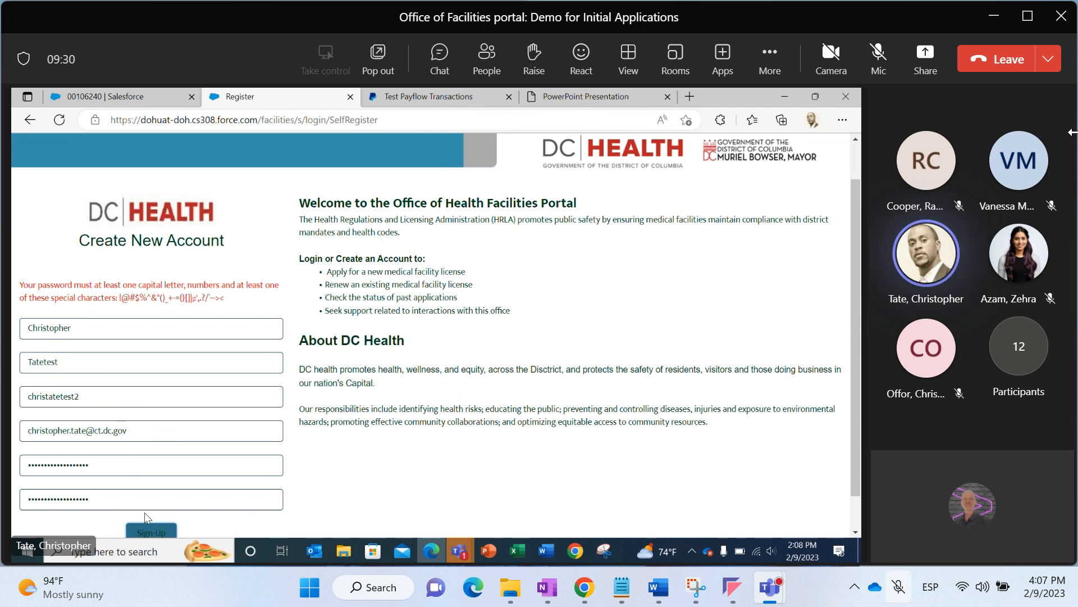
# Continue from the account-created confirmation to the portal homepage
pyautogui.doubleClick(124, 286)
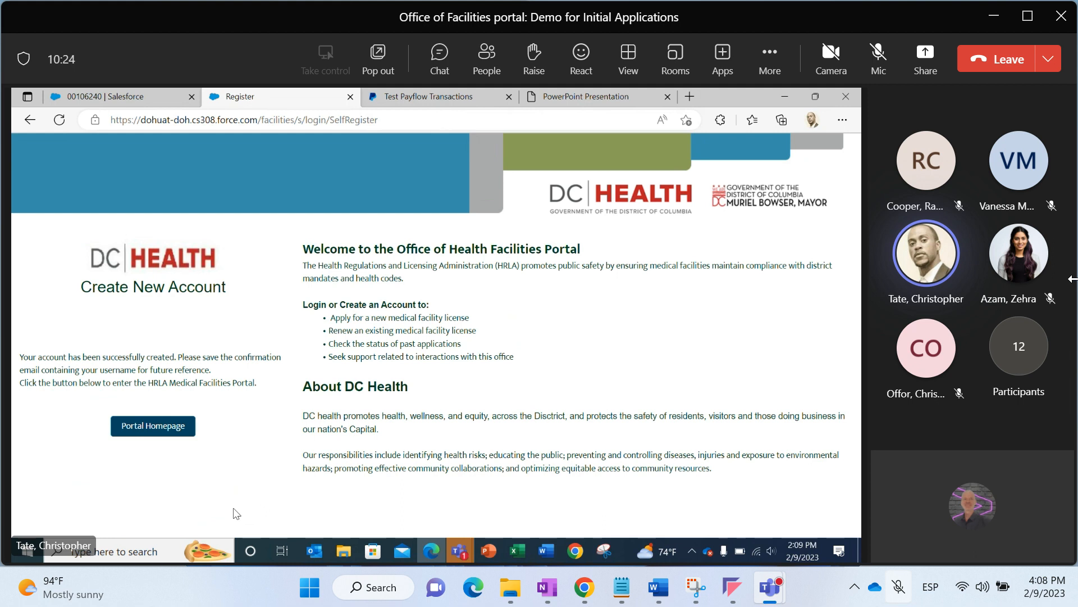
pyautogui.click(152, 426)
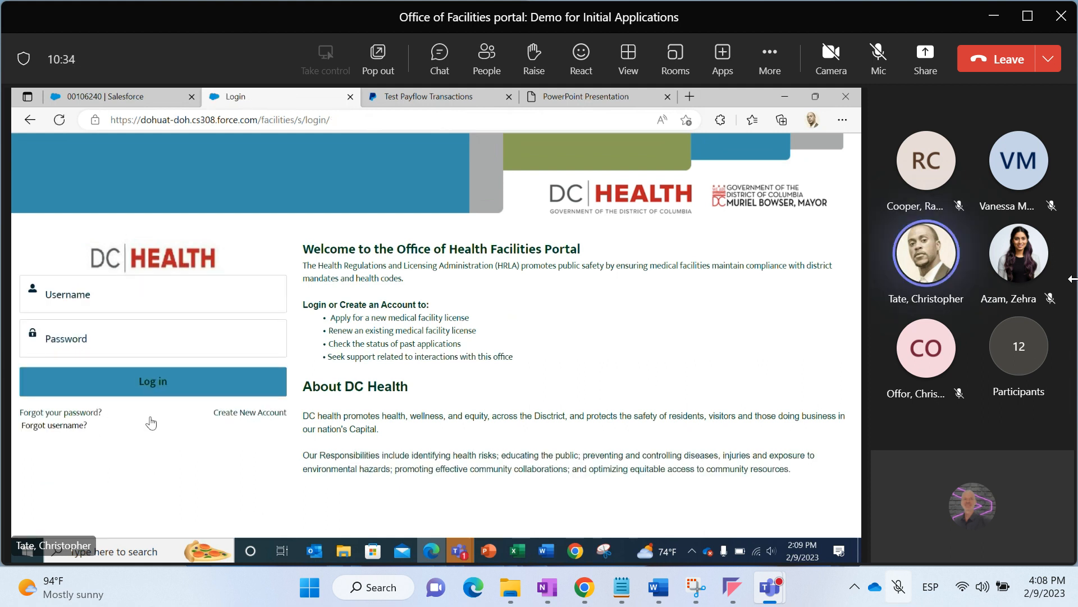
# Switch to the Salesforce case tab
pyautogui.click(61, 296)
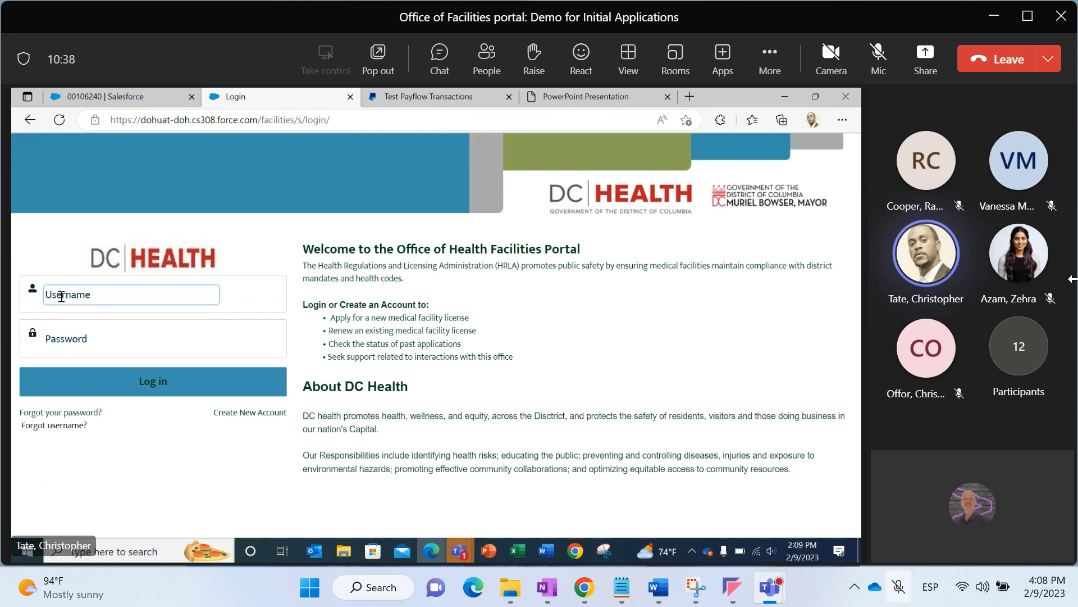
pyautogui.click(89, 89)
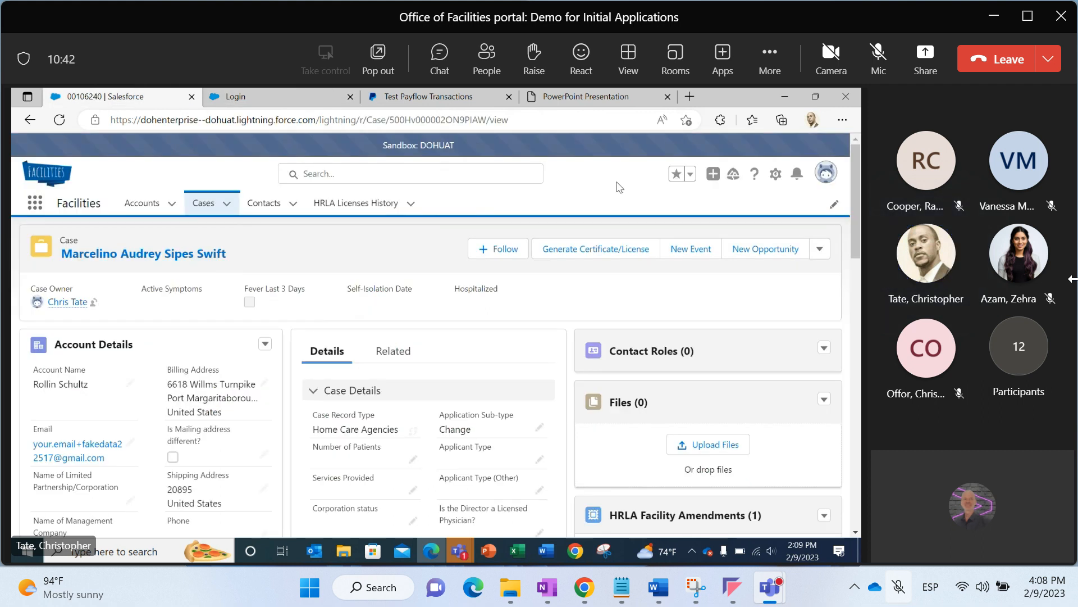
# Open the All Sites page in Setup and launch the Facilities Portal site
pyautogui.click(776, 173)
pyautogui.click(748, 214)
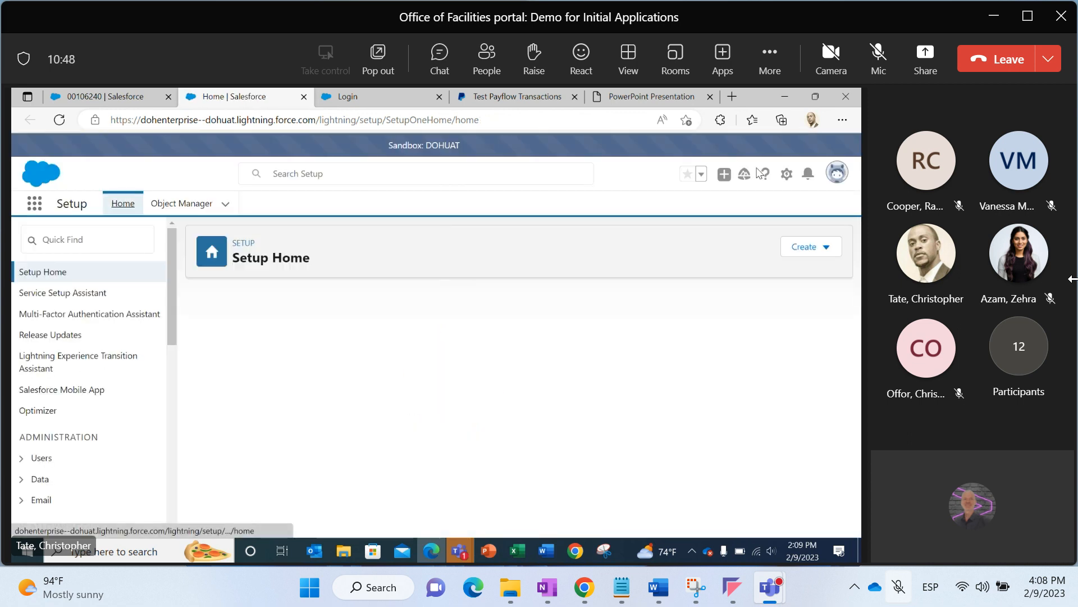
pyautogui.click(123, 238)
pyautogui.write('ALL')
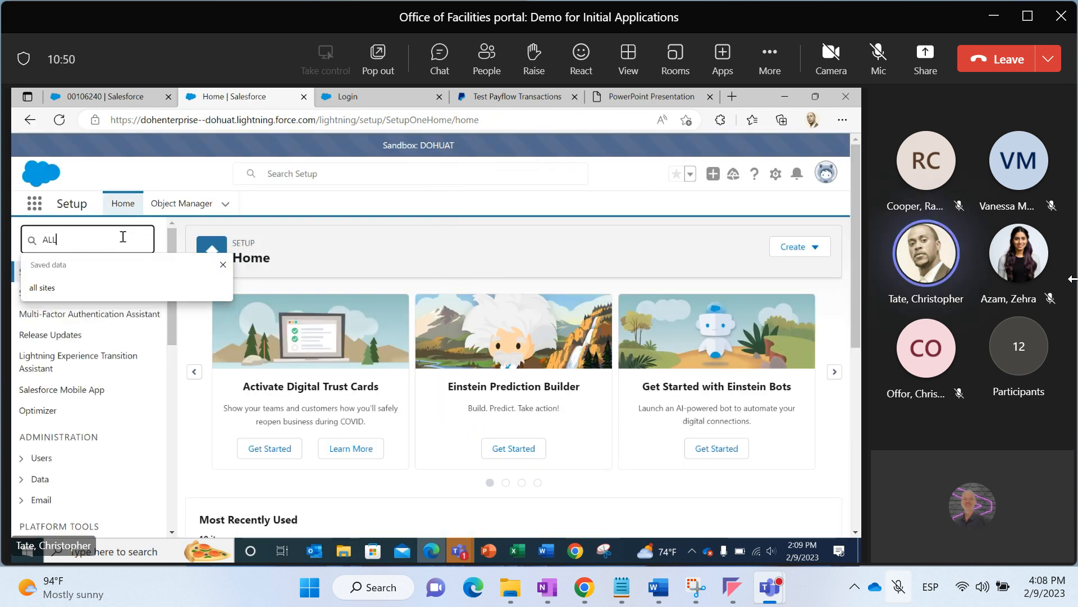
pyautogui.click(42, 288)
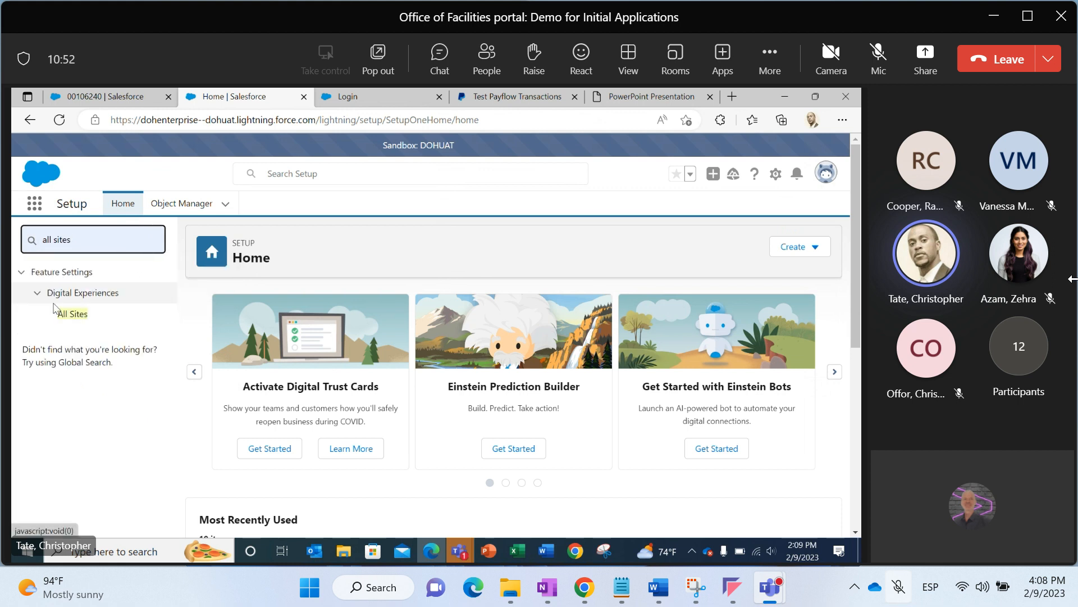
pyautogui.click(59, 320)
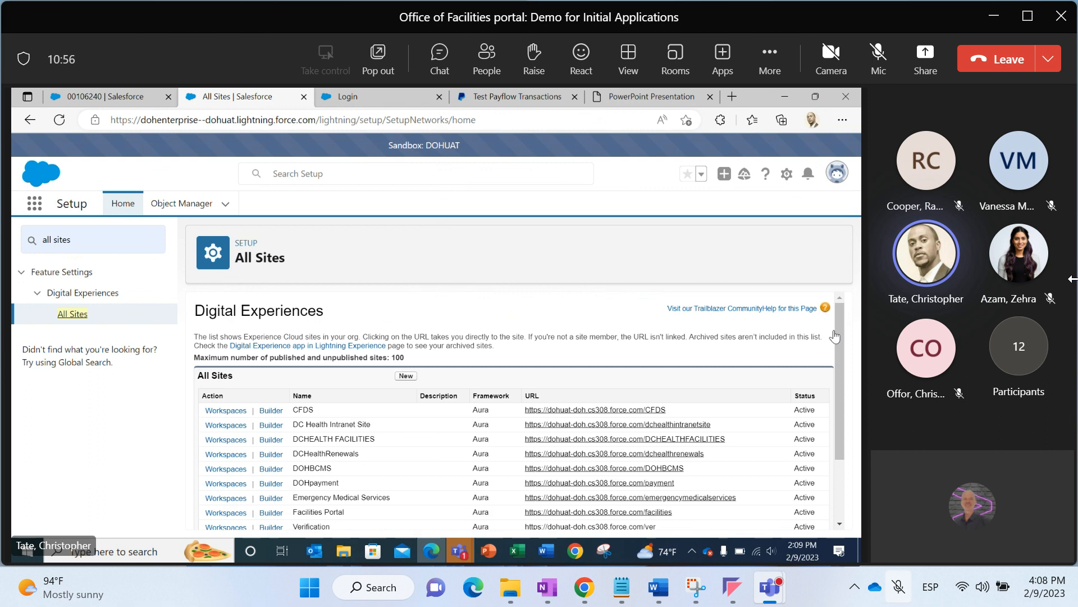
pyautogui.moveTo(843, 345); pyautogui.dragTo(838, 400)
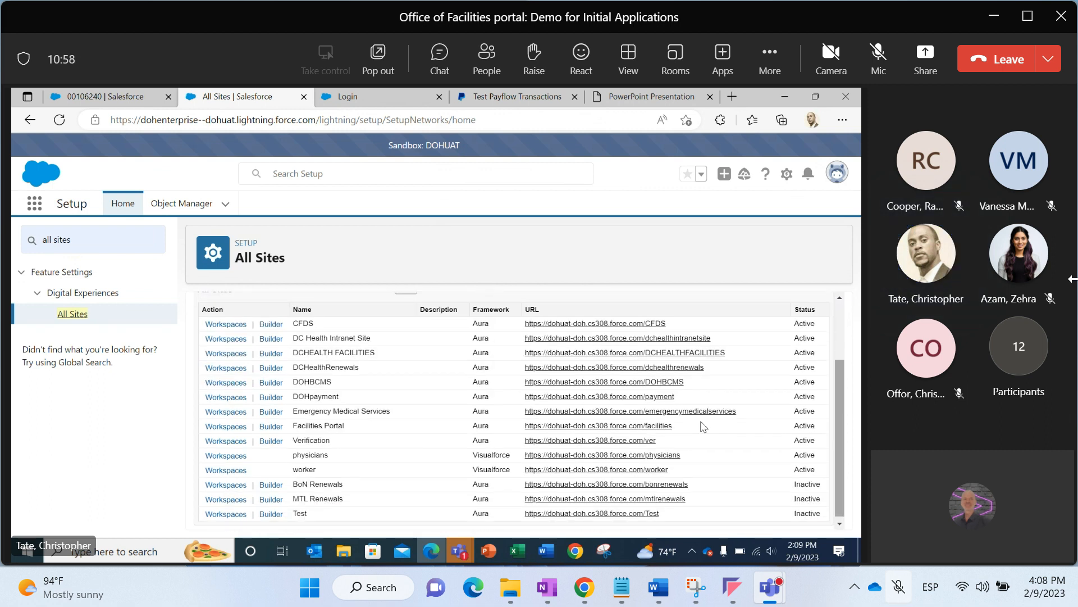
pyautogui.click(655, 431)
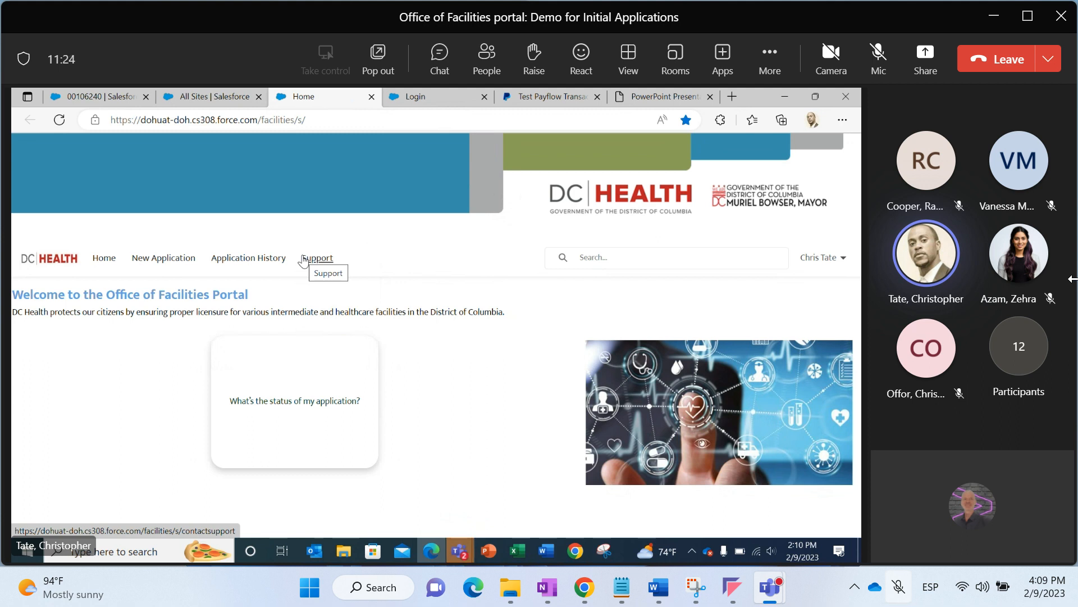
# Start a new application for a Community Residential Facility for the Intellectually Disabled with the Initial sub-type
pyautogui.click(799, 256)
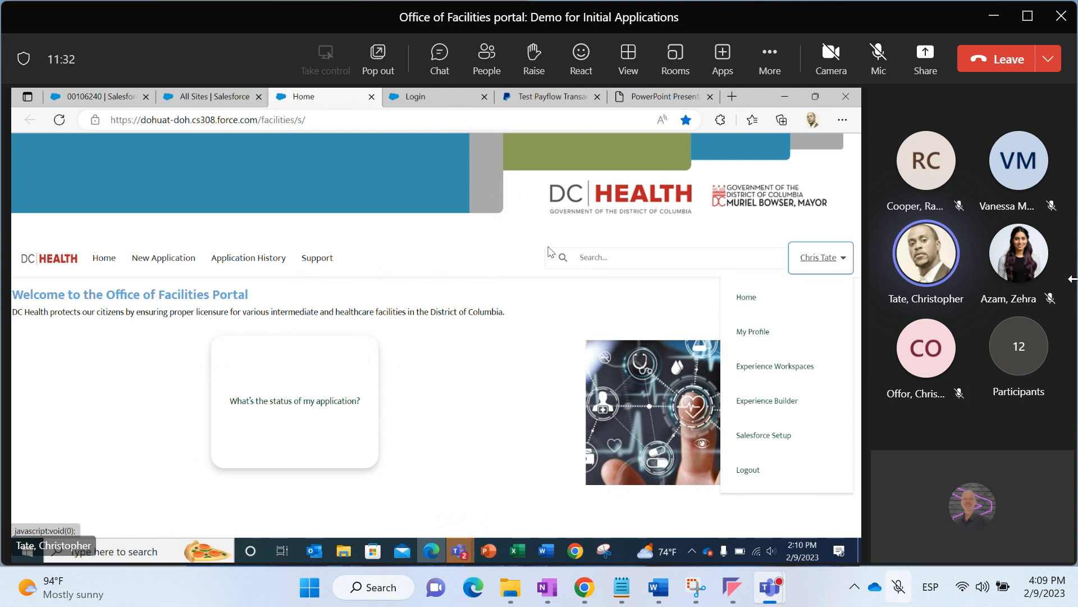
pyautogui.click(487, 260)
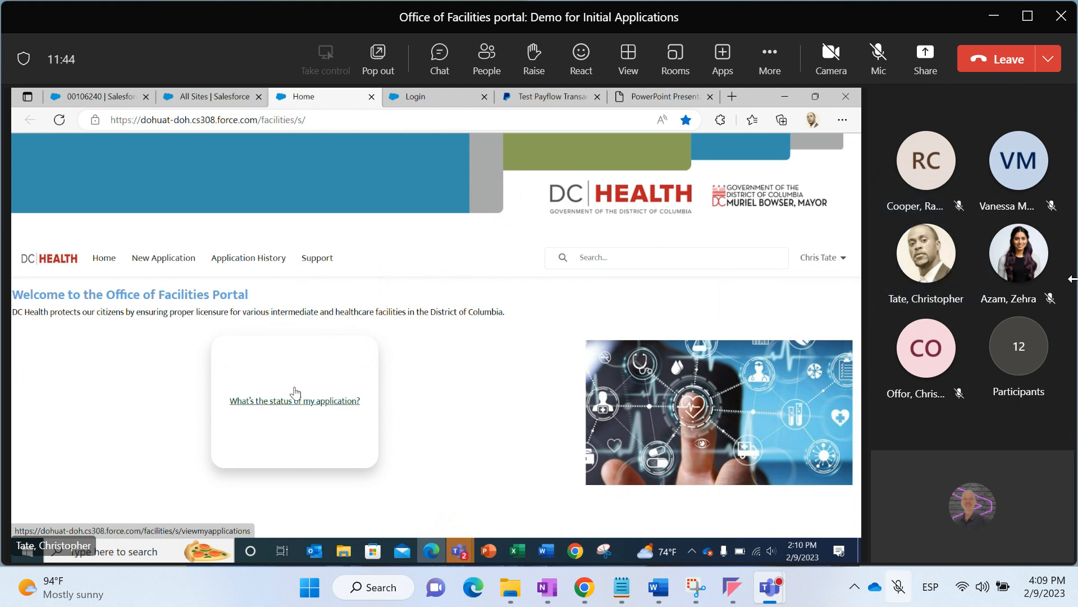
pyautogui.click(142, 271)
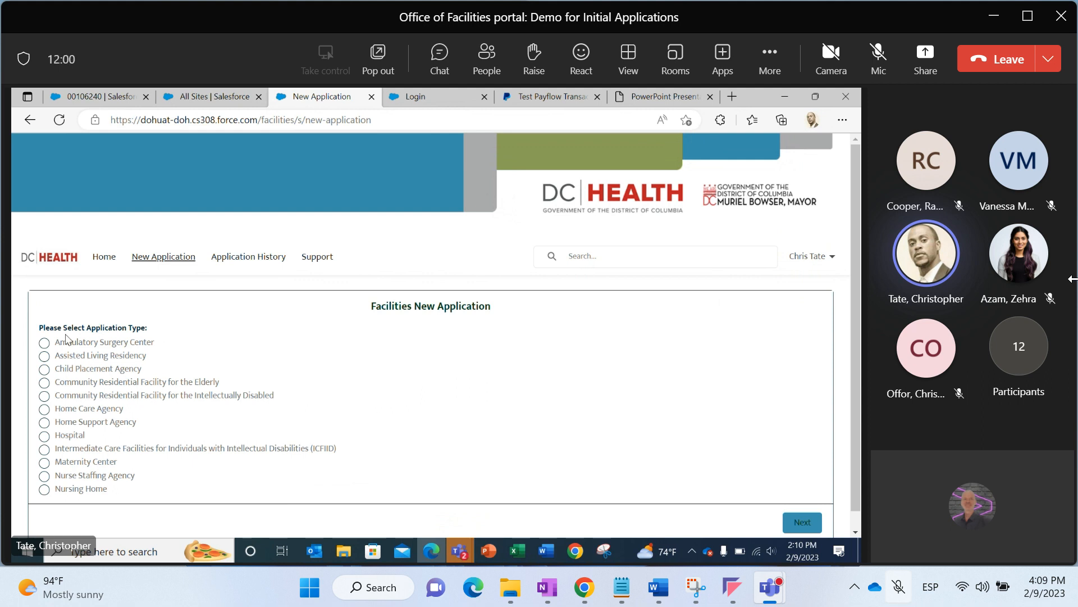
pyautogui.moveTo(56, 341); pyautogui.dragTo(108, 486)
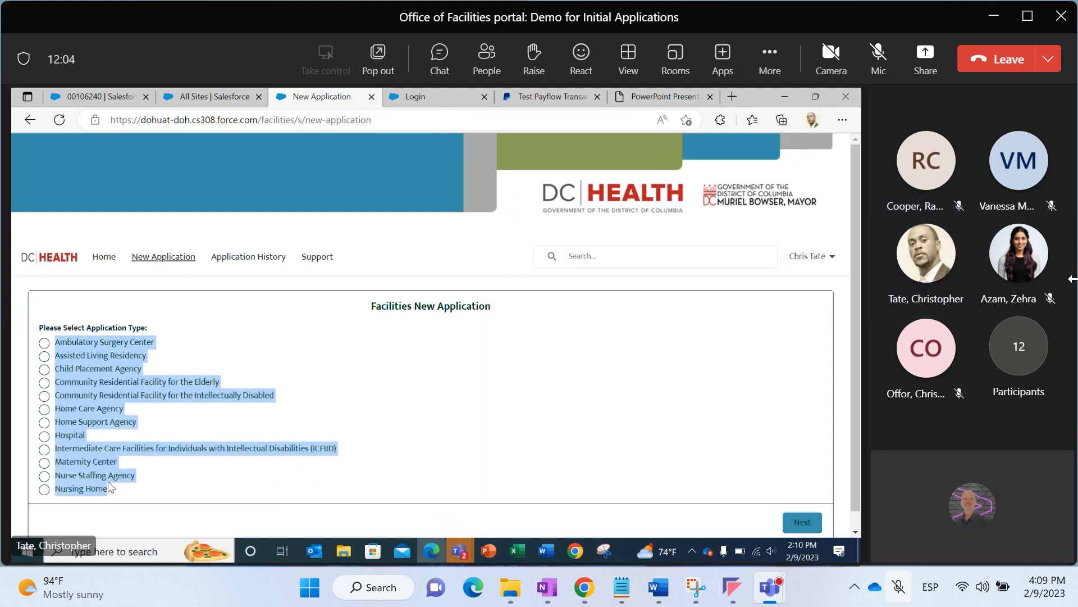
pyautogui.click(244, 335)
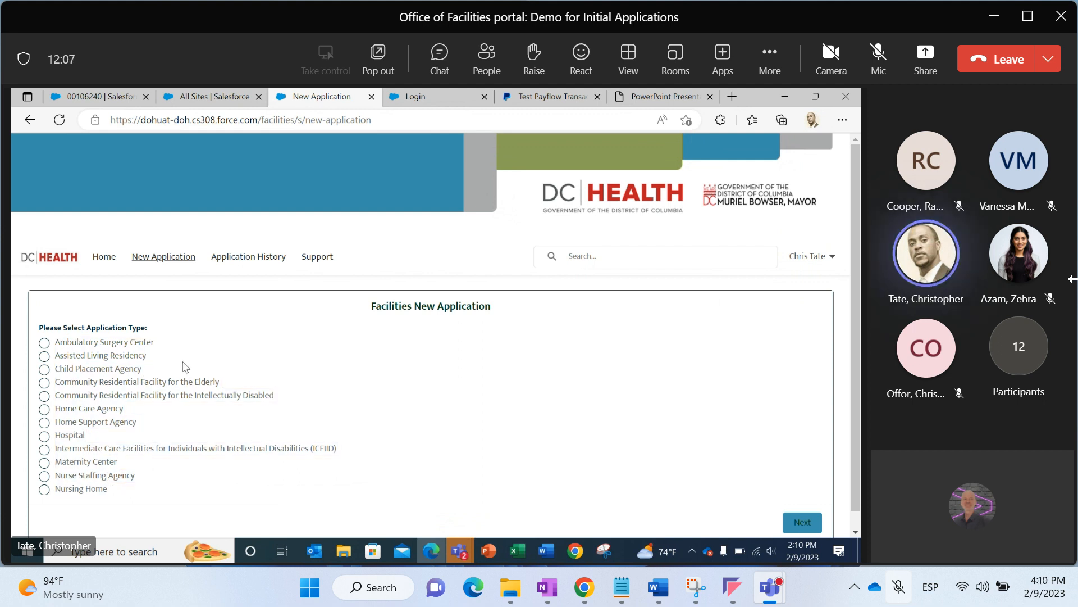
pyautogui.click(45, 397)
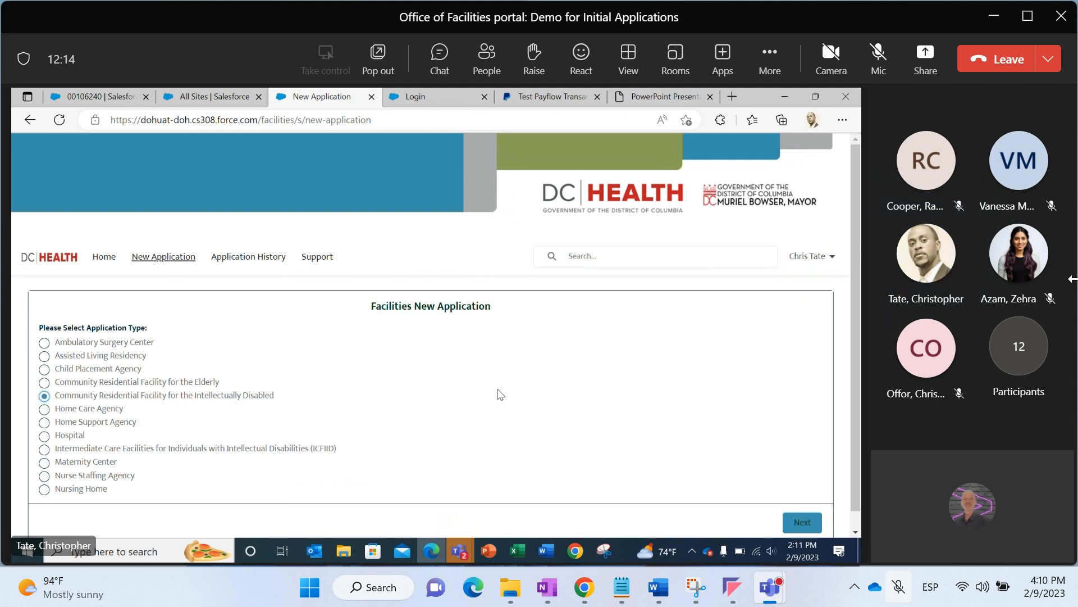
pyautogui.click(794, 522)
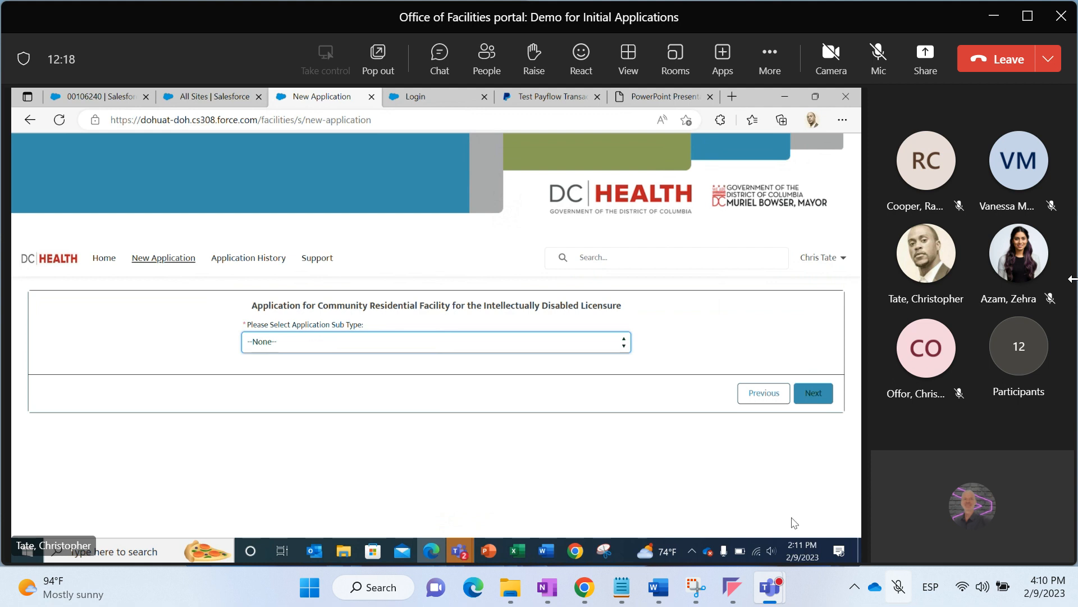
pyautogui.click(589, 352)
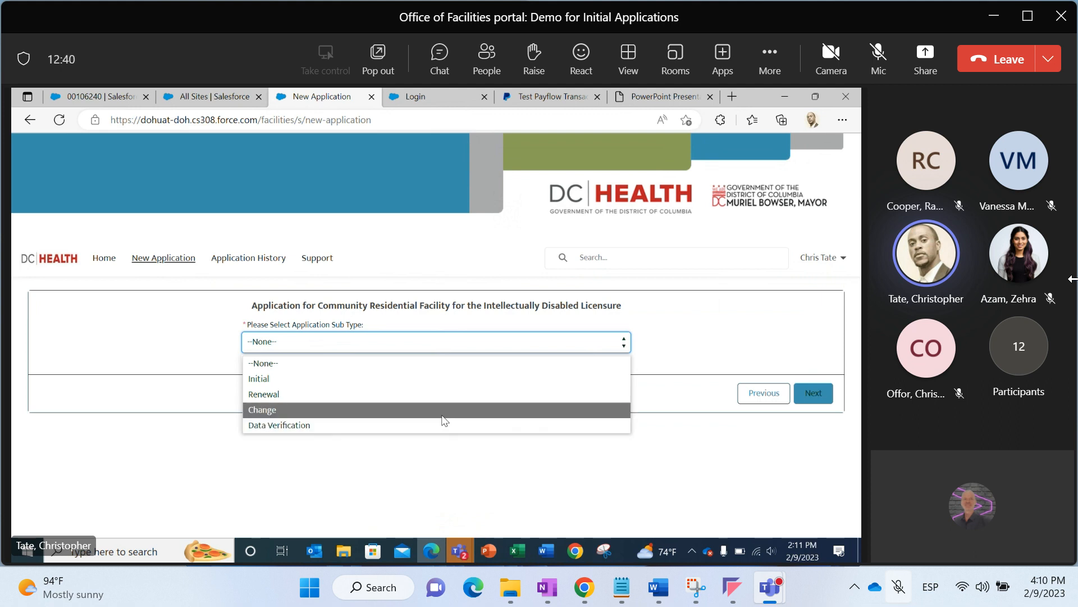
pyautogui.click(369, 378)
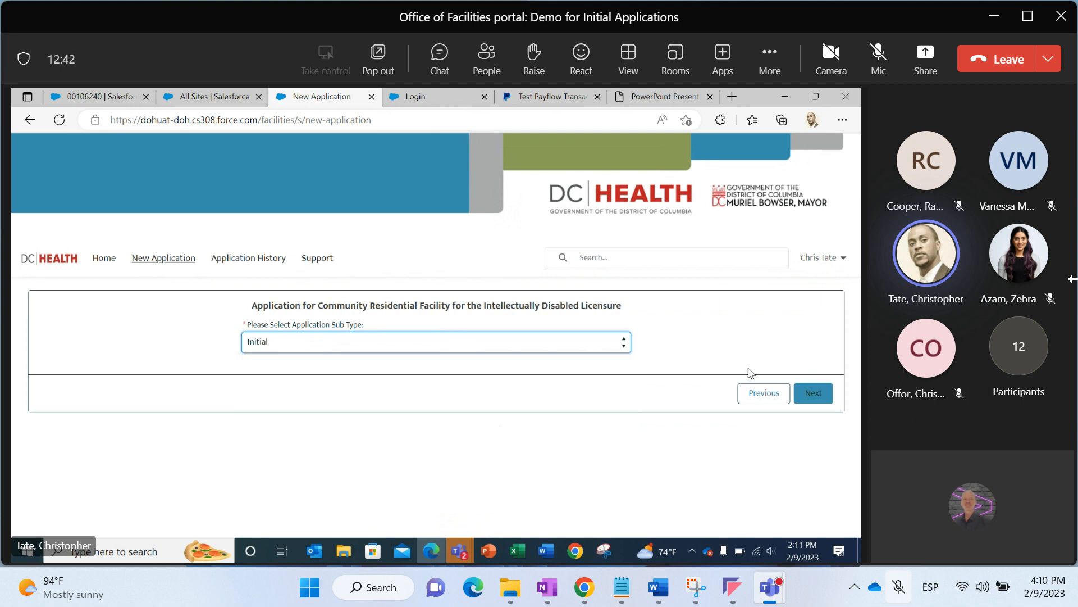
pyautogui.click(786, 395)
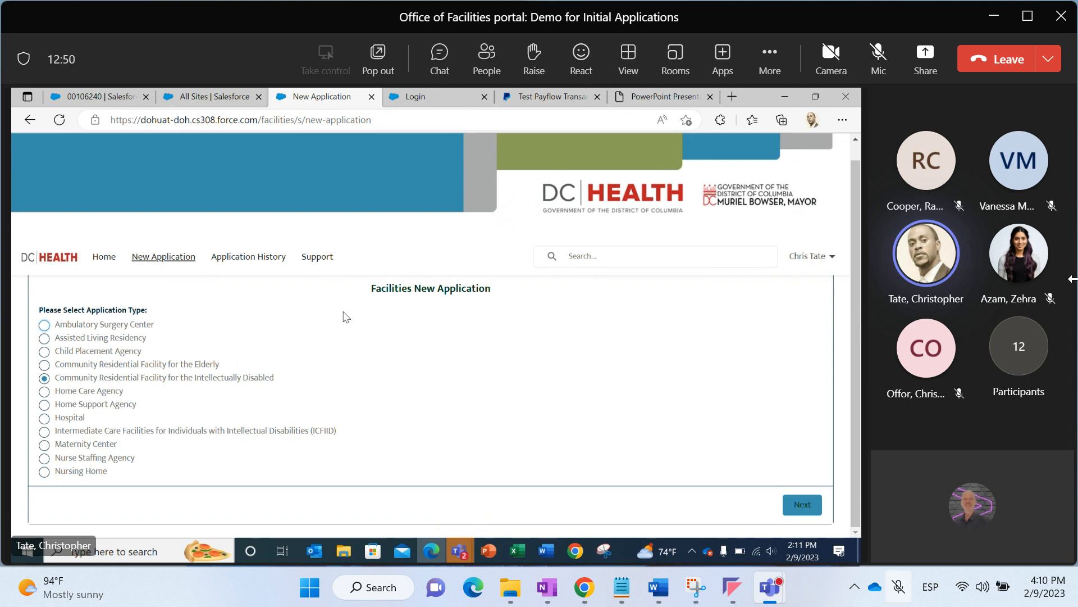
pyautogui.click(45, 365)
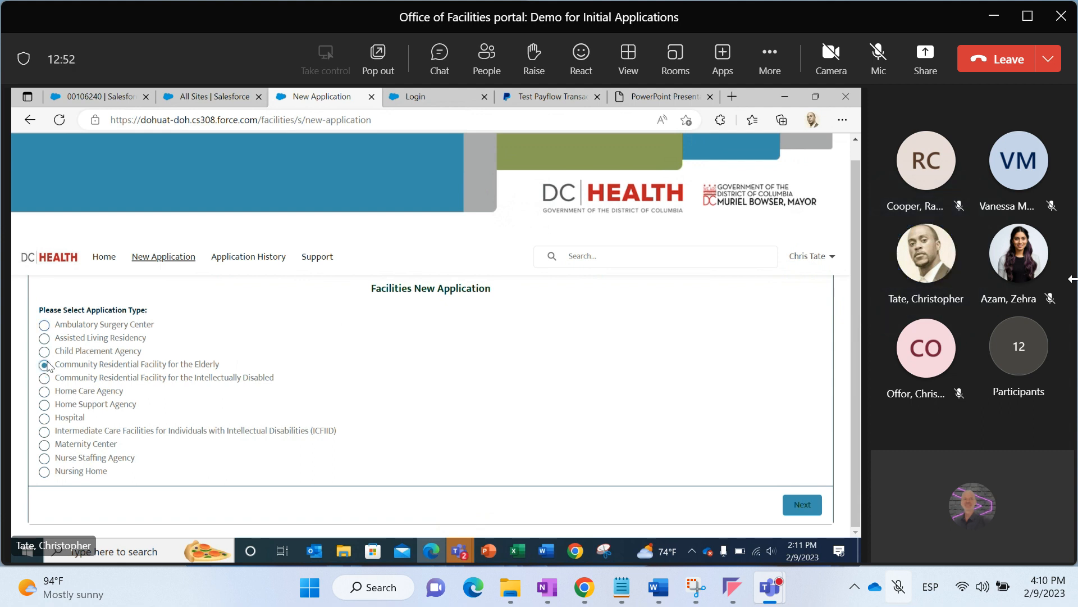
pyautogui.click(795, 505)
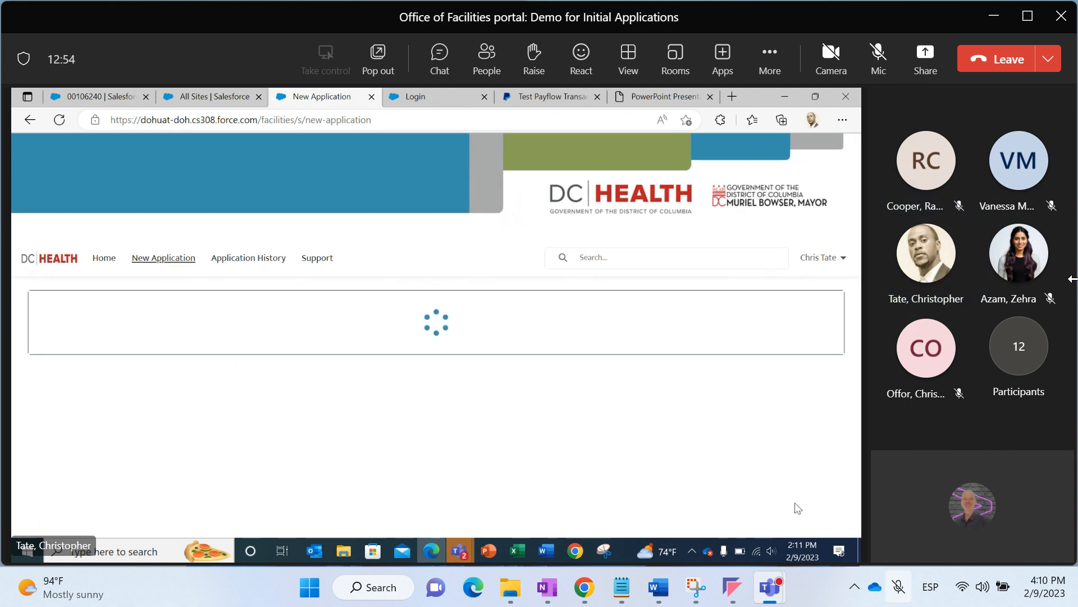
pyautogui.click(574, 343)
pyautogui.click(743, 400)
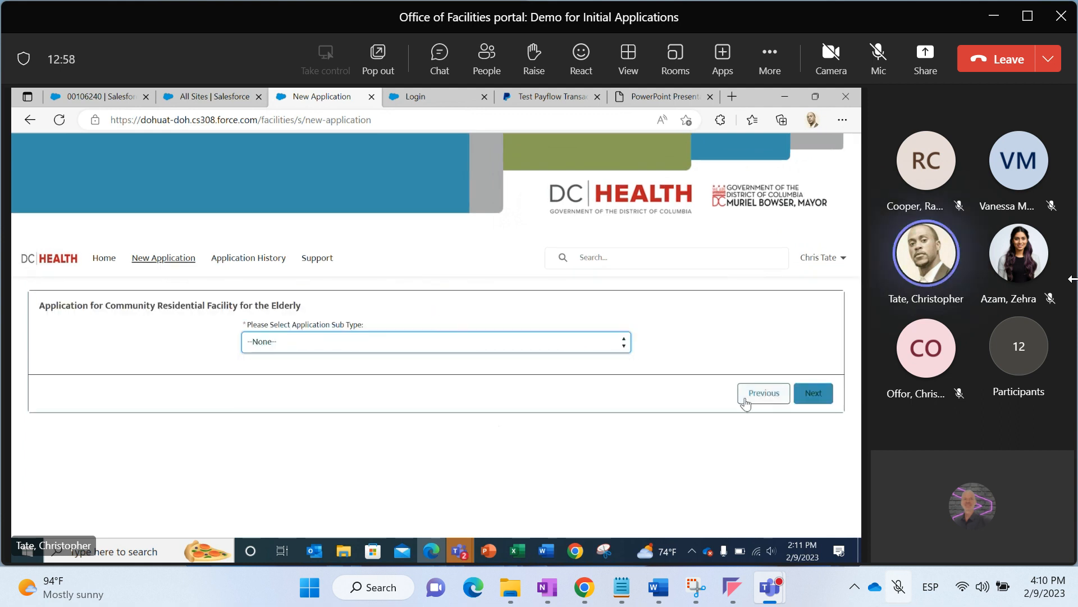
pyautogui.click(115, 378)
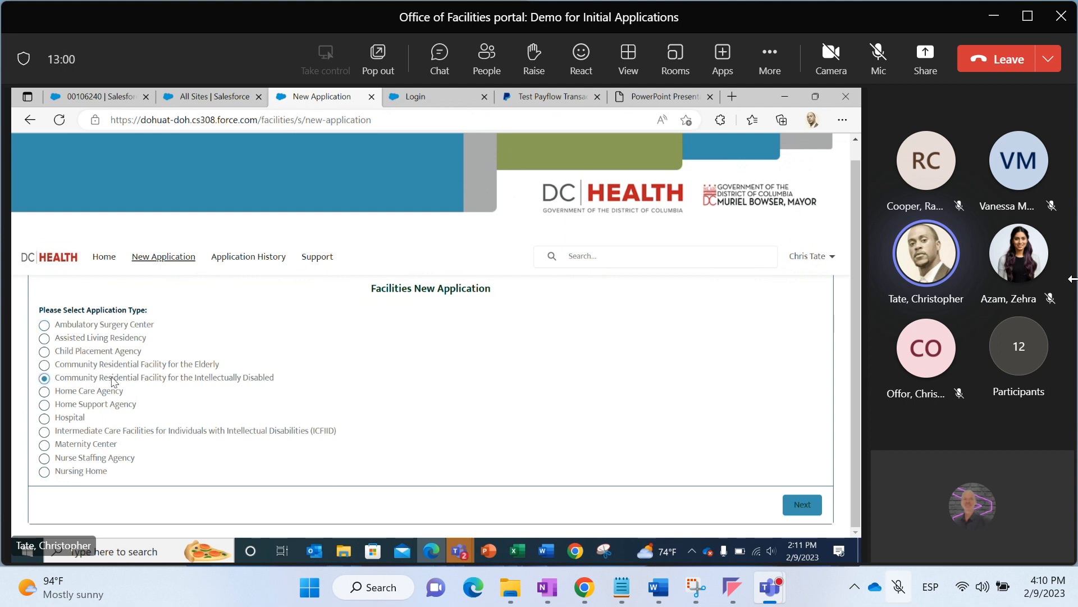
# Continue past the sub-type page and the Disclosure to the Facility Information form
pyautogui.click(802, 504)
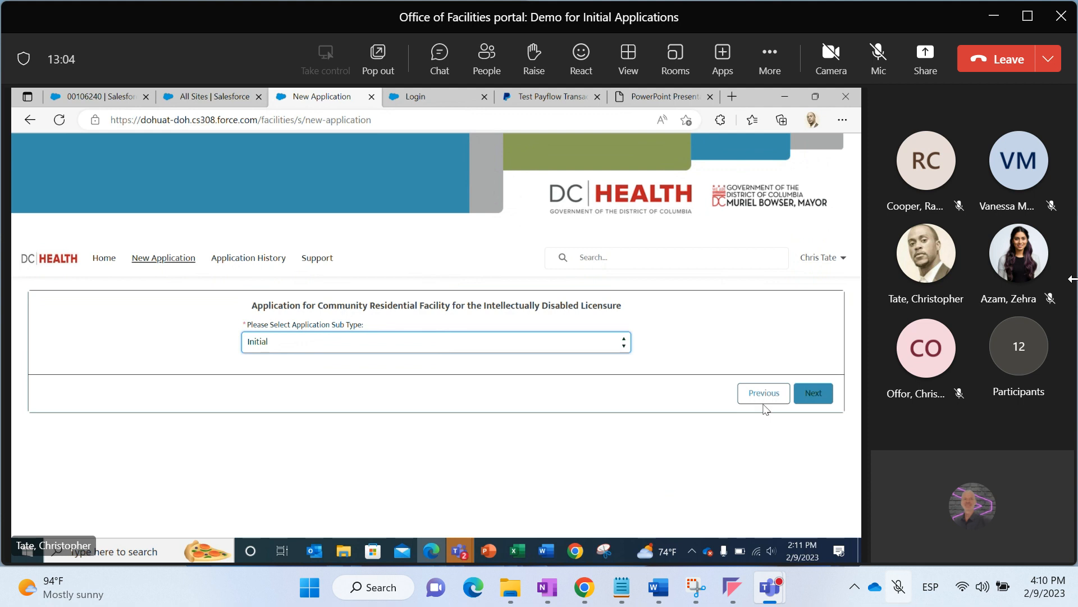
pyautogui.click(810, 395)
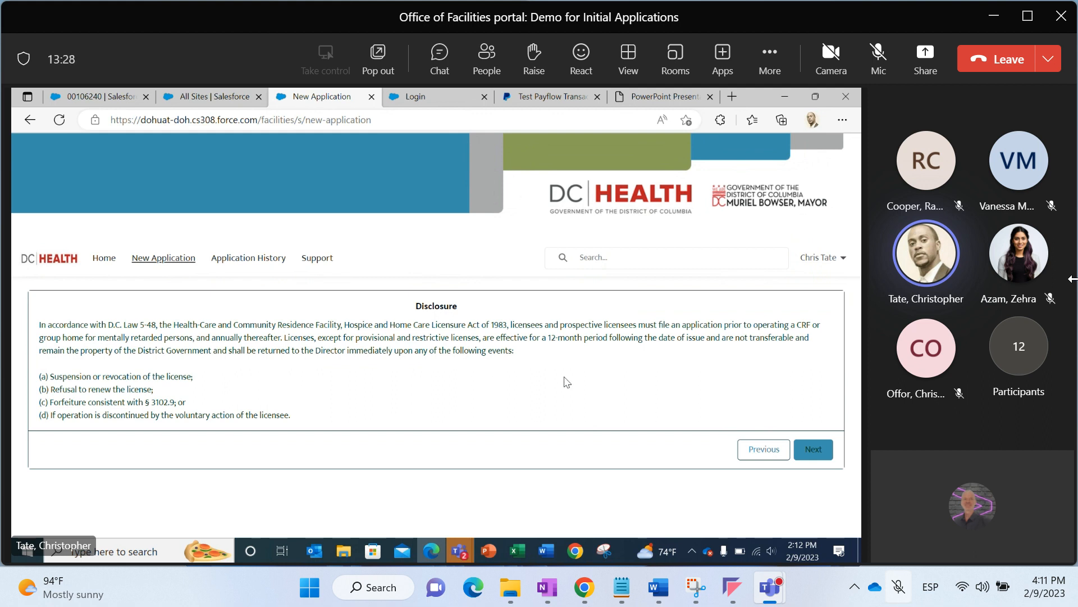
pyautogui.click(799, 447)
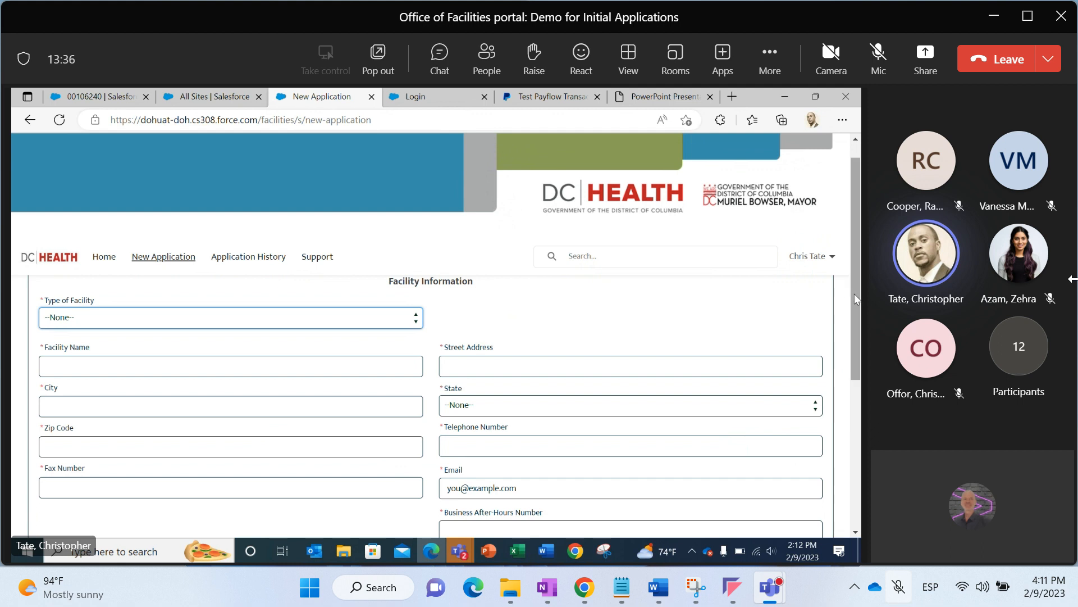
# Set the Type of Facility to Level 3 (GHPID-Medicaid Waiver)
pyautogui.rightClick(626, 274)
pyautogui.click(569, 278)
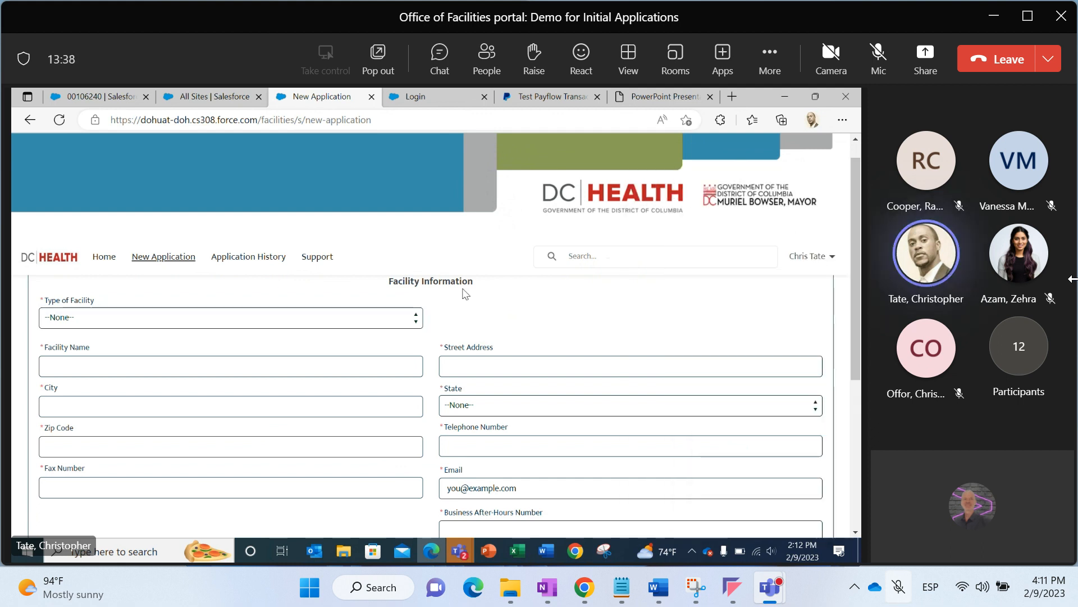
pyautogui.click(356, 318)
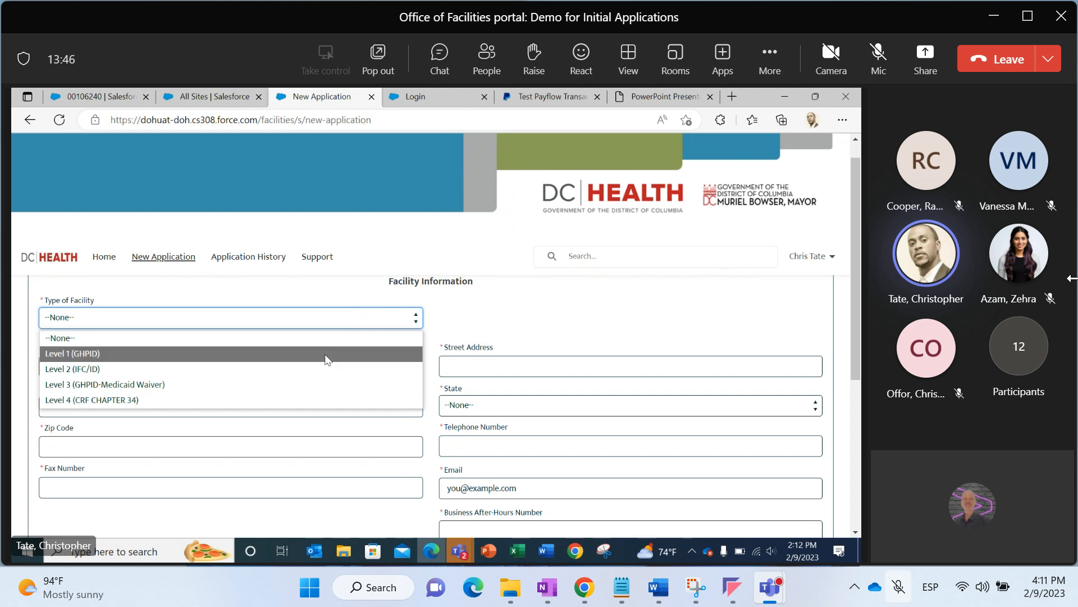
pyautogui.click(284, 386)
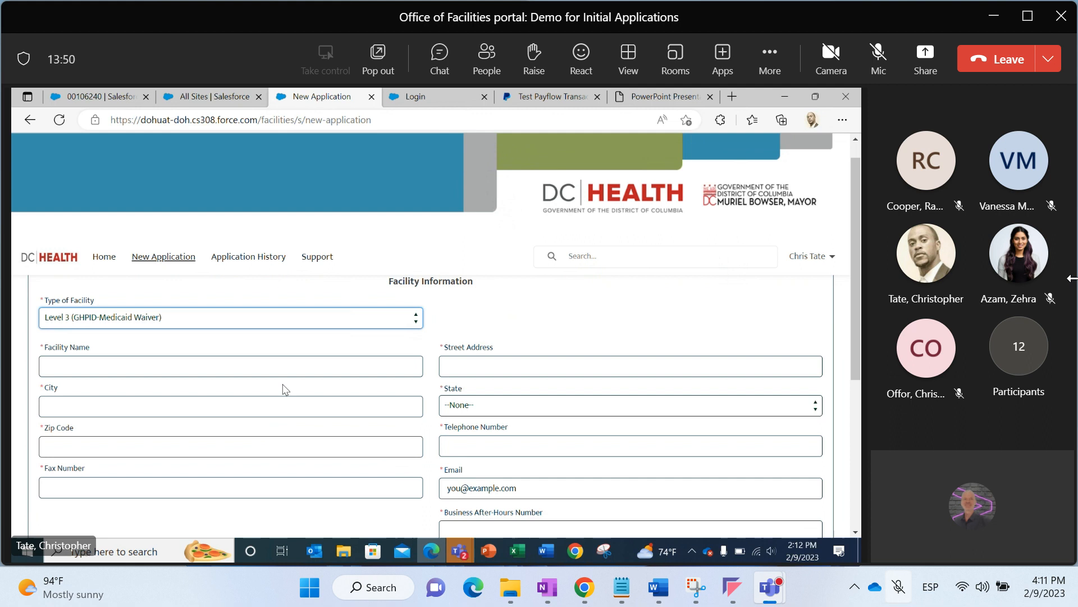
# Enter "Community Residential of DC" as the Facility Name
pyautogui.click(273, 357)
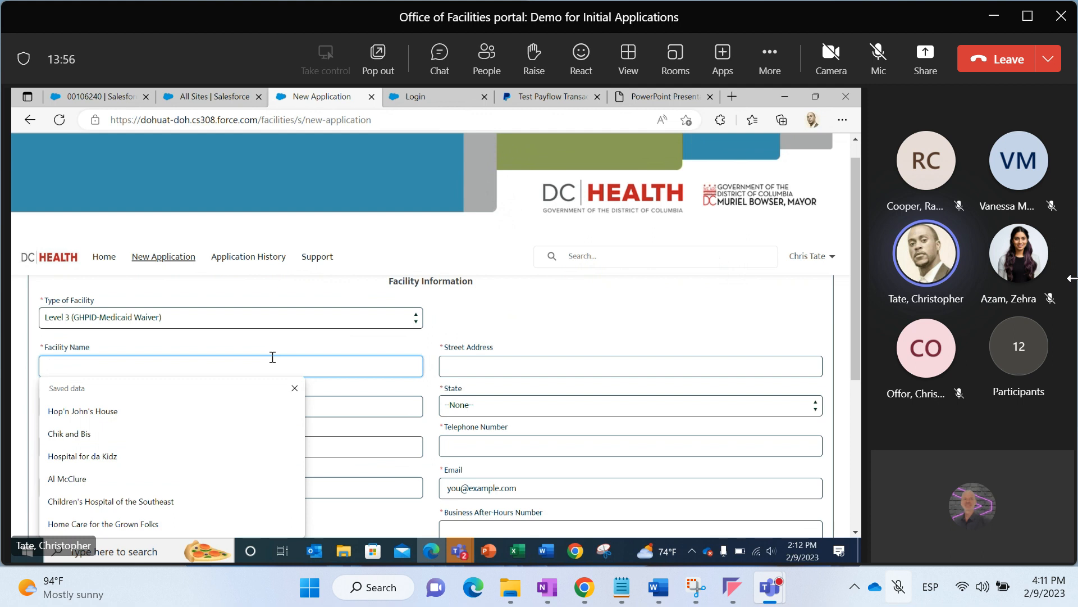
pyautogui.write('cOM')
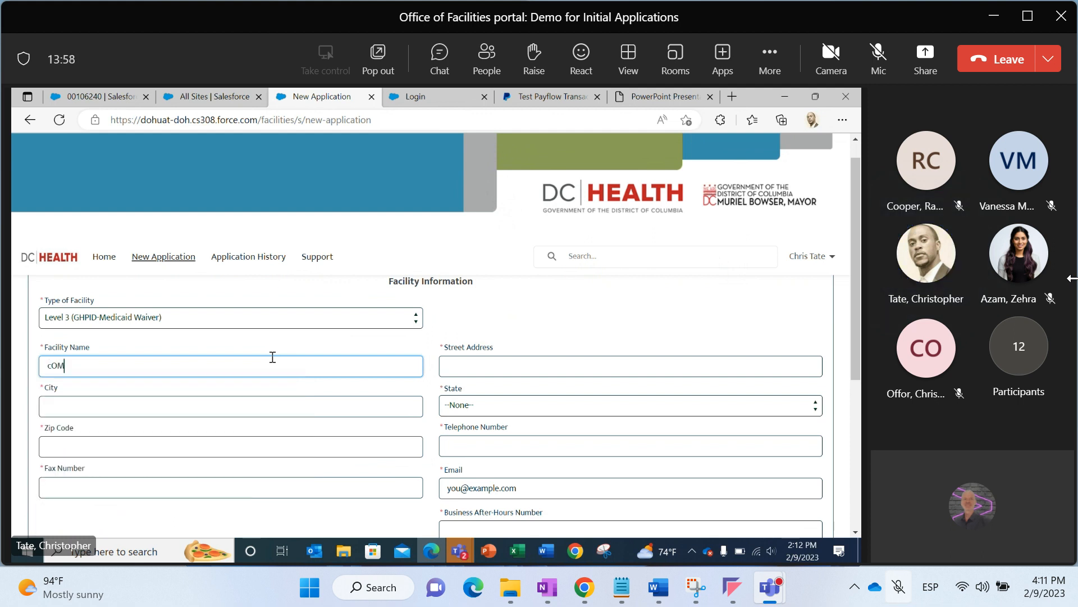
pyautogui.press('BackSpace')
pyautogui.press('BackSpace')
pyautogui.press('BackSpace')
pyautogui.write('Co')
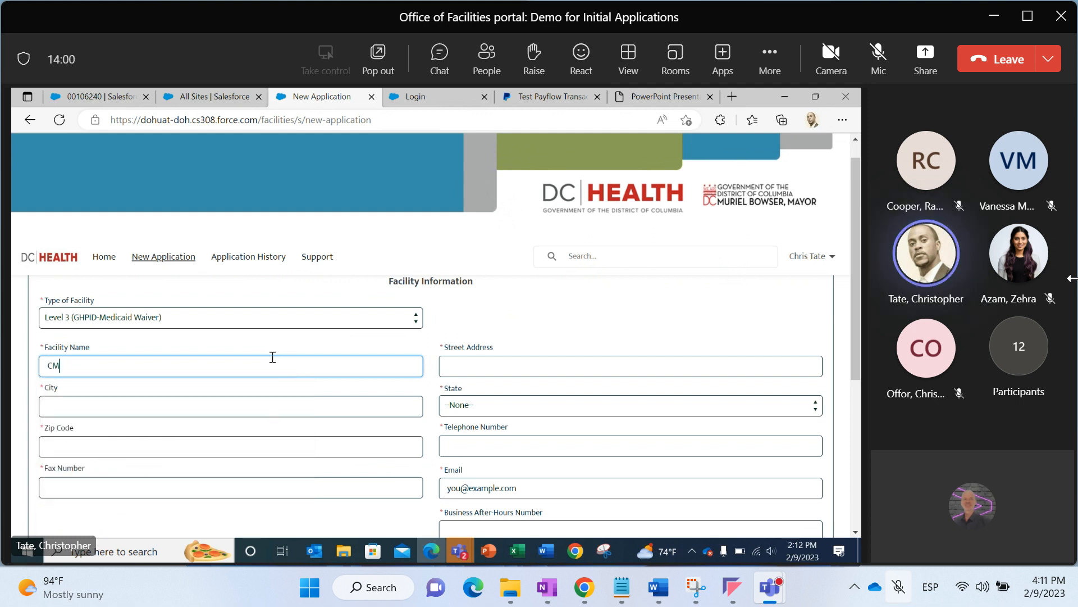
pyautogui.write('mmunity R')
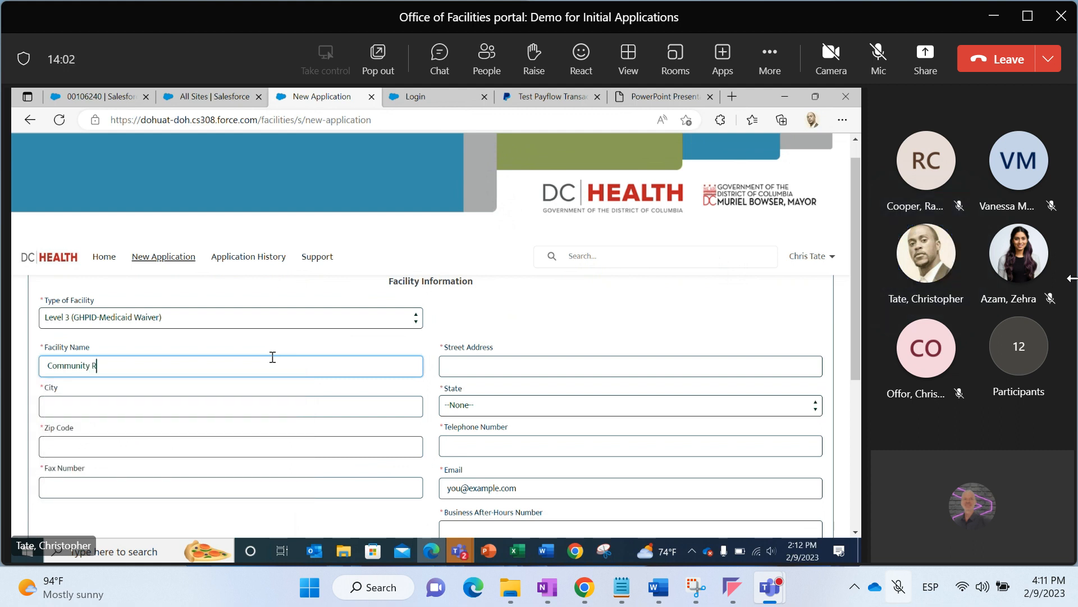
pyautogui.write('esidential of DC')
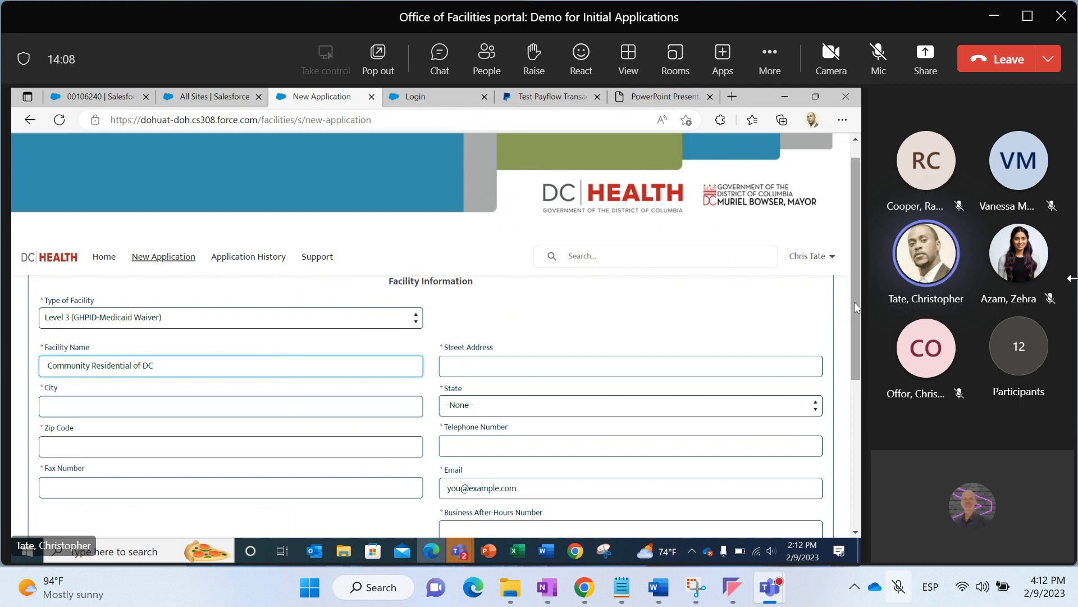
# Try to save and continue the Facility Information form with only the name and type filled in
pyautogui.moveTo(854, 302); pyautogui.dragTo(854, 306)
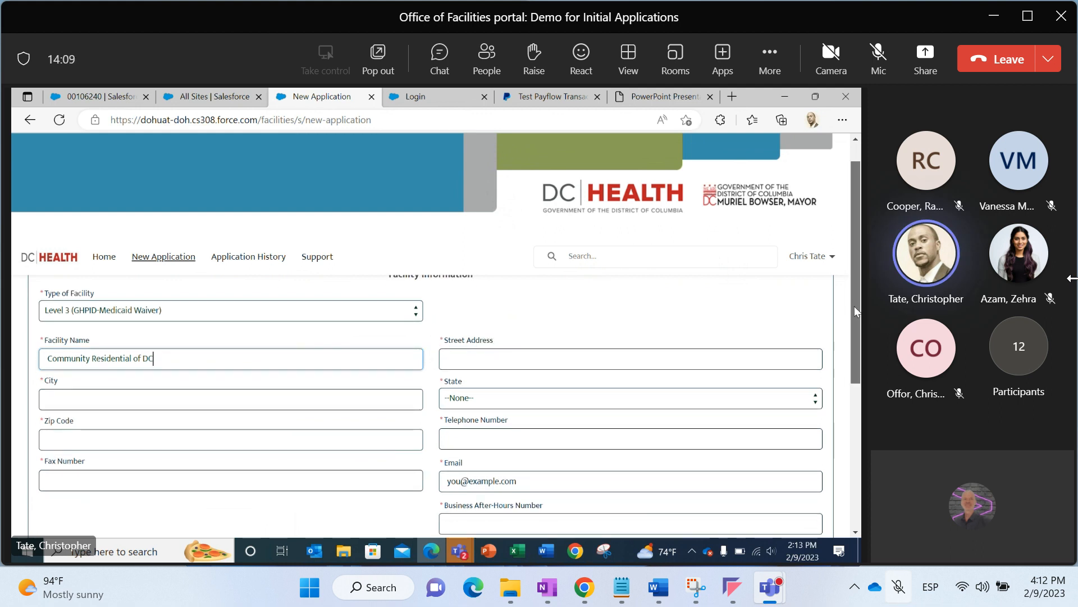
pyautogui.doubleClick(441, 341)
pyautogui.click(554, 335)
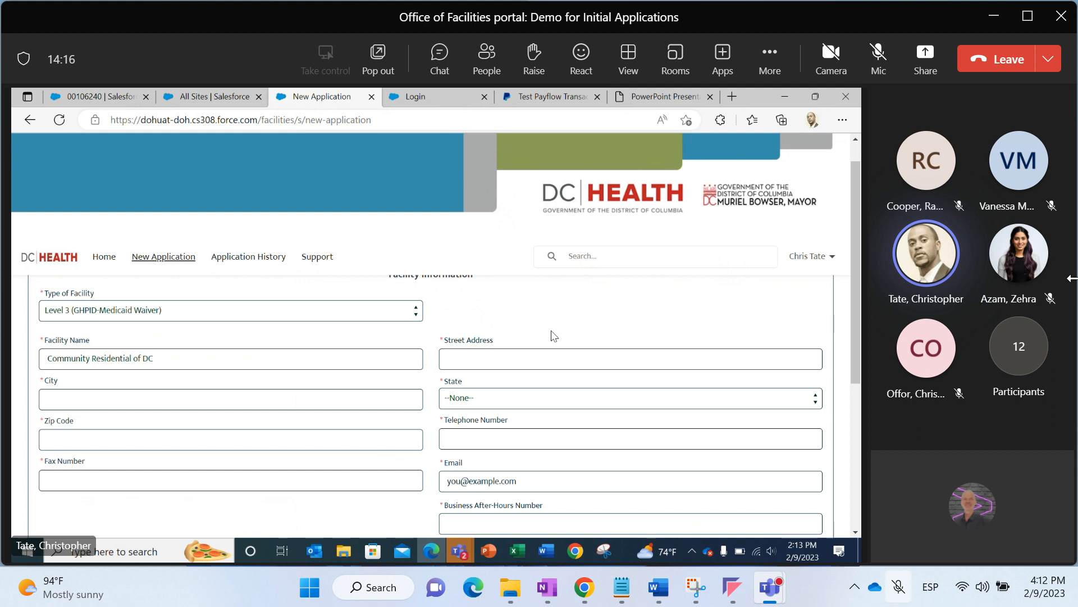
pyautogui.moveTo(853, 336); pyautogui.dragTo(859, 487)
pyautogui.click(817, 510)
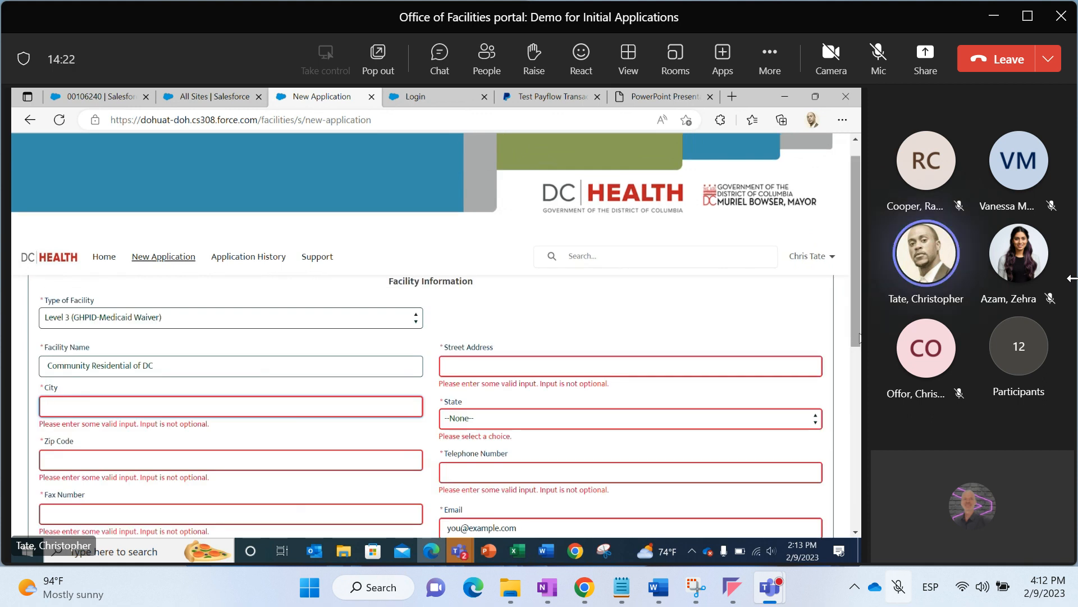
pyautogui.moveTo(858, 335); pyautogui.dragTo(852, 529)
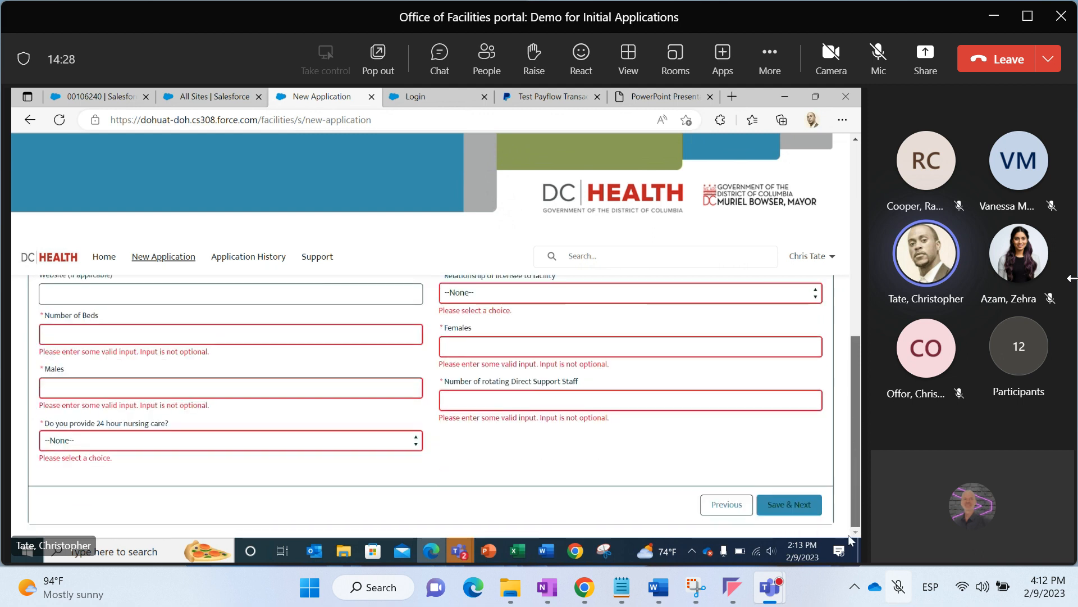
# Enter "15 Pennsylvania Ave" as the Street Address
pyautogui.scroll(15, 828, 378)
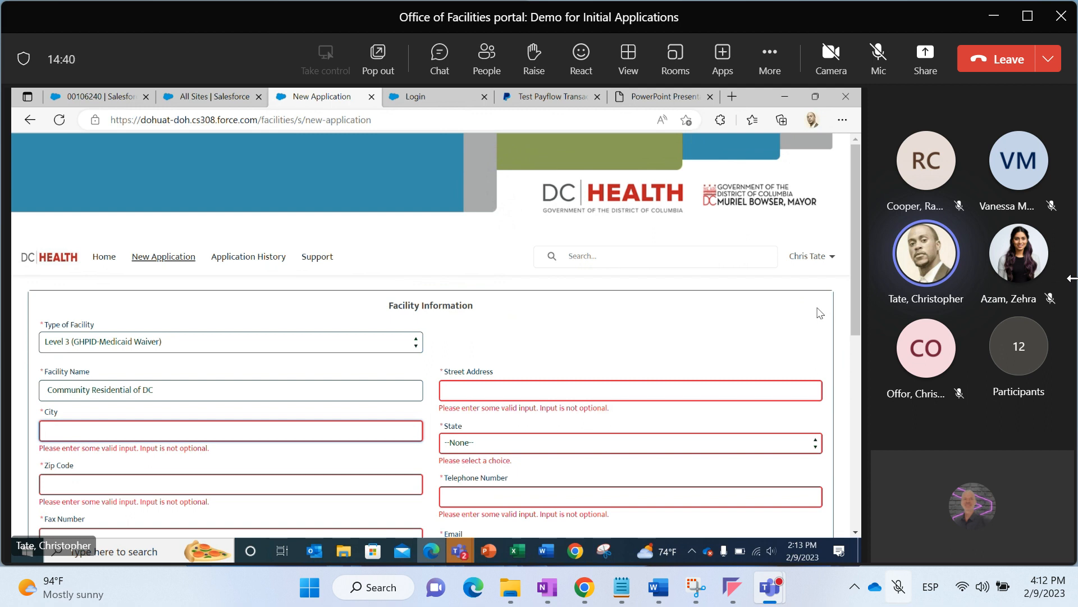
pyautogui.click(729, 389)
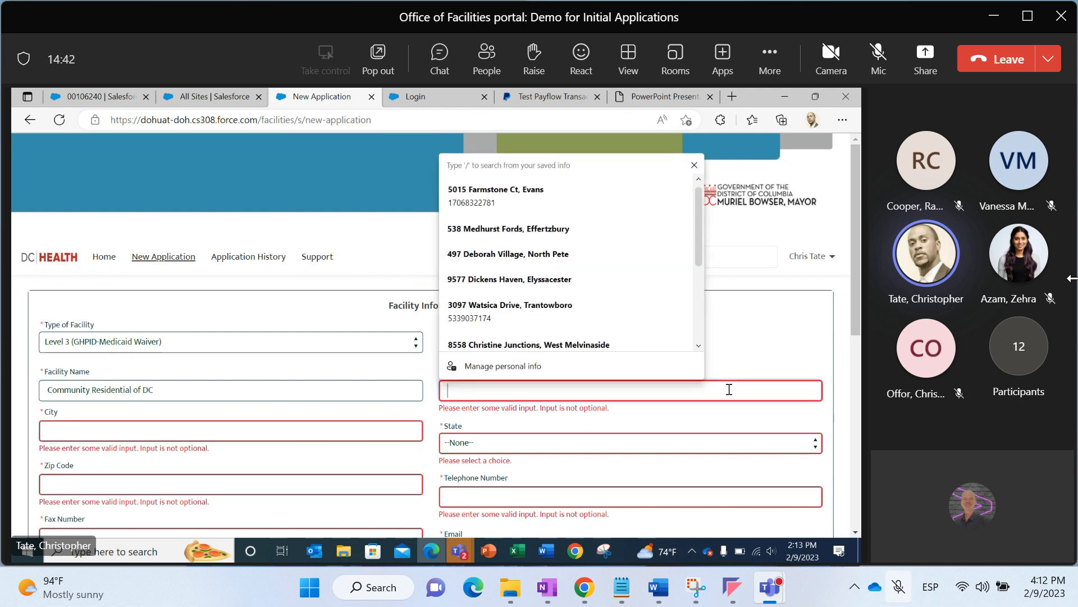
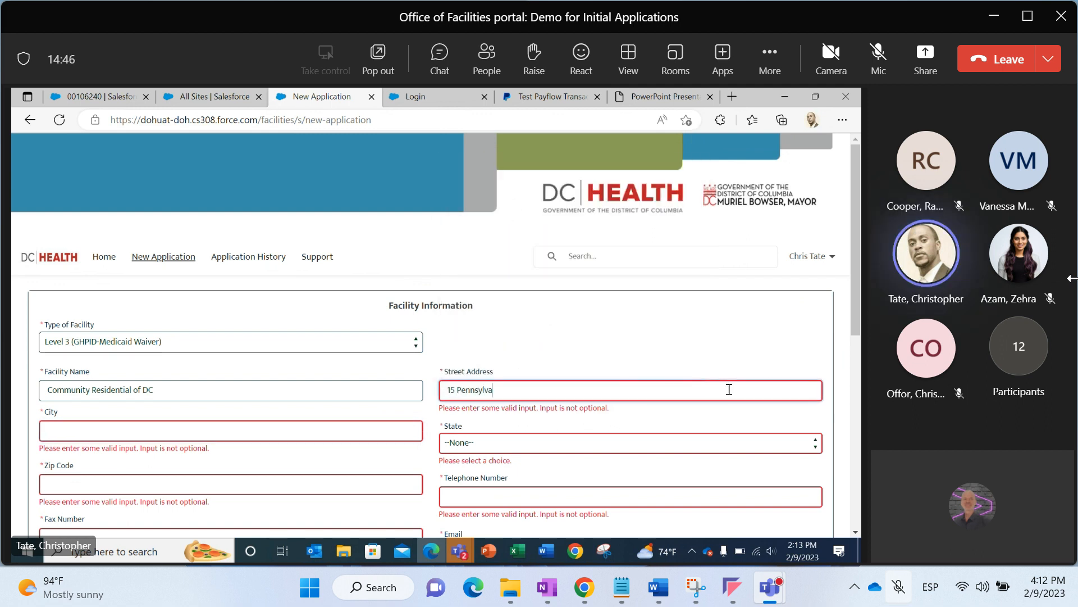
# Enter Washington as the City and choose DC as the State
pyautogui.click(386, 432)
pyautogui.write('Washington')
pyautogui.press('Tab')
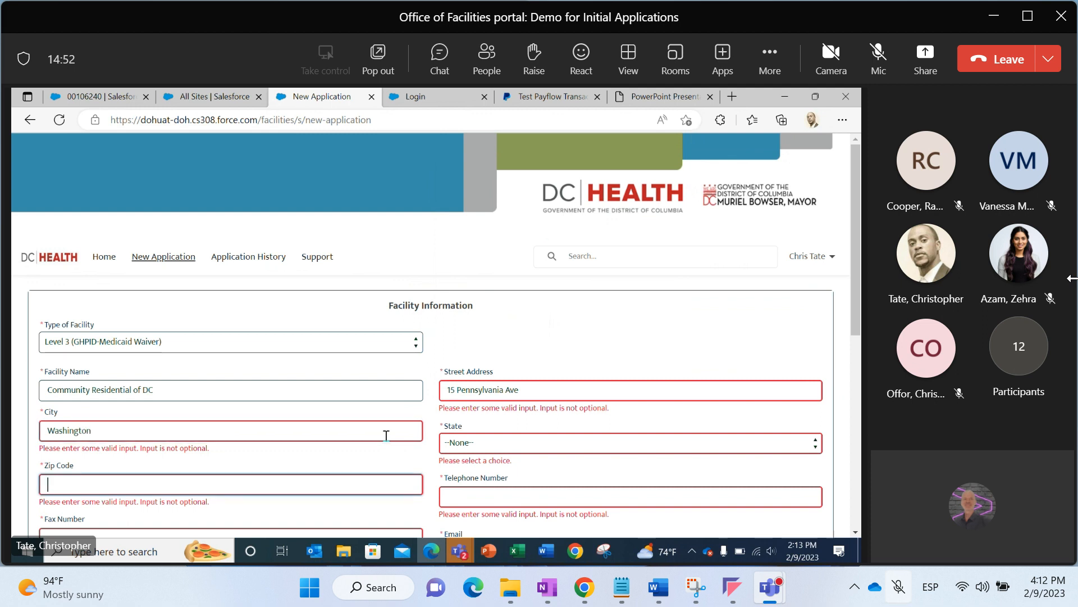
pyautogui.click(472, 448)
pyautogui.press('d')
pyautogui.press('Return')
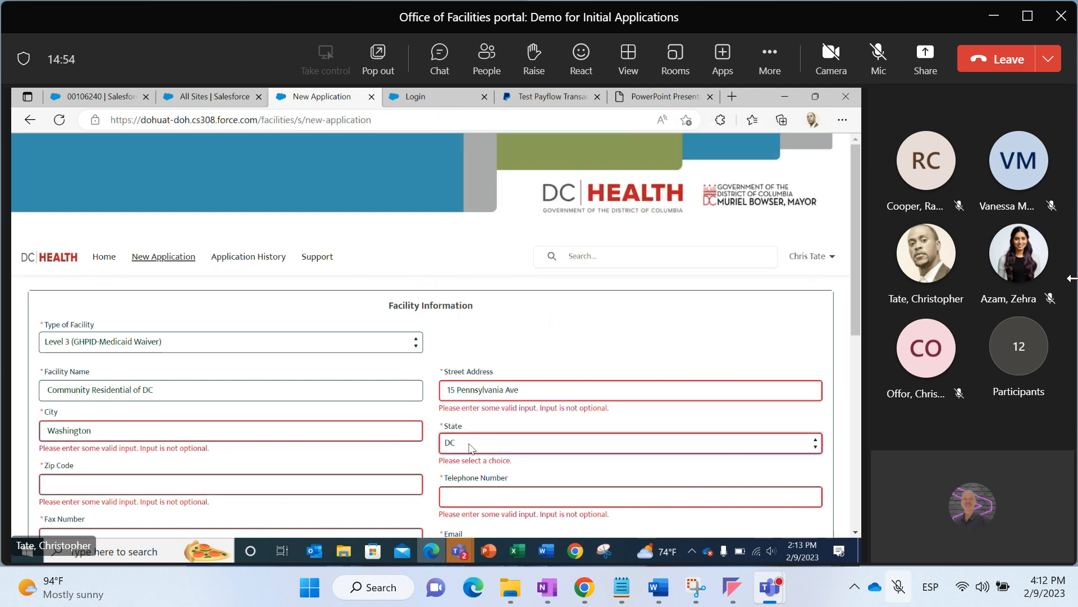
# Enter 21123 as the Zip Code and fill in the facility's telephone number
pyautogui.click(367, 483)
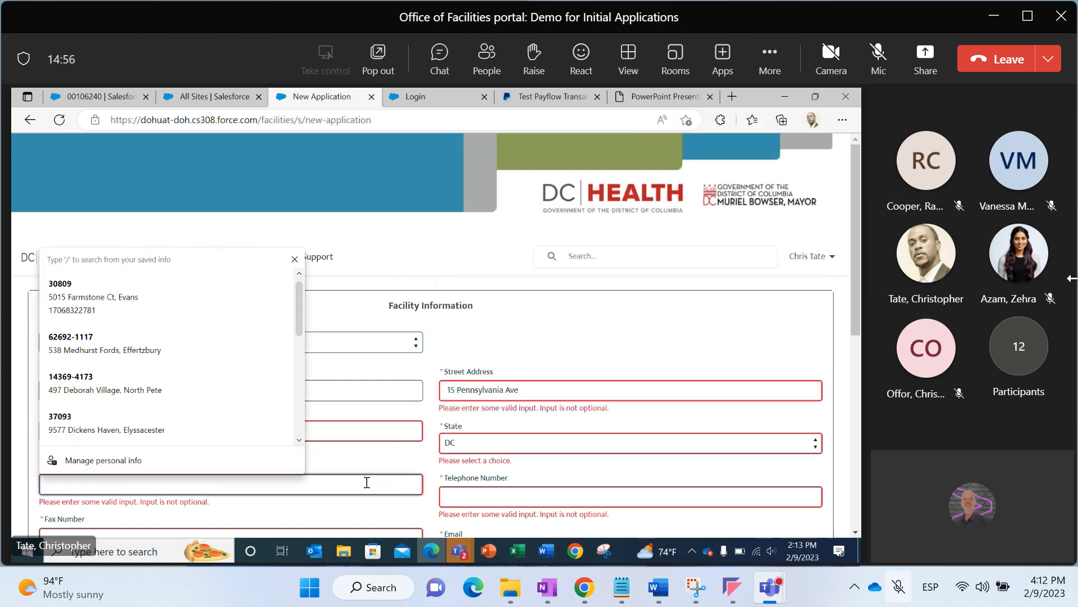
pyautogui.write('21123')
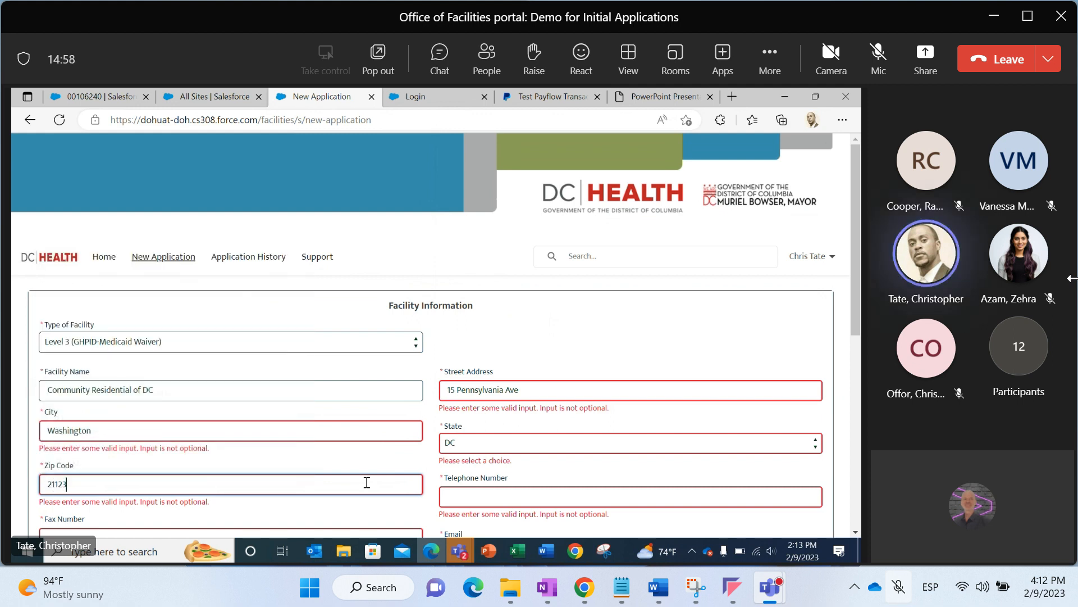
pyautogui.click(445, 493)
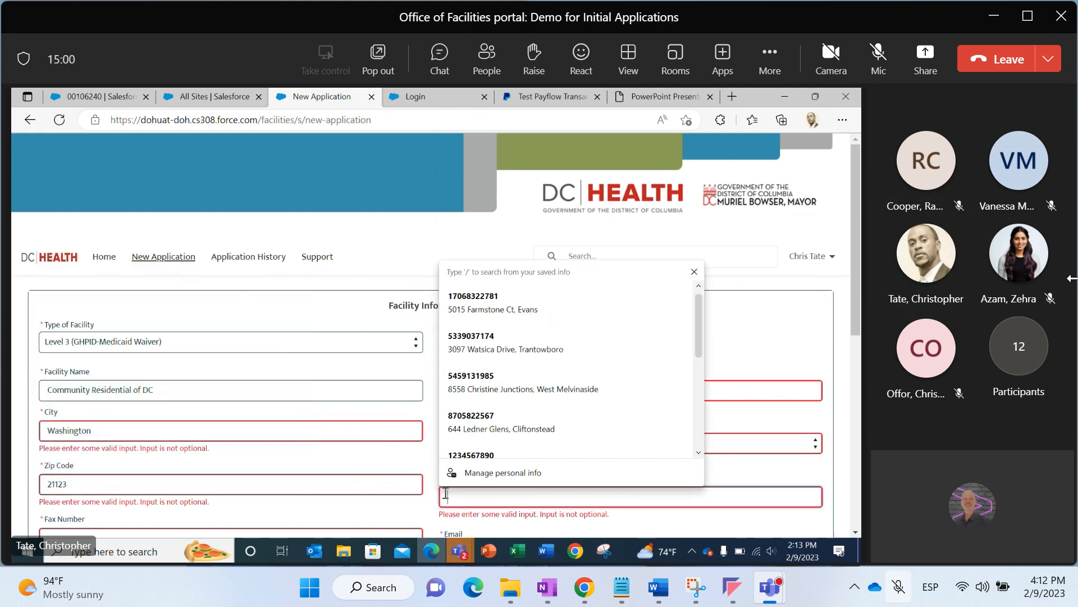
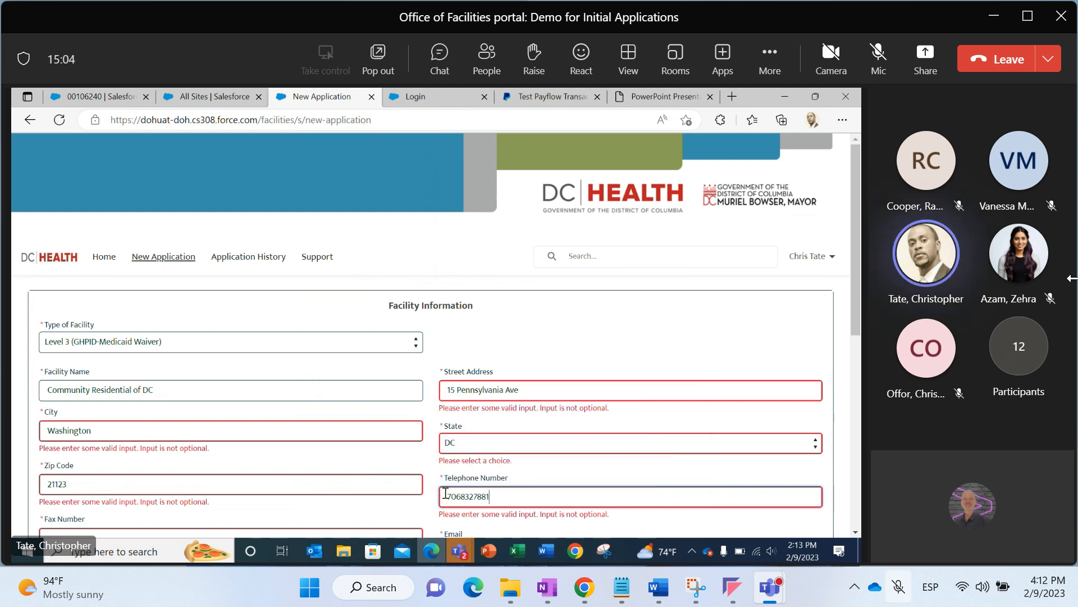
pyautogui.click(436, 504)
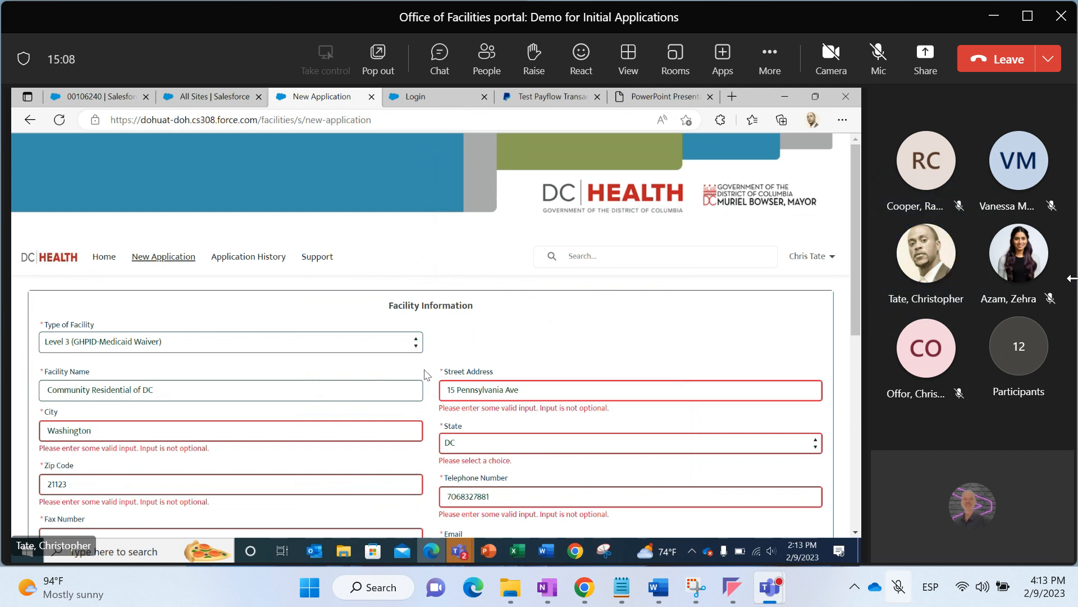
# Fill in the facility's fax number
pyautogui.scroll(-2, 426, 375)
pyautogui.click(369, 440)
pyautogui.write('1232344445')
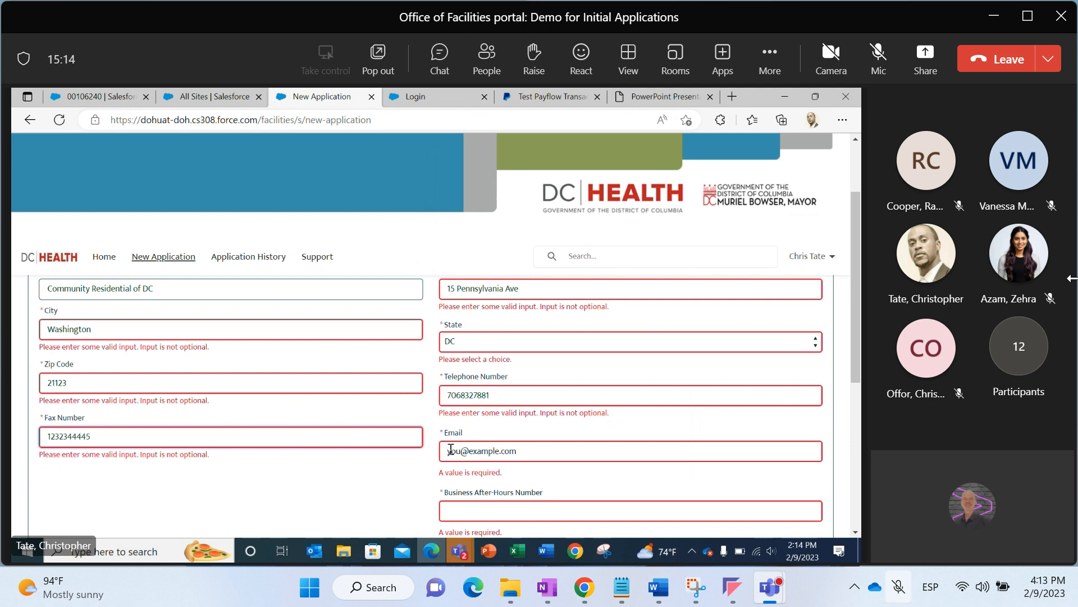
# Fill in the facility's e-mail address and the Business After-Hours Number
pyautogui.click(452, 451)
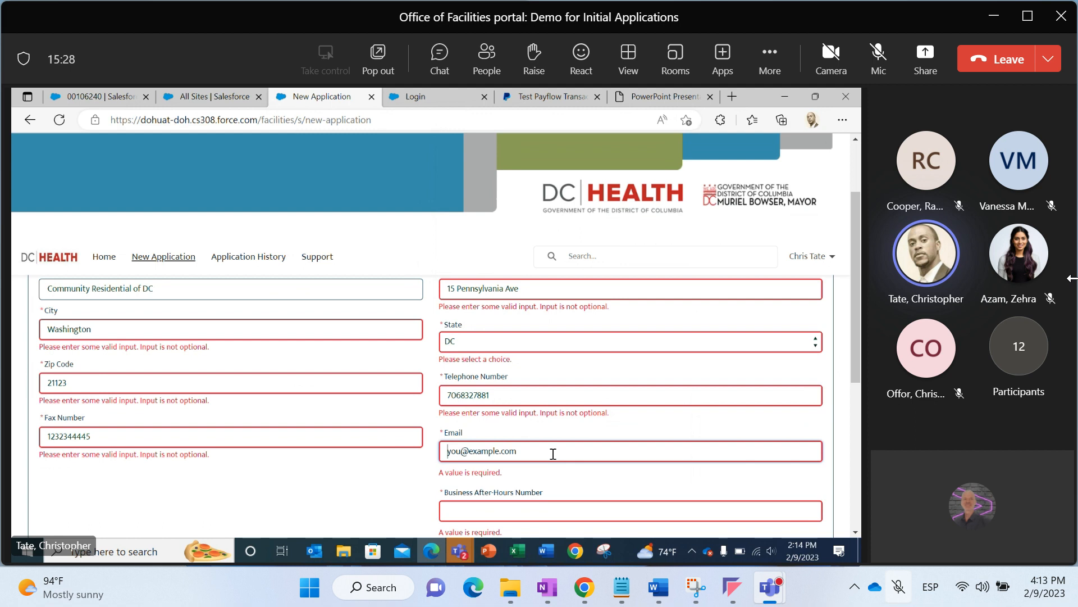
pyautogui.moveTo(855, 362); pyautogui.dragTo(857, 389)
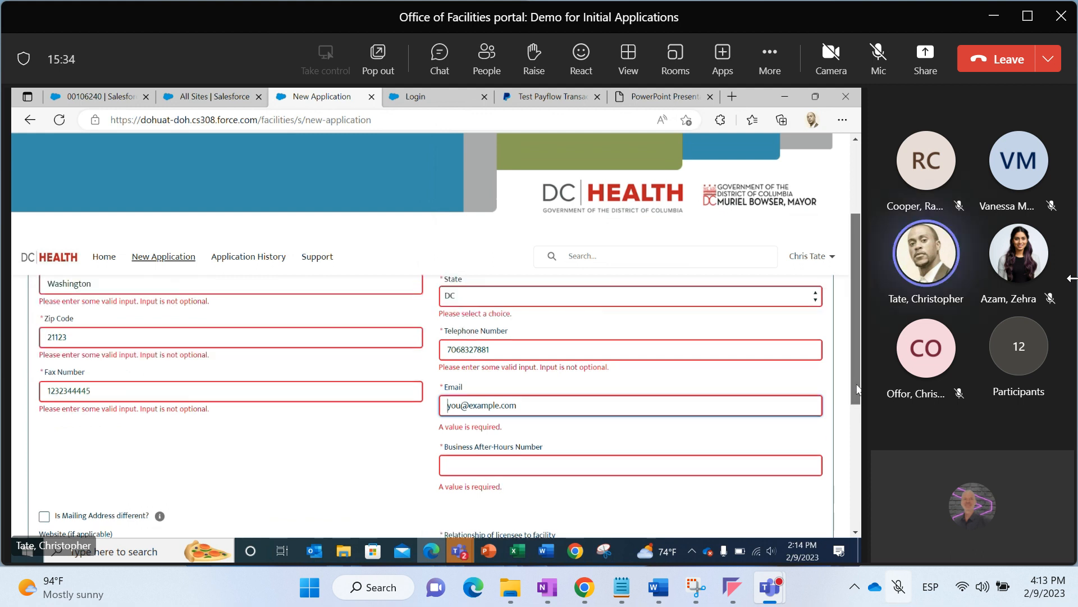
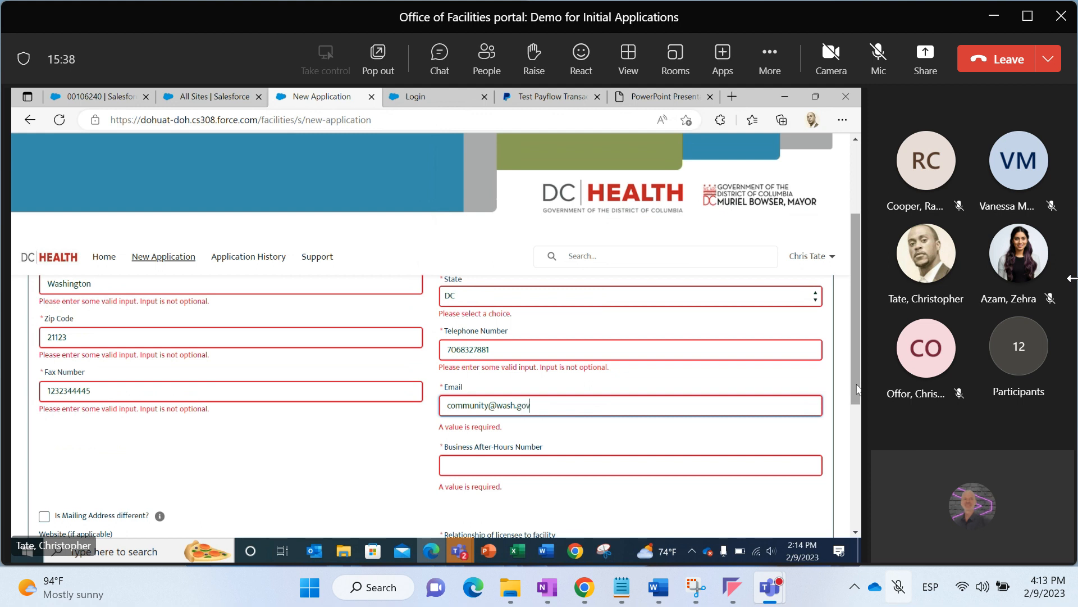
pyautogui.click(727, 460)
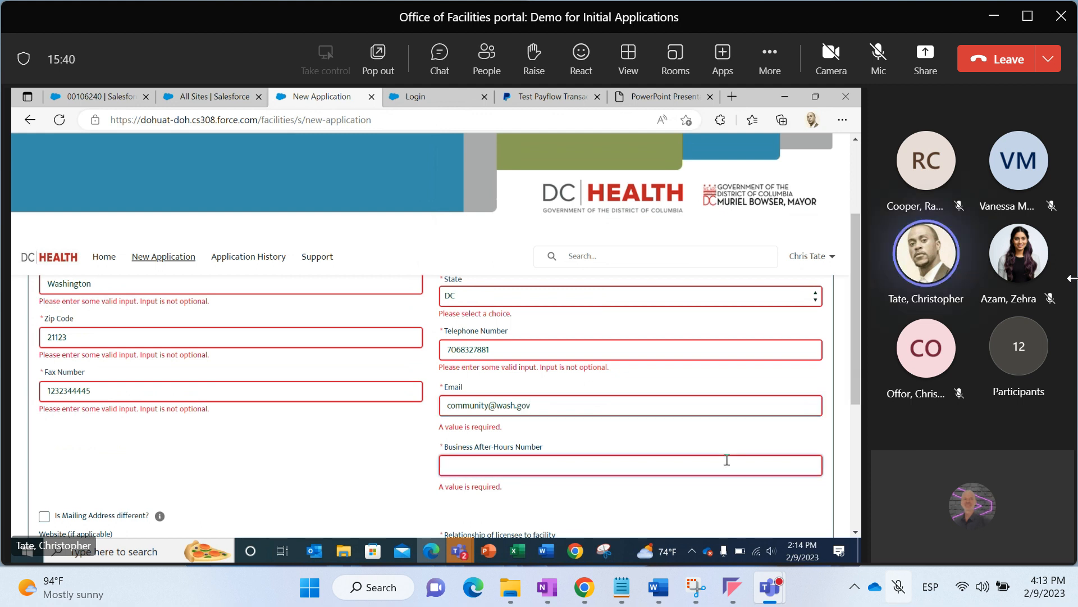
pyautogui.write('2123456789')
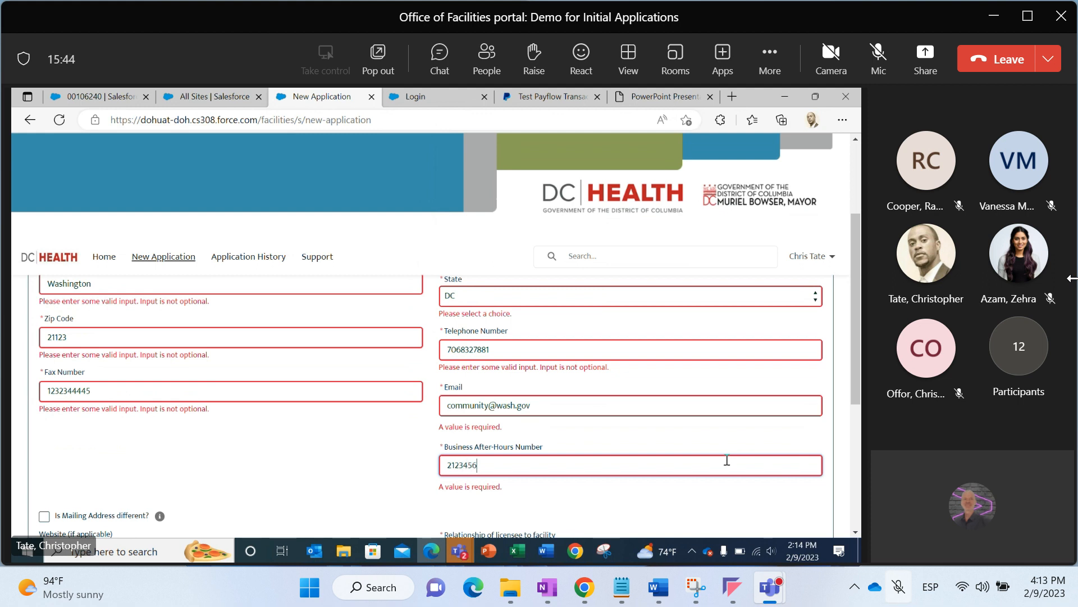
# Read the help tip for the different mailing address option and toggle that option on and off
pyautogui.click(746, 493)
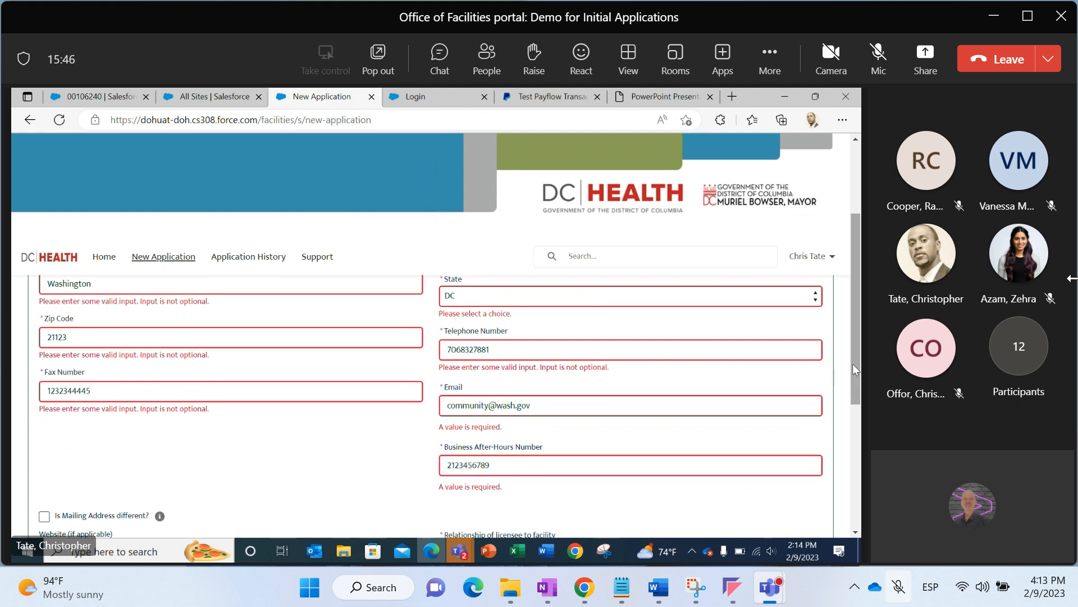
pyautogui.moveTo(854, 364); pyautogui.dragTo(854, 462)
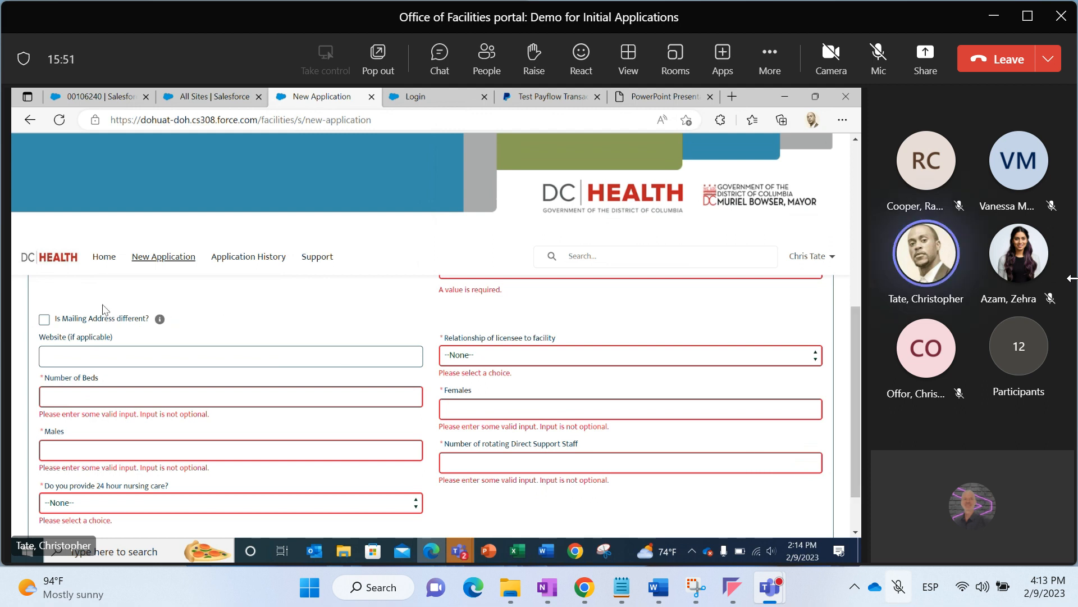
pyautogui.click(160, 320)
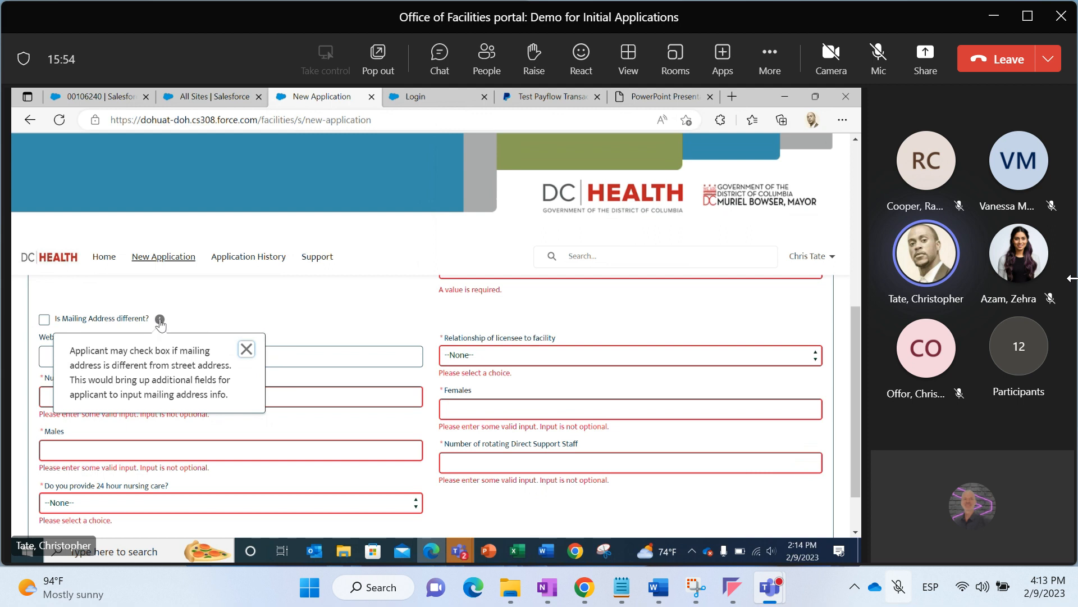
pyautogui.click(246, 349)
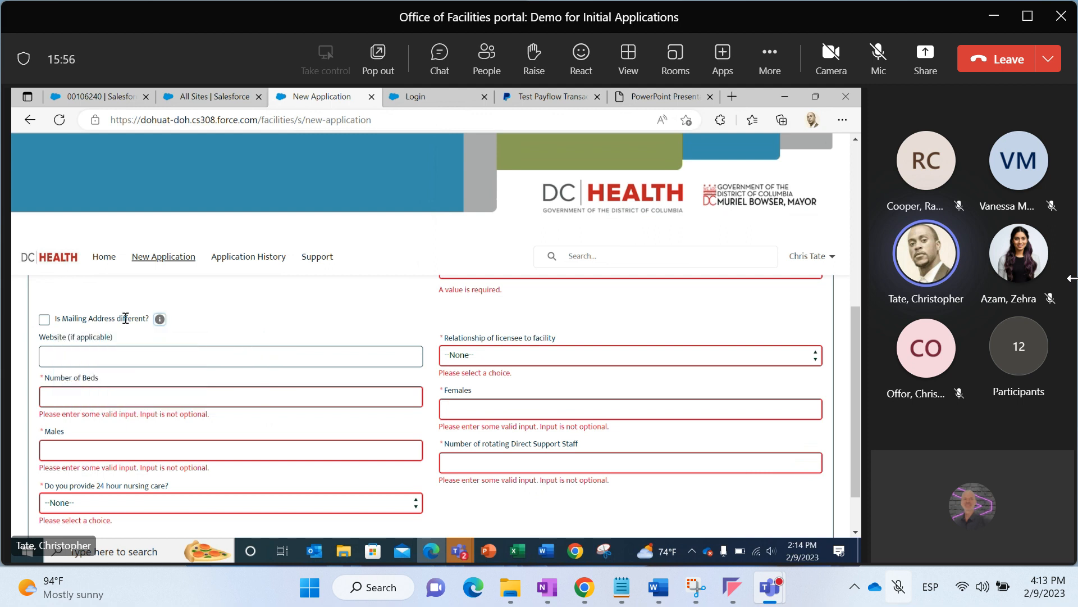
pyautogui.click(44, 319)
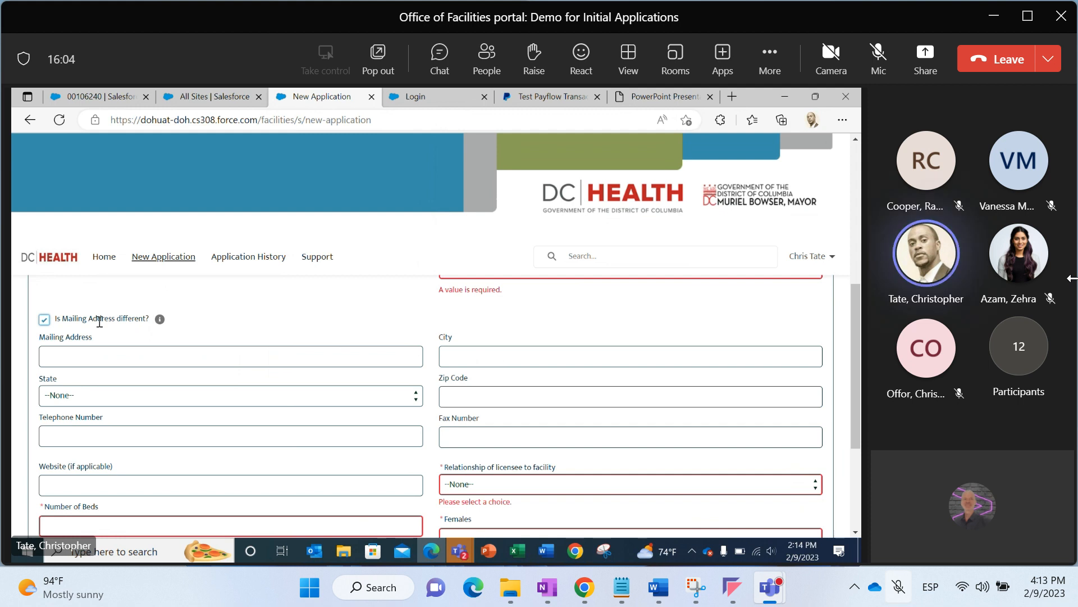
pyautogui.click(44, 320)
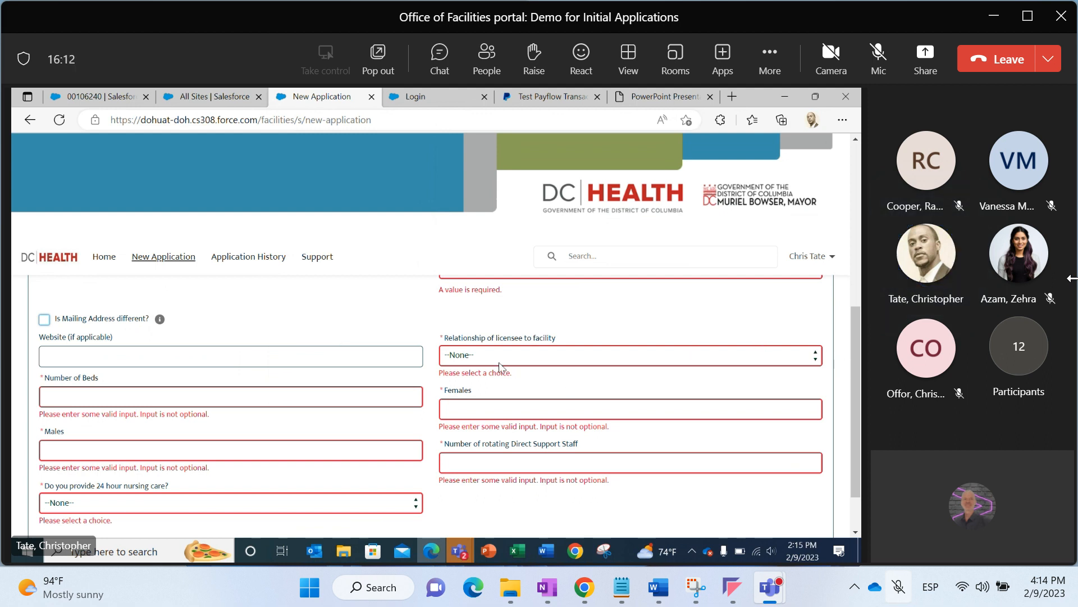
# Set the Relationship of licensee to facility to Owner and enter 123 as the Number of Beds
pyautogui.click(471, 364)
pyautogui.click(466, 391)
pyautogui.click(333, 403)
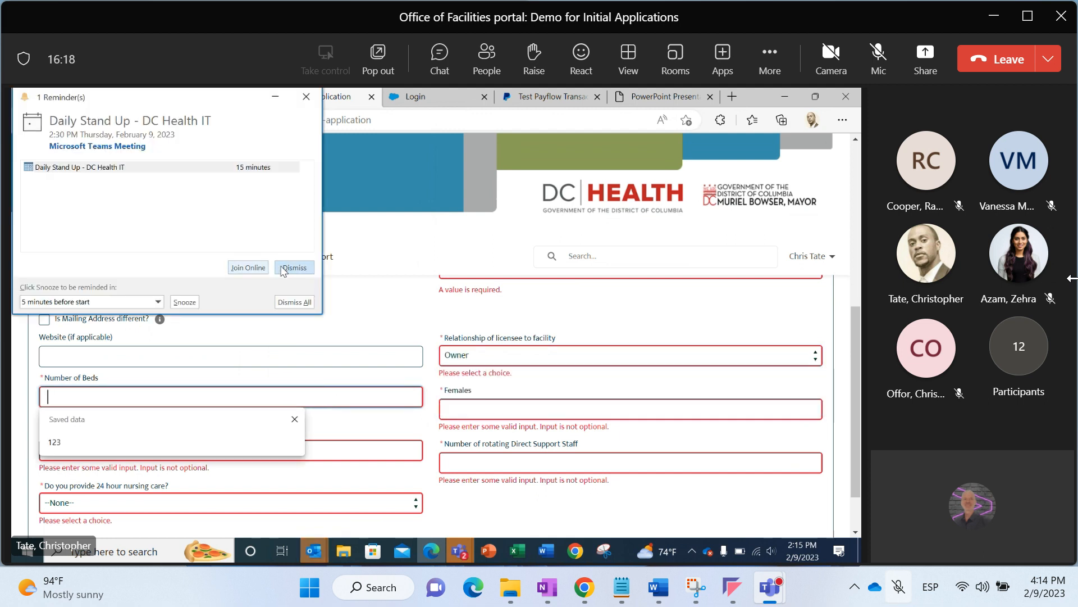
pyautogui.click(281, 271)
pyautogui.click(159, 392)
pyautogui.write('123')
# Enter 45 Females, 45 Males and 50 as the Number of rotating Direct Support Staff
pyautogui.click(451, 414)
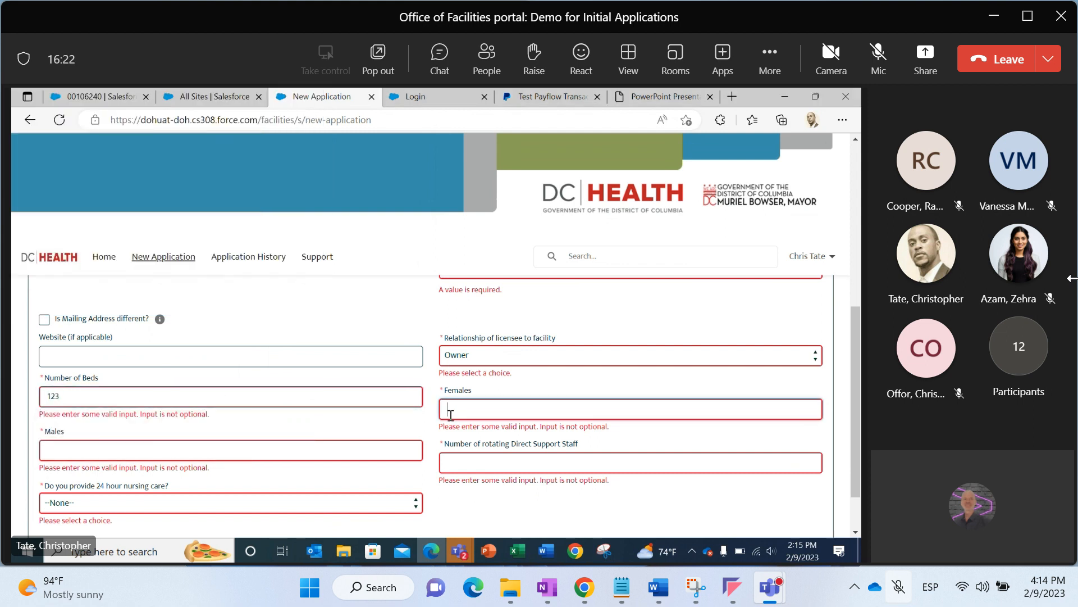
pyautogui.write('45')
pyautogui.click(415, 446)
pyautogui.write('45')
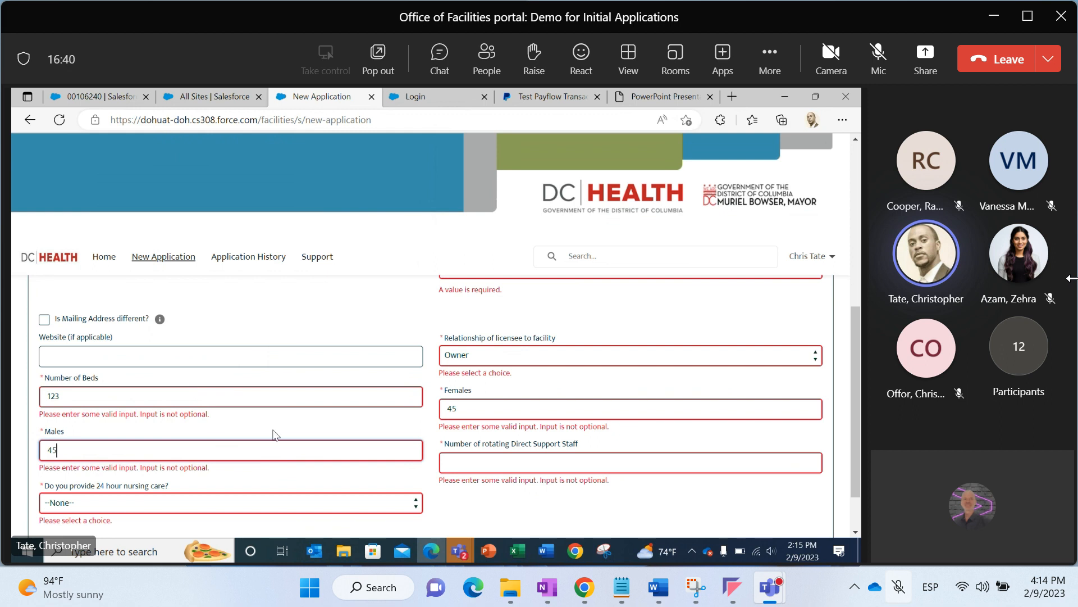
pyautogui.click(471, 458)
pyautogui.write('45')
pyautogui.press('BackSpace')
pyautogui.write('50')
# Answer Yes for 24 hour nursing care and save and continue the Facility Information form
pyautogui.scroll(-1, 494, 503)
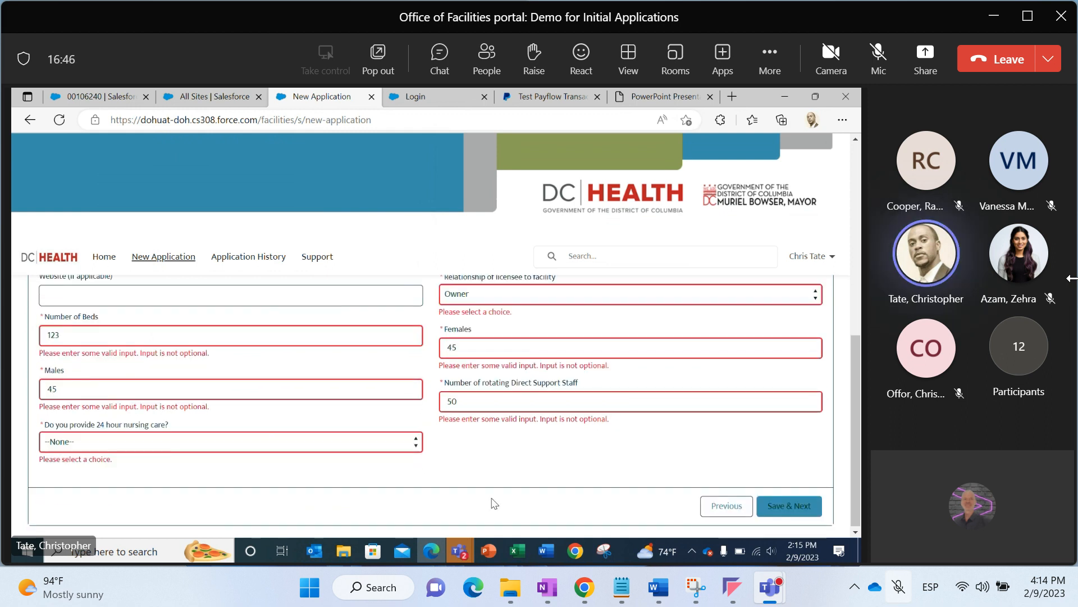
pyautogui.click(356, 440)
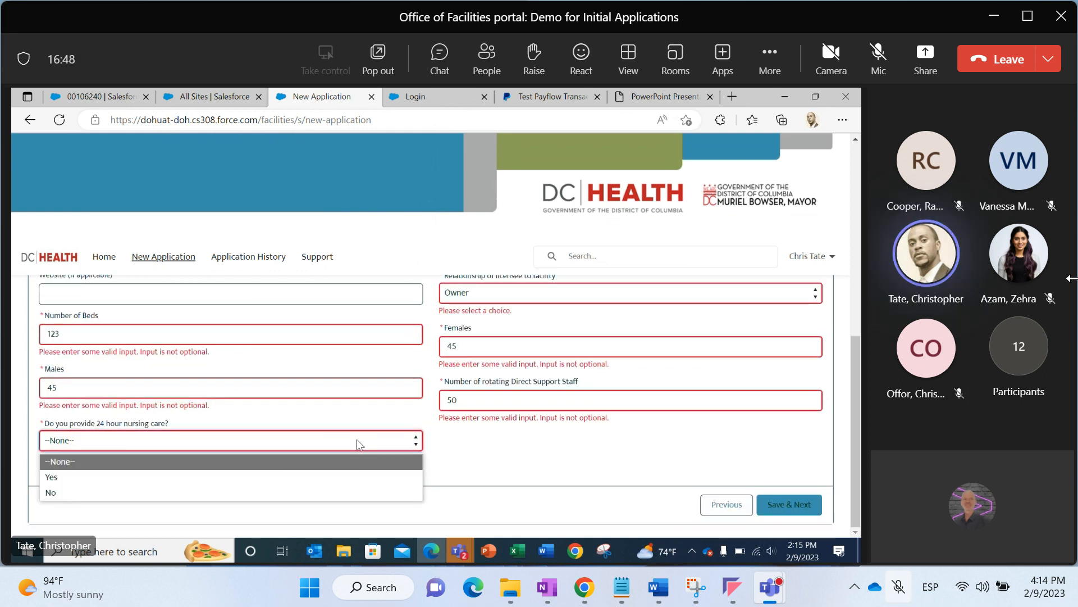
pyautogui.click(267, 477)
pyautogui.click(782, 503)
pyautogui.moveTo(851, 474); pyautogui.dragTo(849, 538)
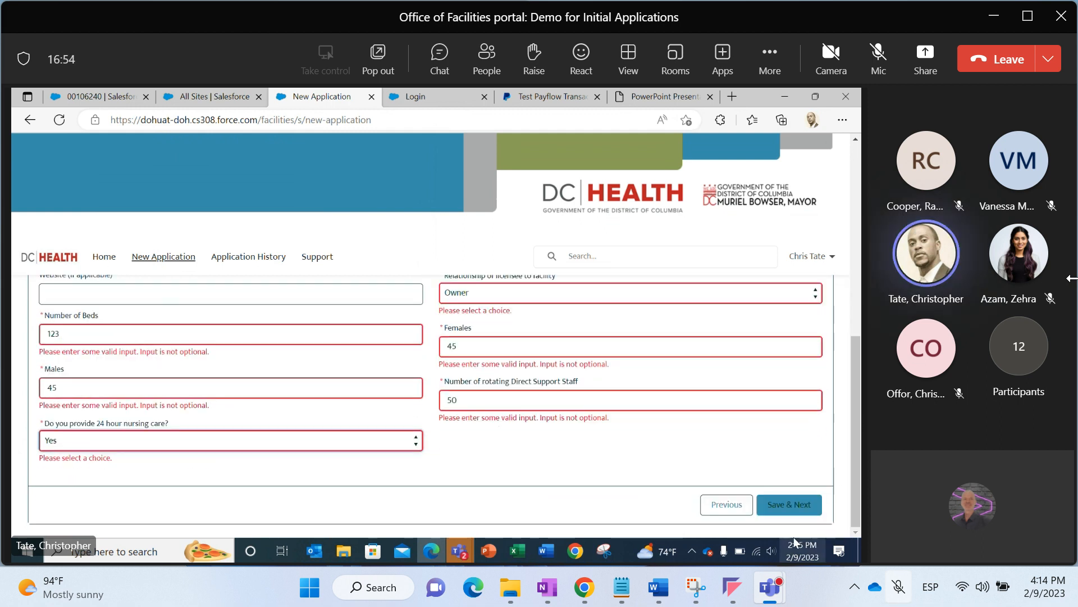
pyautogui.click(781, 504)
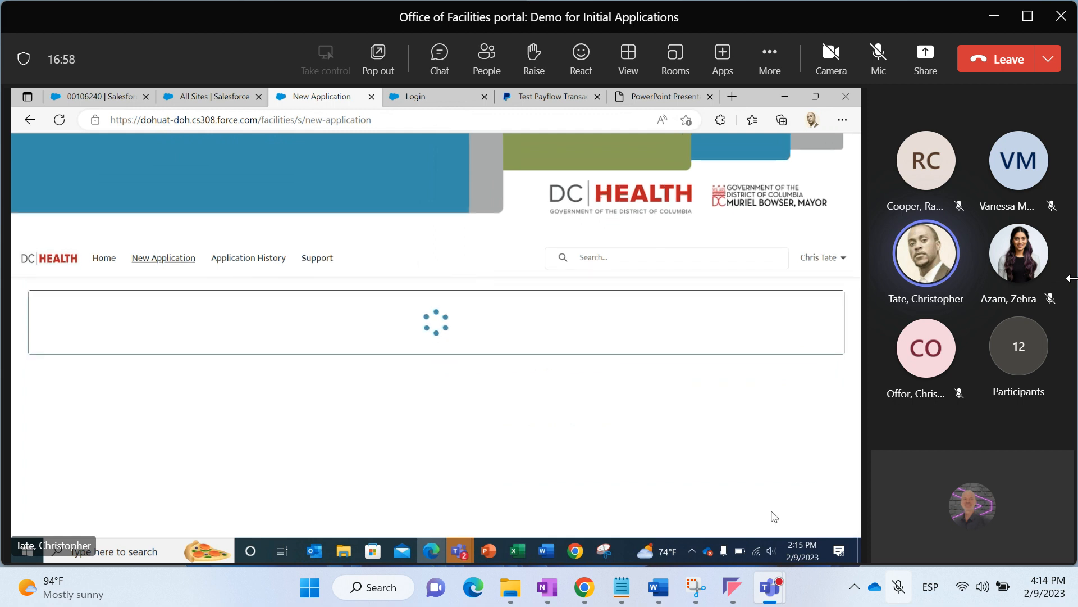
# Return to the Facility Information form, change the Number of rotating Direct Support Staff to 75, and save and continue
pyautogui.scroll(-5, 774, 516)
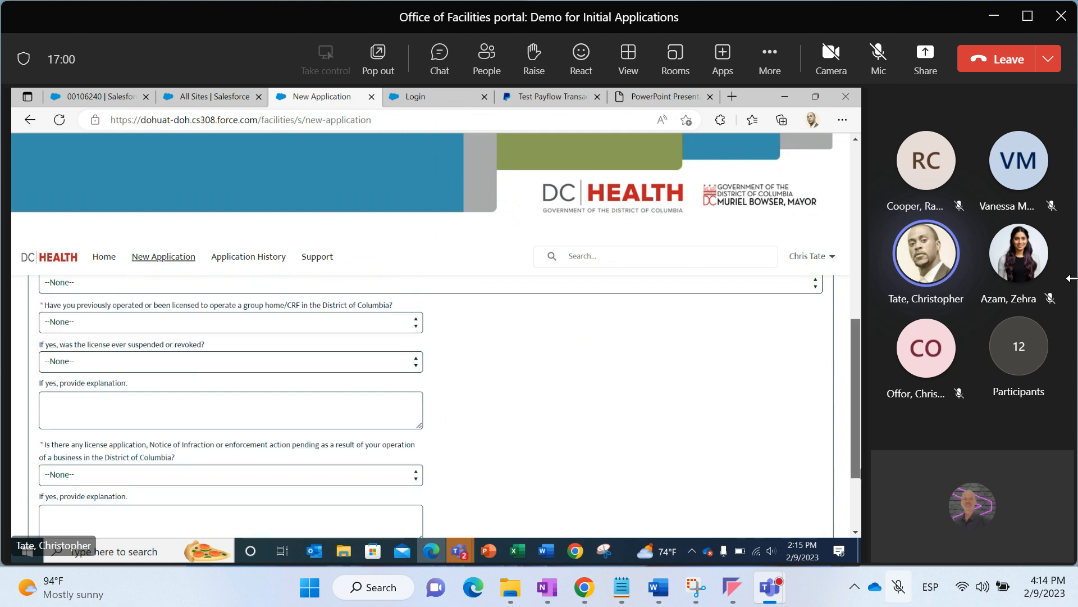
pyautogui.scroll(-3, 854, 533)
pyautogui.click(720, 511)
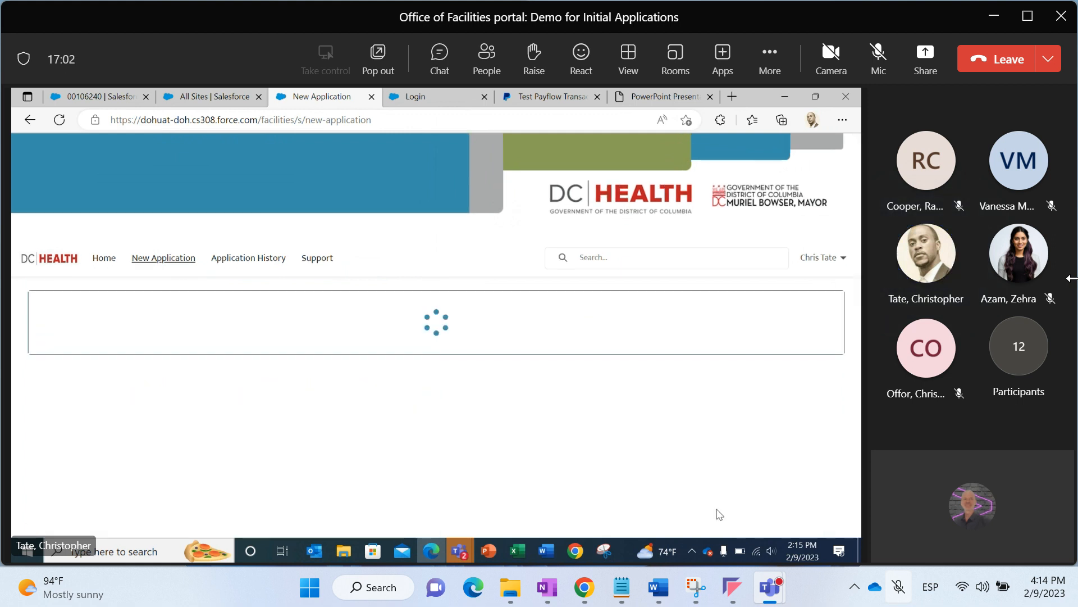
pyautogui.moveTo(853, 271); pyautogui.dragTo(855, 347)
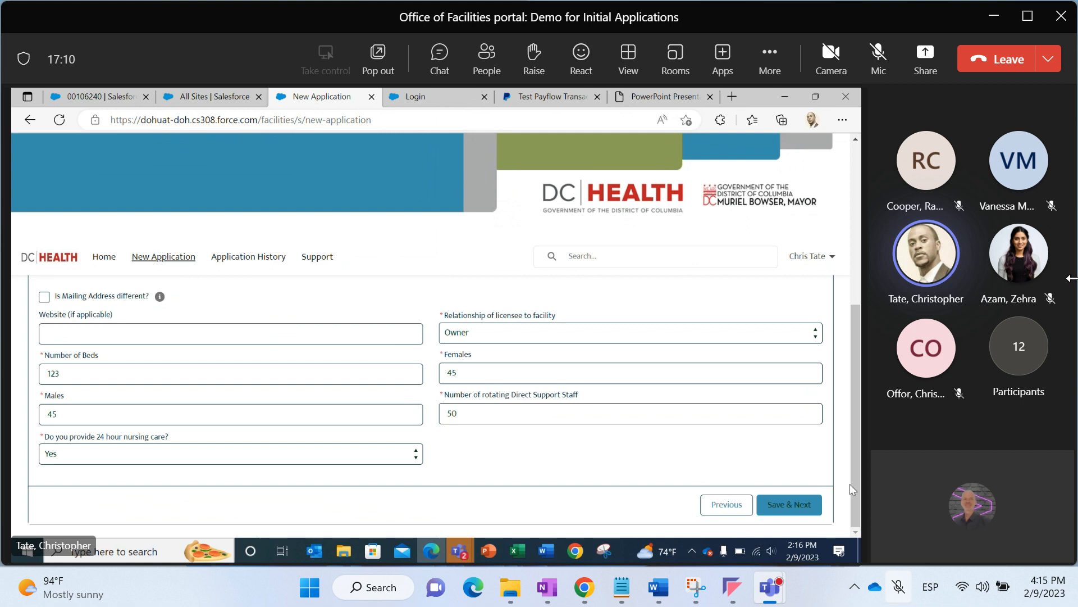
pyautogui.doubleClick(609, 413)
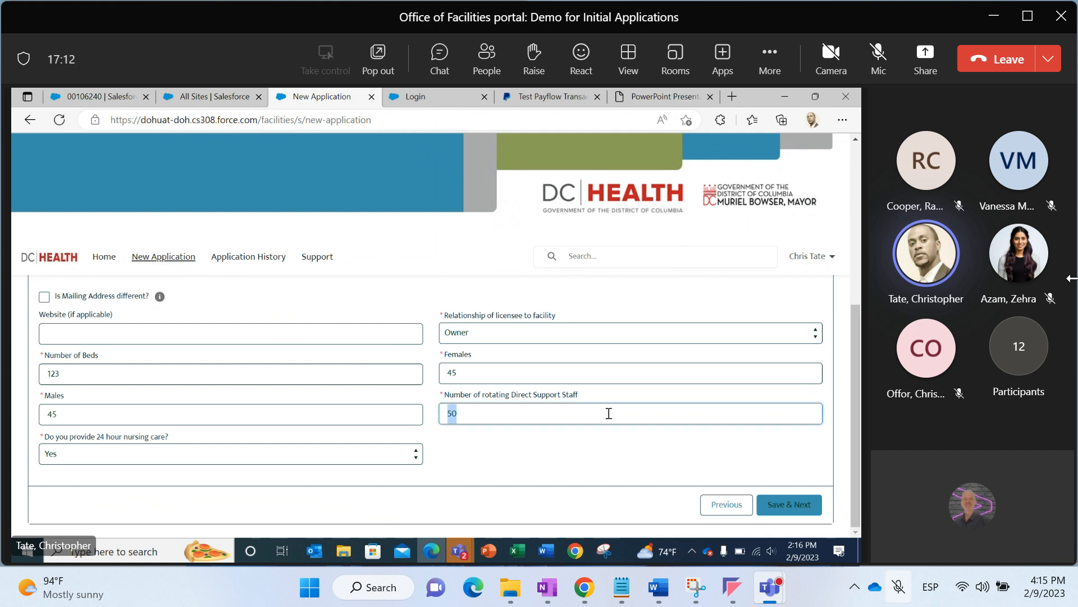
pyautogui.write('75')
pyautogui.click(767, 502)
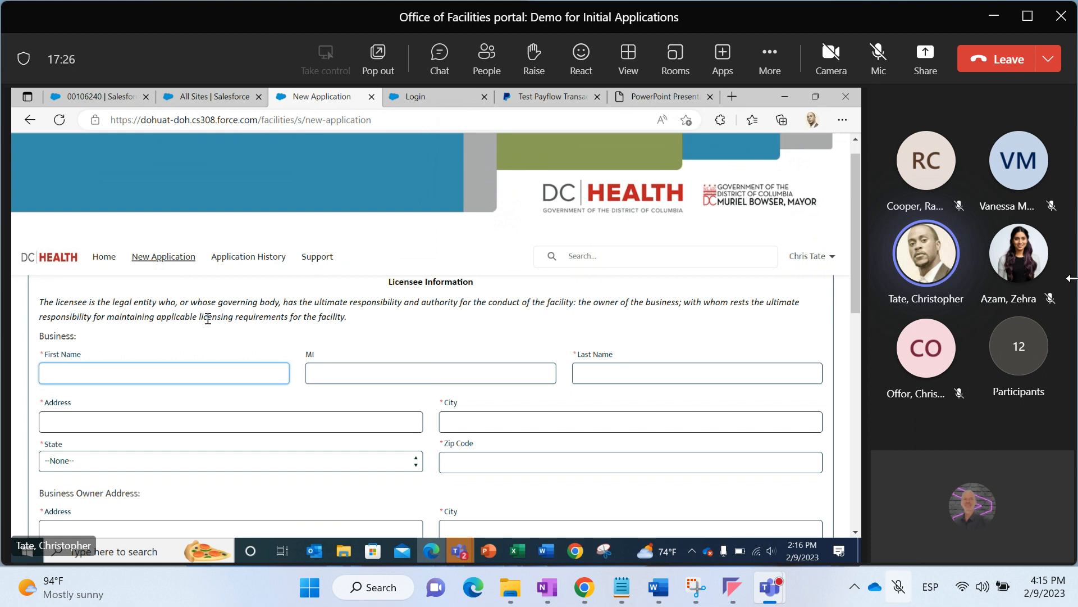
# Enter the licensee's first name and last name in the Licensee Information business section
pyautogui.click(156, 365)
pyautogui.click(324, 336)
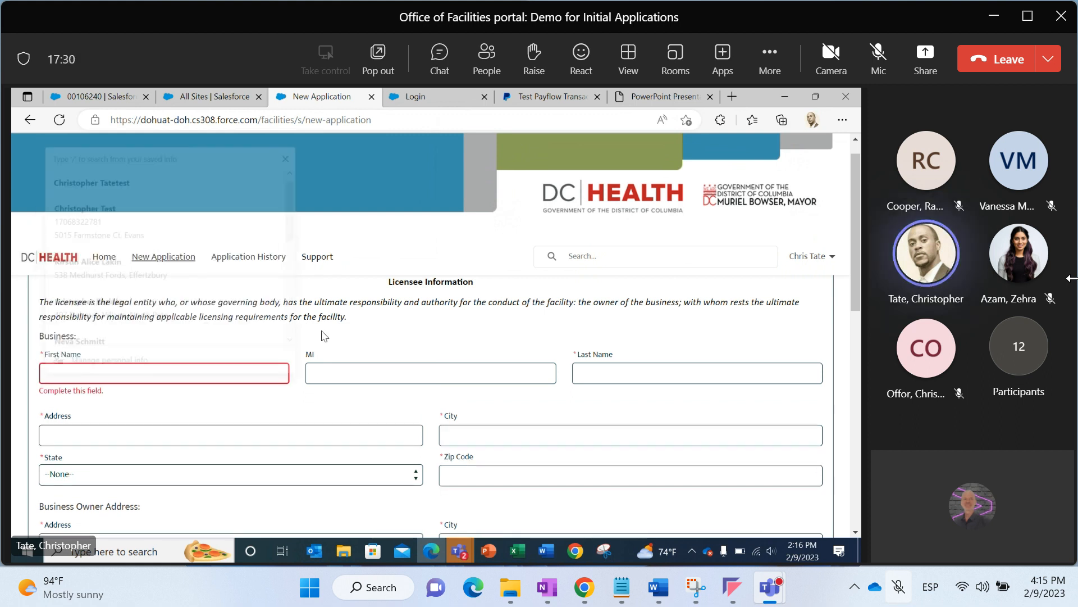
pyautogui.click(241, 376)
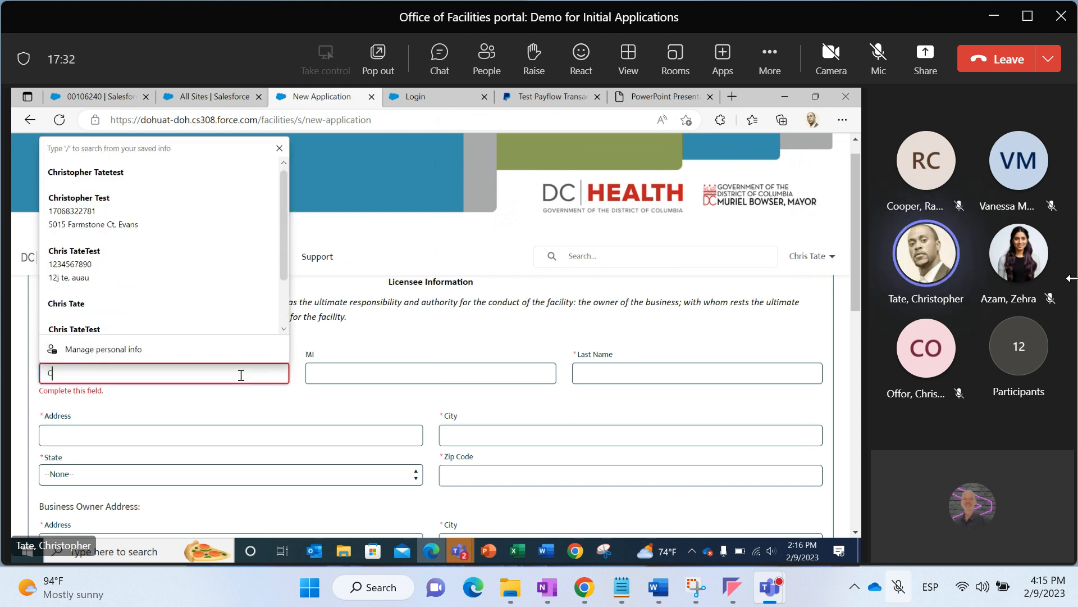
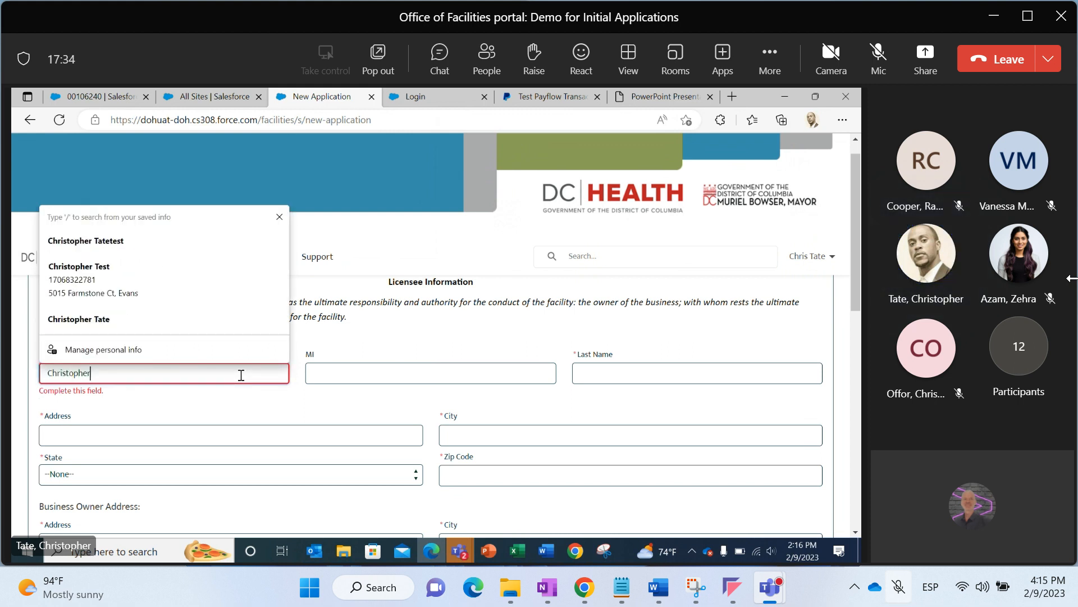
pyautogui.click(655, 369)
# Enter the licensee business's street address
pyautogui.click(365, 414)
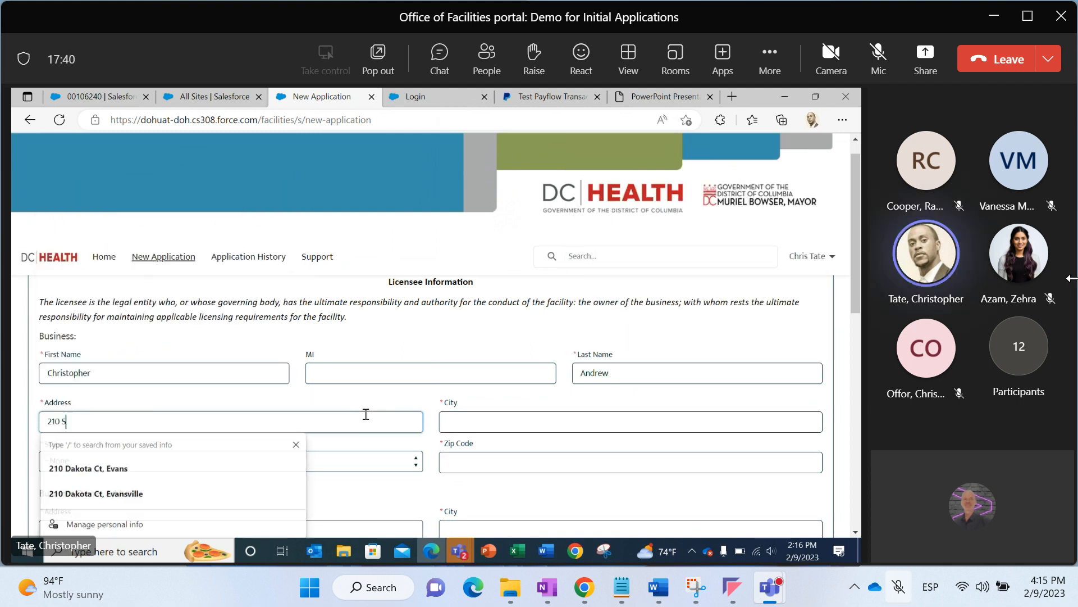
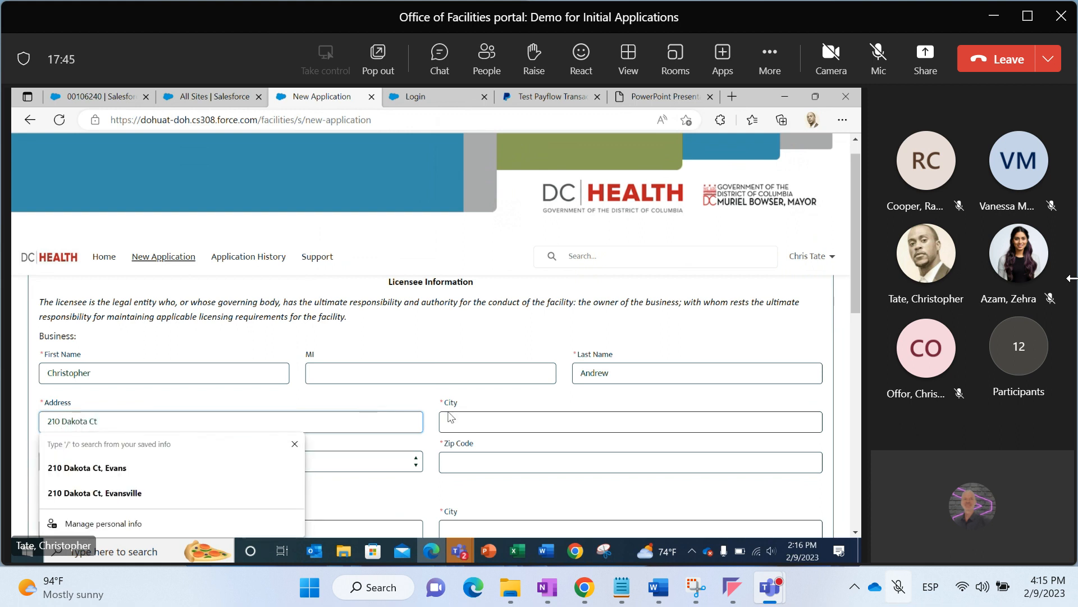
# Enter the licensee business's city, correcting the misspelling
pyautogui.click(495, 427)
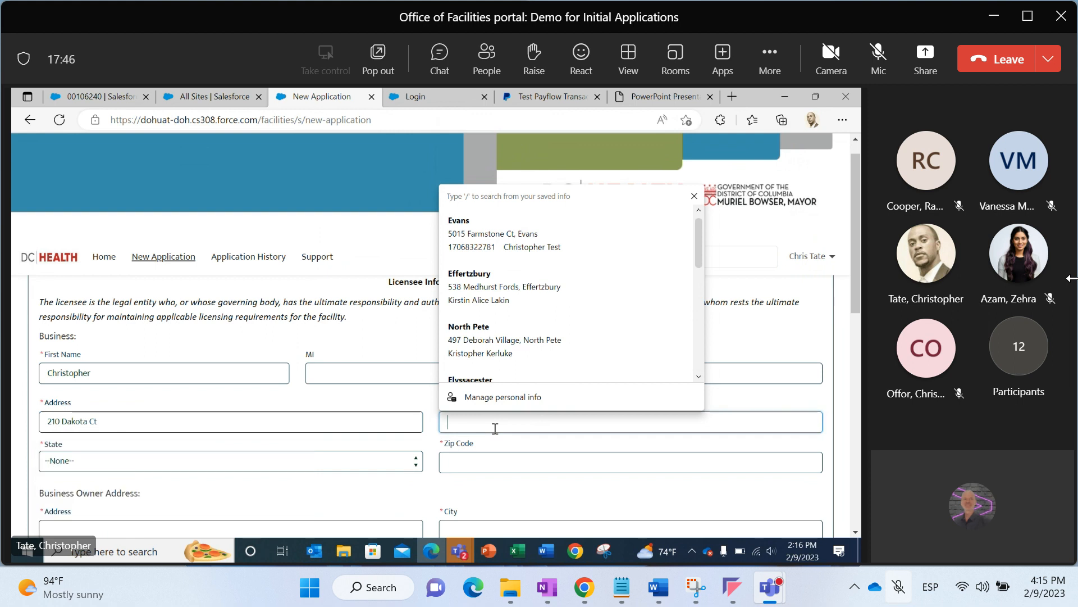
pyautogui.write('Atltant')
pyautogui.press('BackSpace')
pyautogui.press('BackSpace')
pyautogui.press('BackSpace')
pyautogui.press('BackSpace')
pyautogui.press('BackSpace')
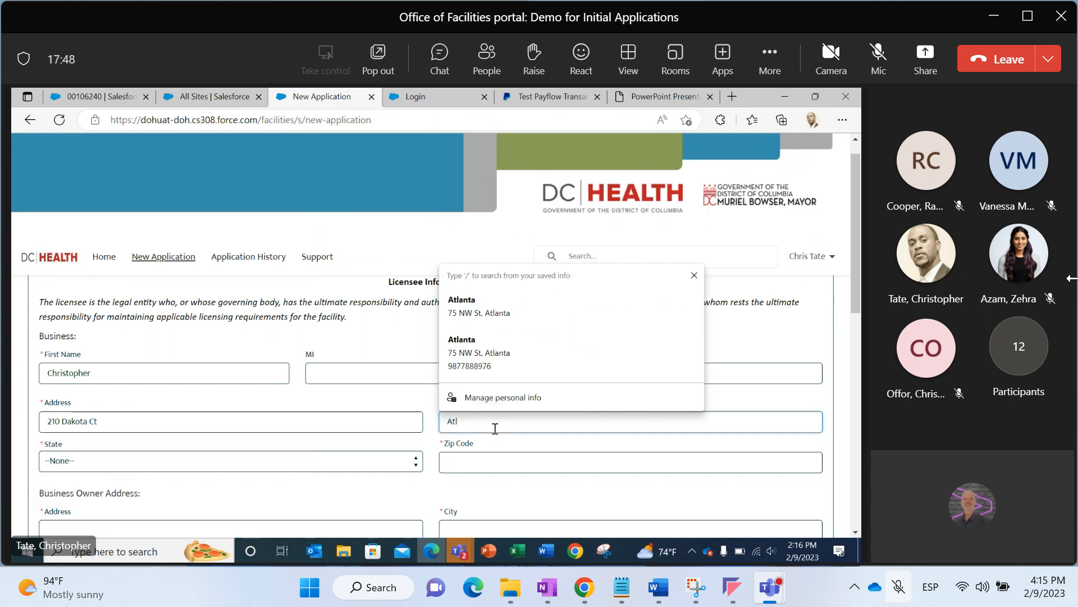
pyautogui.write('ltanta')
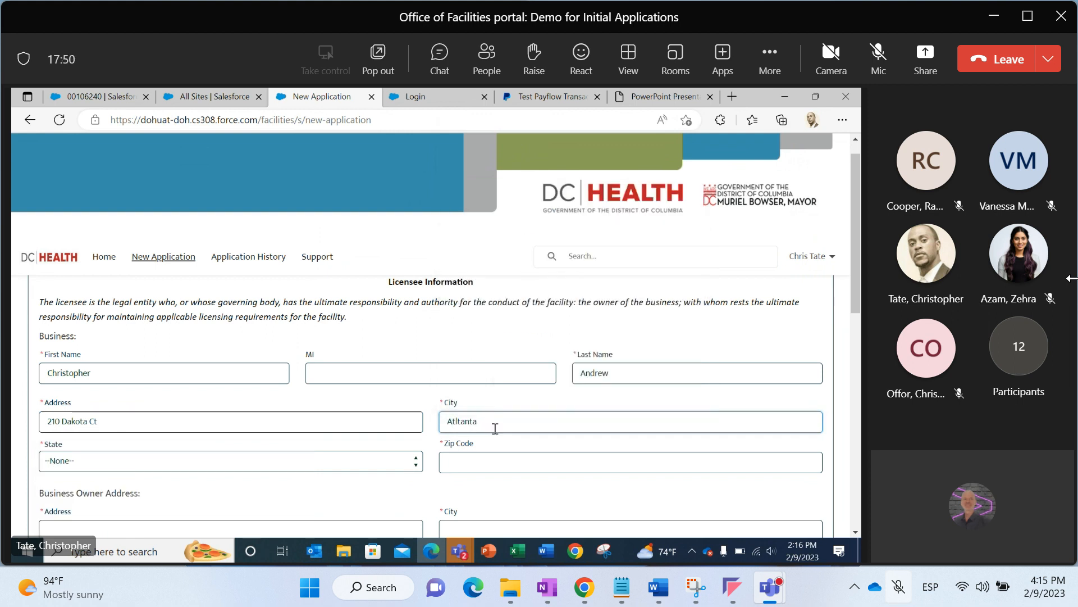
pyautogui.click(461, 422)
pyautogui.press('BackSpace')
pyautogui.press('BackSpace')
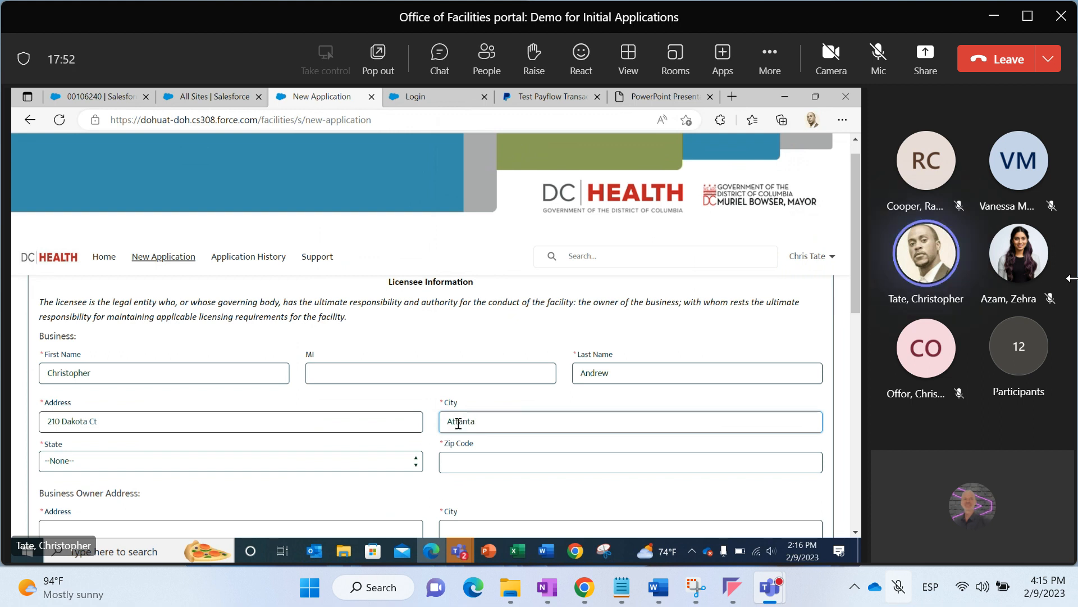
pyautogui.press('Delete')
pyautogui.write('l')
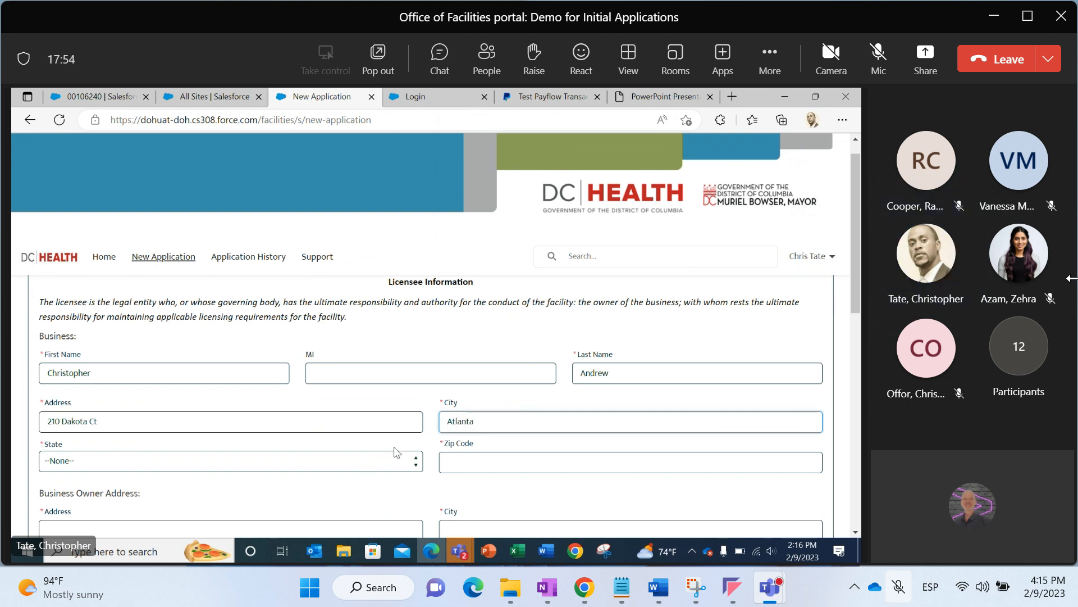
# Select the business's state and enter its zip code
pyautogui.click(384, 461)
pyautogui.press('g')
pyautogui.press('Return')
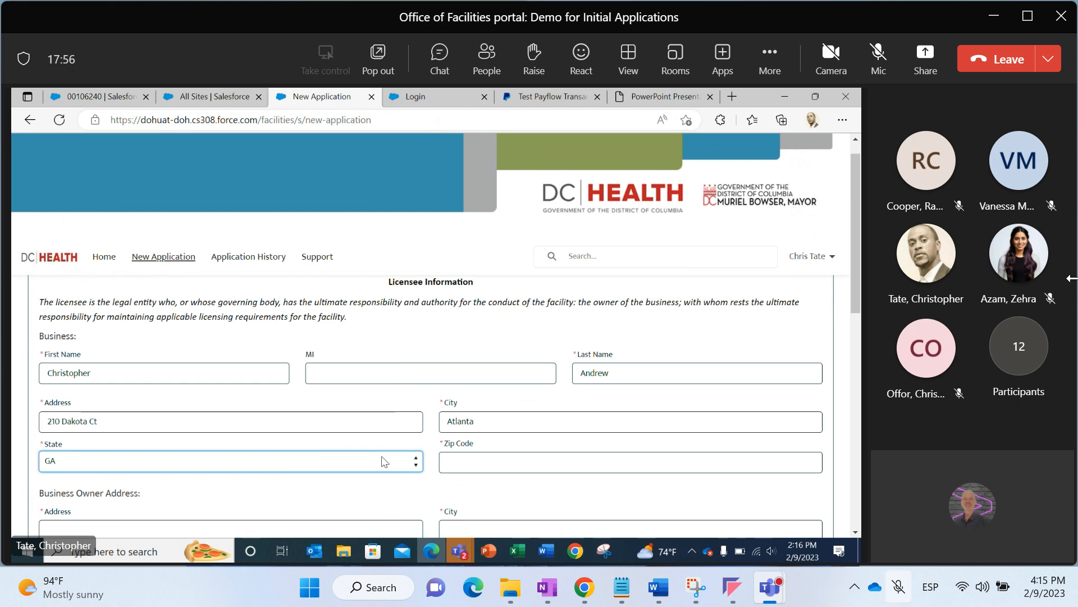
pyautogui.click(449, 467)
pyautogui.write('306')
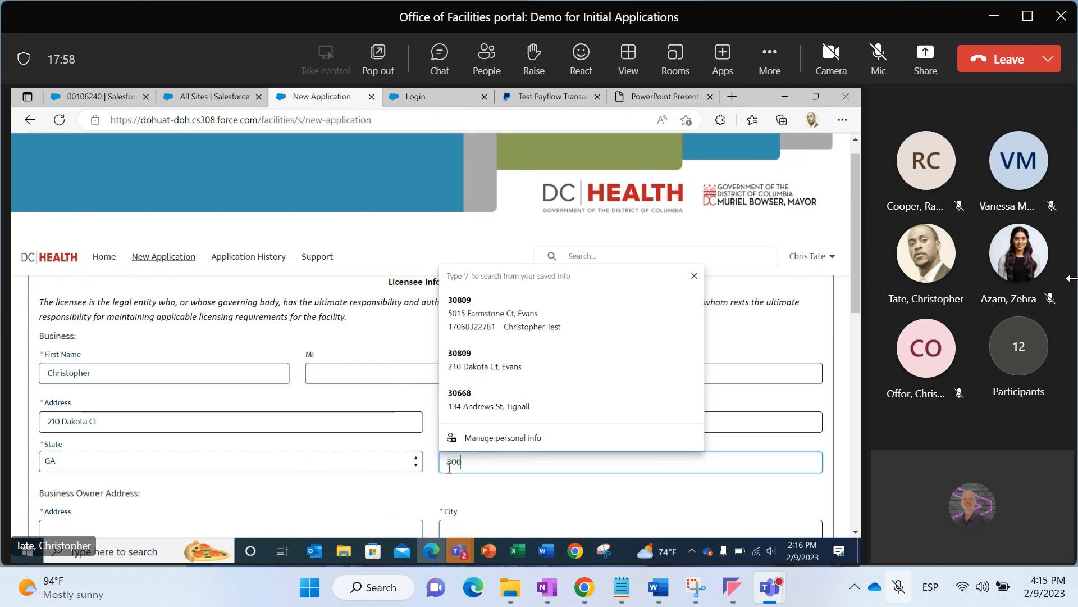
pyautogui.write('68')
pyautogui.click(432, 504)
pyautogui.scroll(-3, 431, 504)
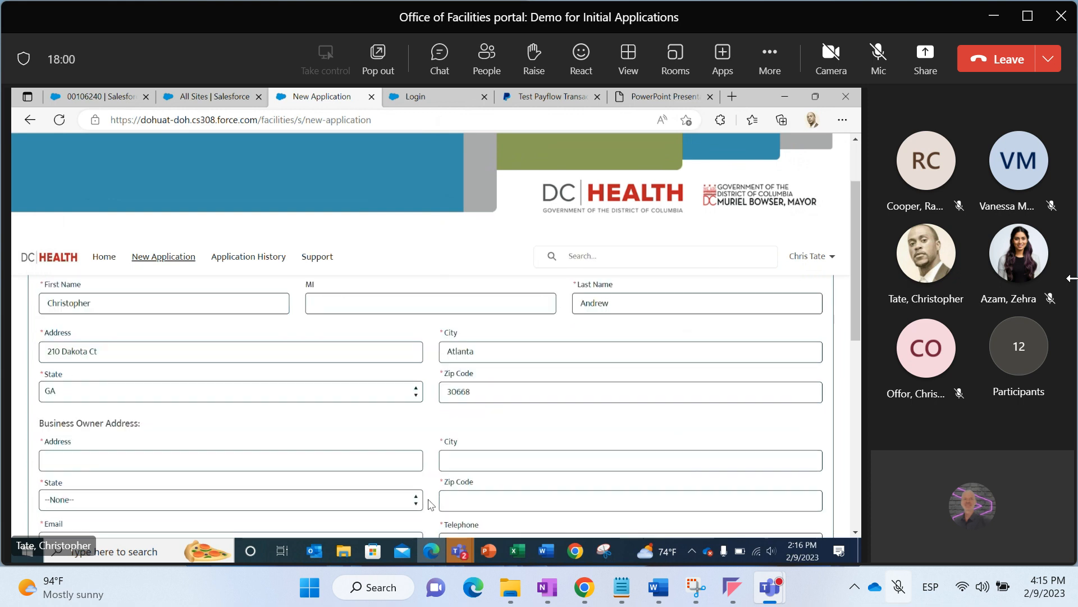
# Enter the Business Owner Address street address
pyautogui.scroll(-1, 430, 504)
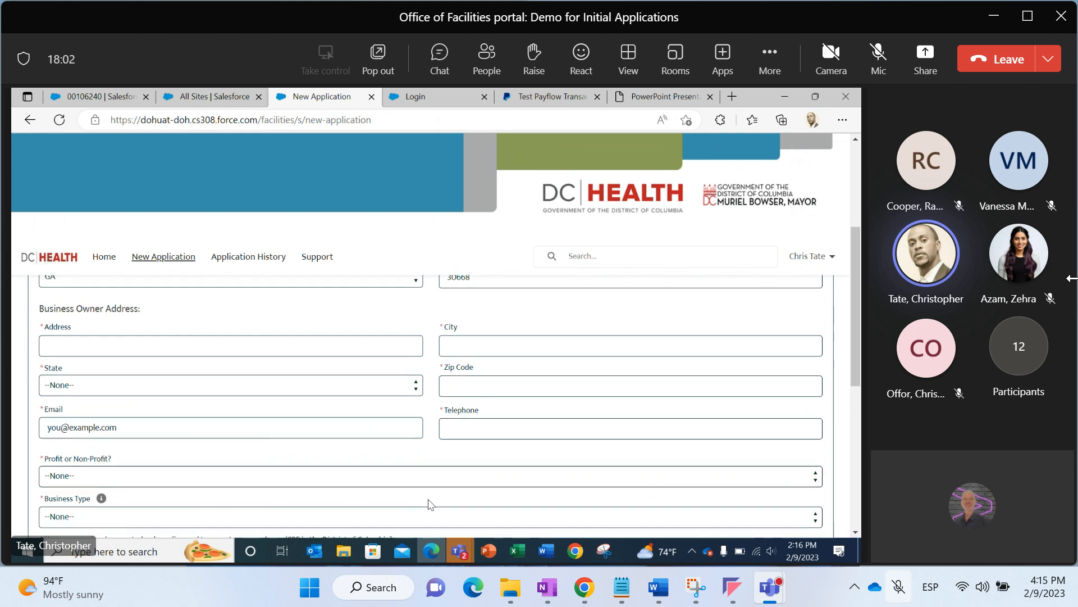
pyautogui.click(296, 309)
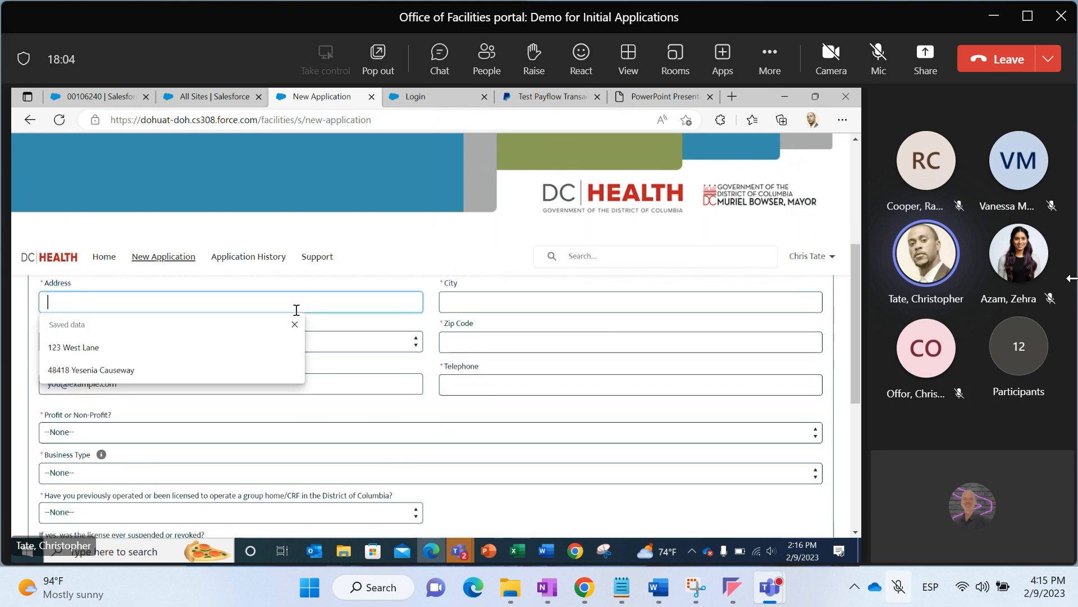
pyautogui.moveTo(857, 337); pyautogui.dragTo(857, 325)
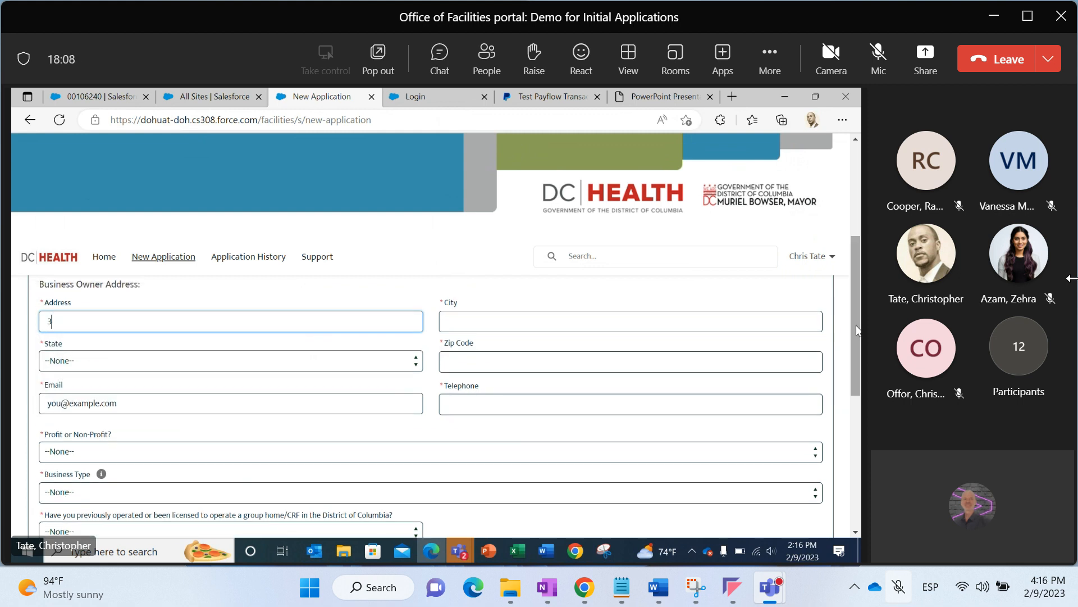
# Enter the business owner's city and select the owner's state
pyautogui.click(701, 323)
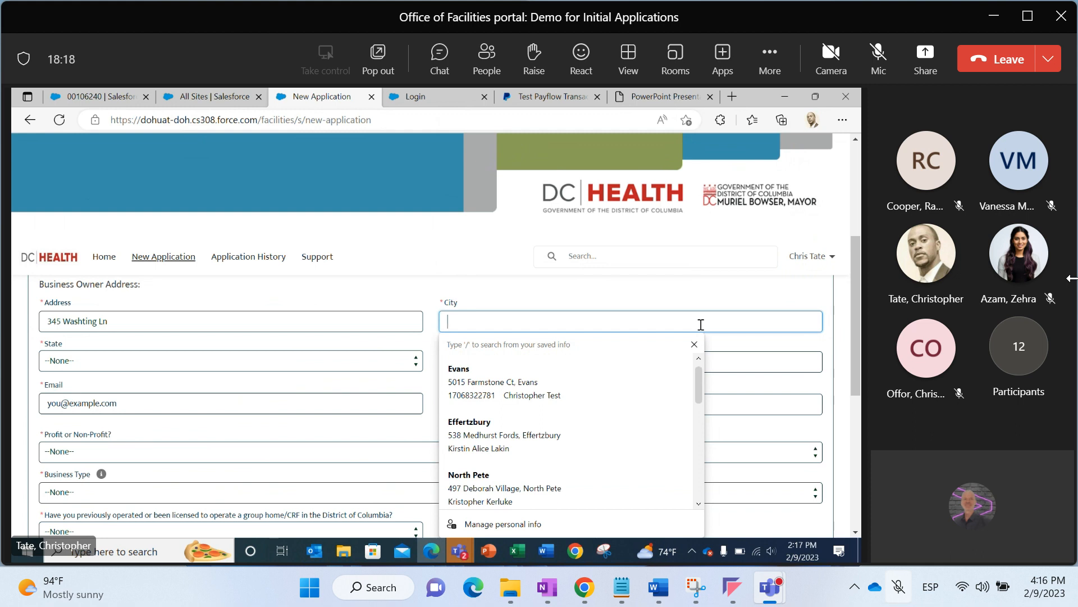
pyautogui.write('Providence')
pyautogui.press('Tab')
pyautogui.press('Tab')
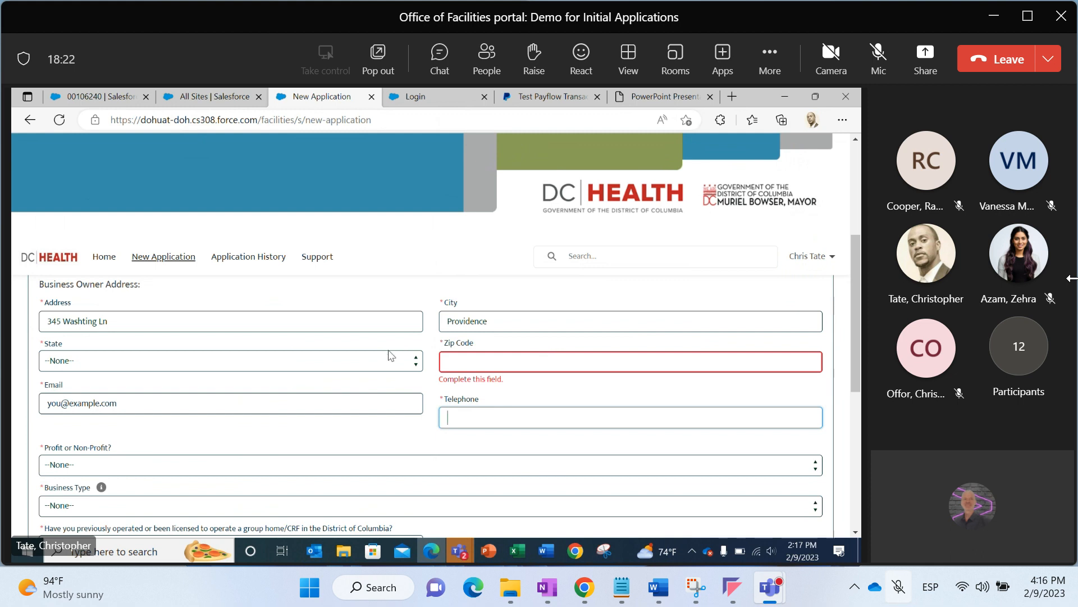
pyautogui.click(386, 367)
pyautogui.press('r')
pyautogui.press('Return')
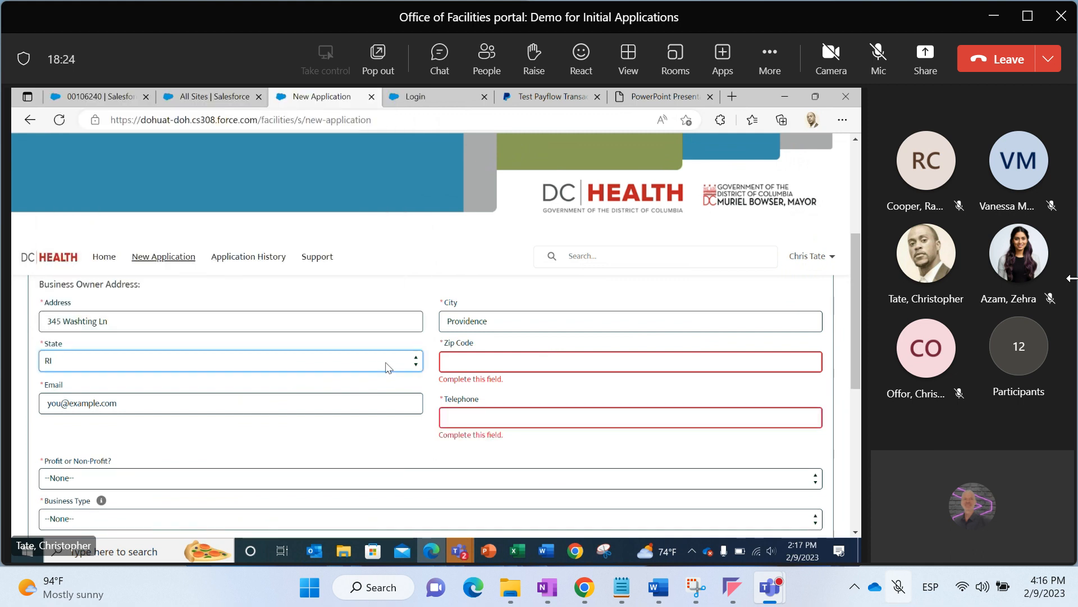
# Enter the business owner's zip code, correcting a deleted digit
pyautogui.click(469, 360)
pyautogui.write('12345')
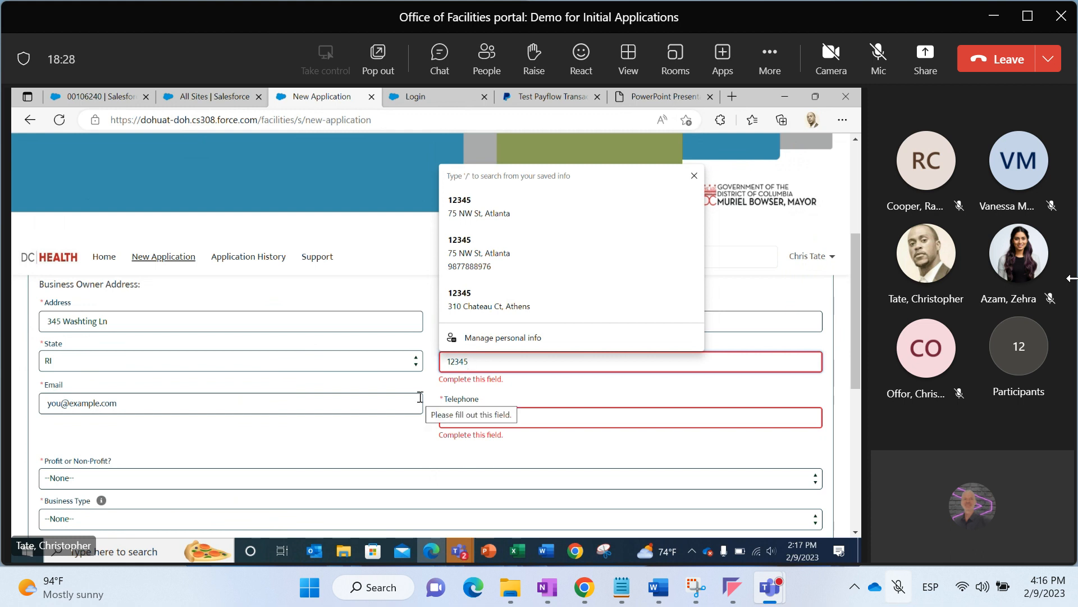
pyautogui.press('BackSpace')
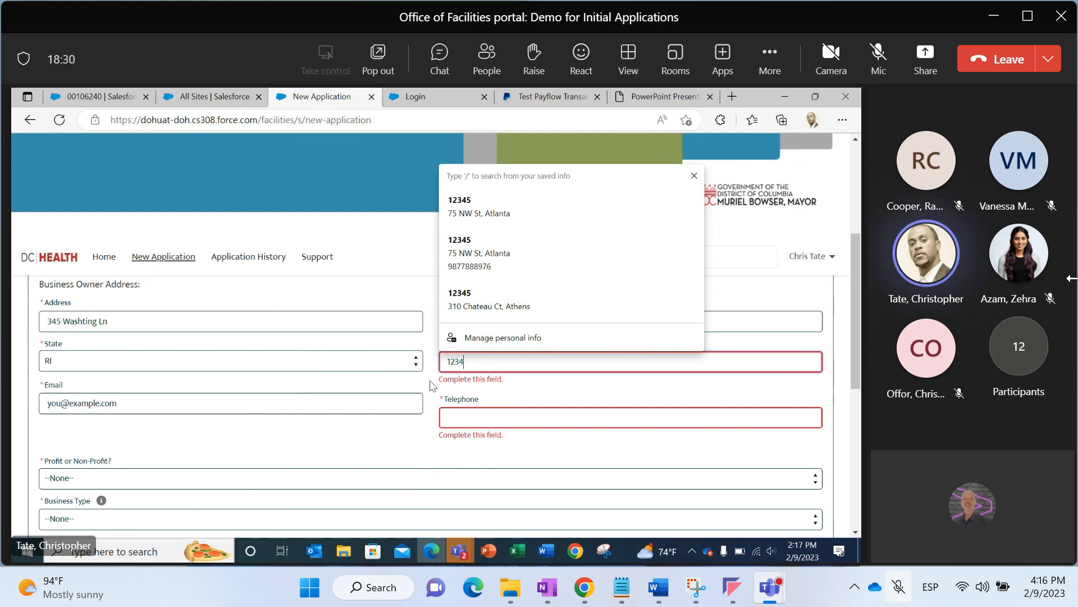
pyautogui.click(431, 381)
pyautogui.click(468, 364)
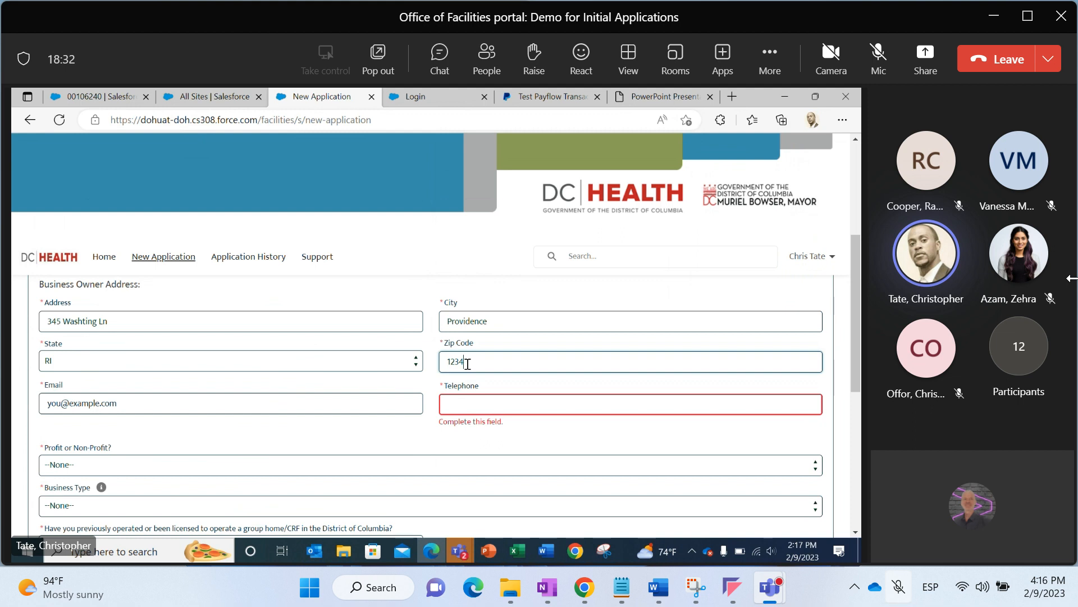
pyautogui.click(467, 364)
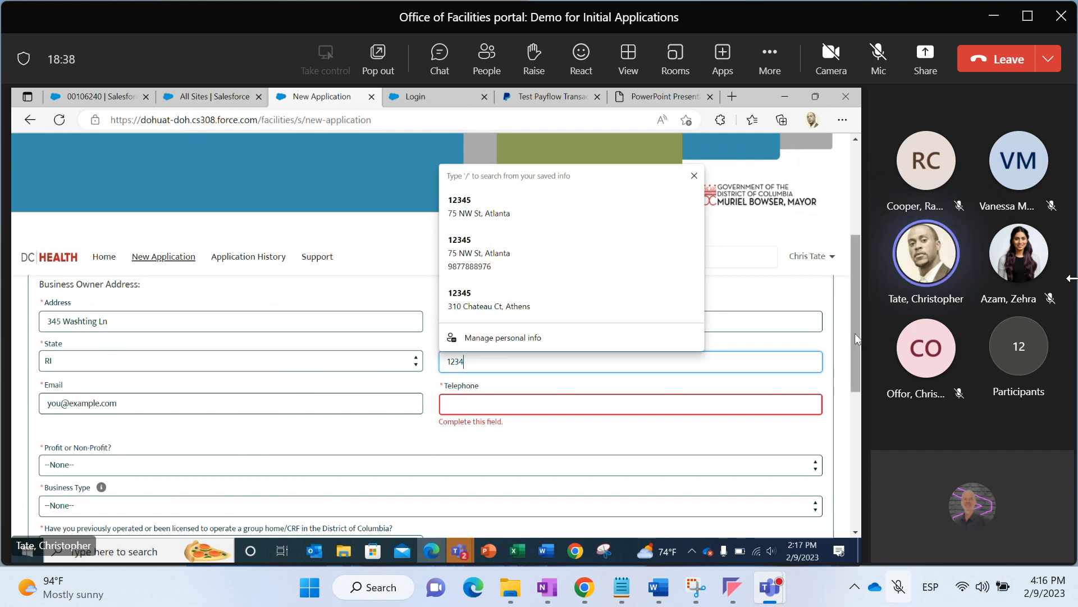
pyautogui.moveTo(855, 333); pyautogui.dragTo(854, 355)
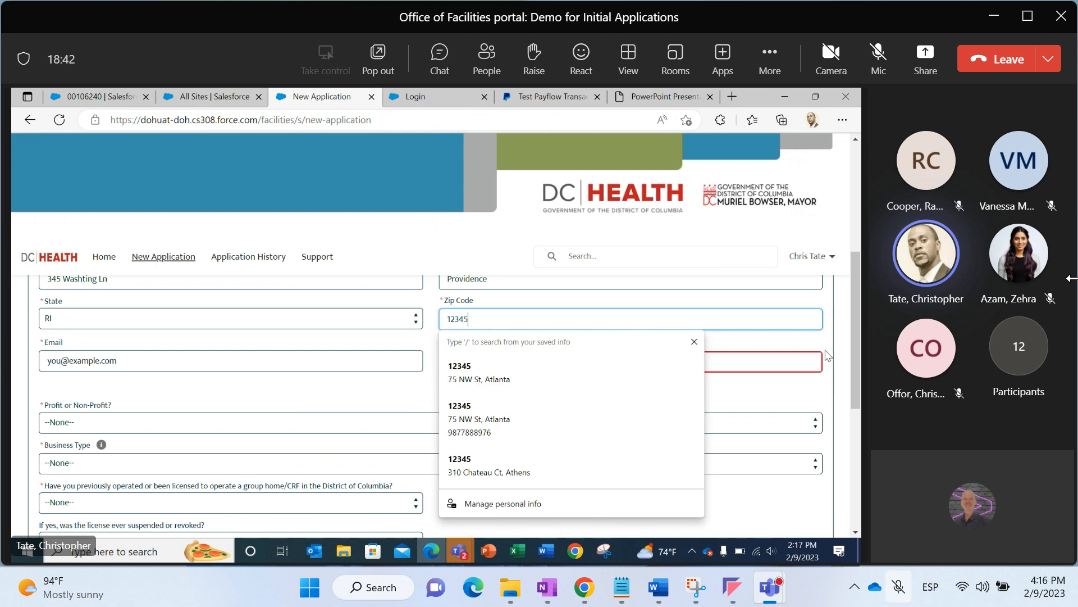
pyautogui.write('5')
pyautogui.click(334, 376)
# Replace the placeholder email with the business owner's e-mail address
pyautogui.tripleClick(323, 364)
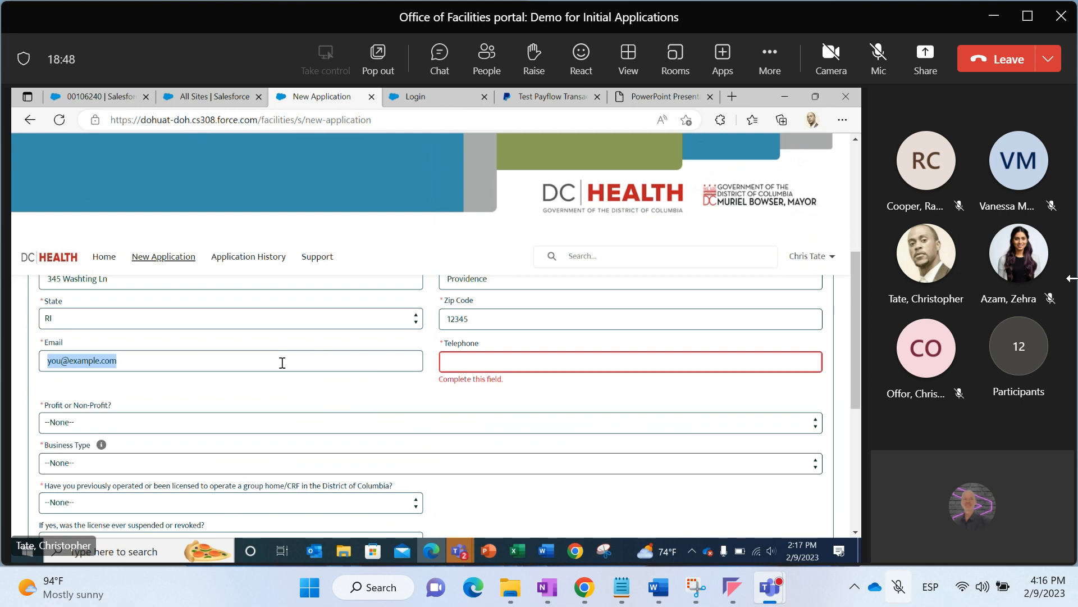
pyautogui.click(64, 368)
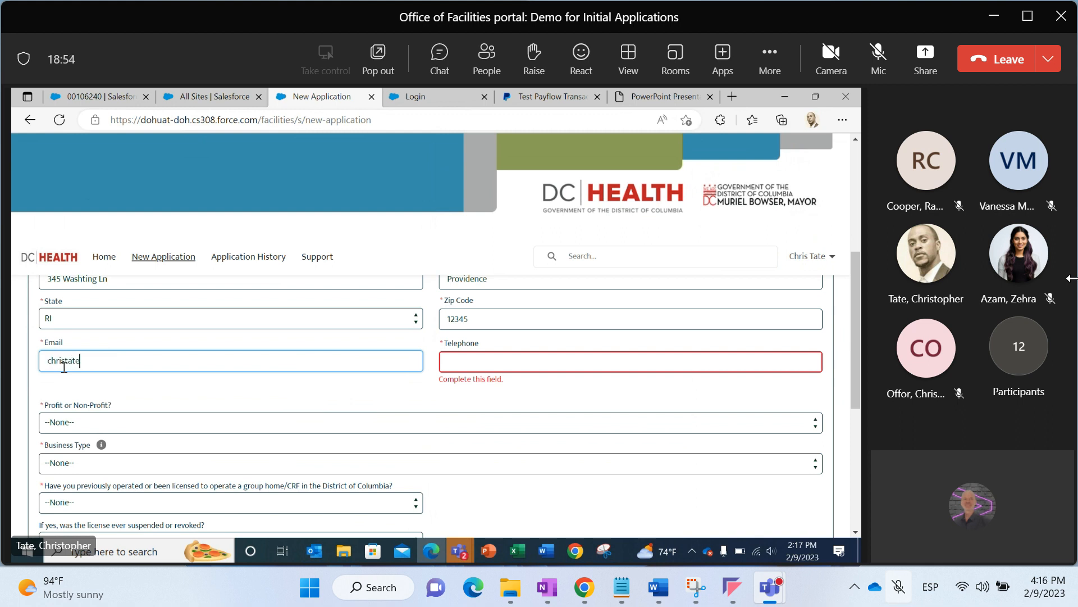
# Enter the business owner's telephone number
pyautogui.click(464, 359)
pyautogui.write('1233334445')
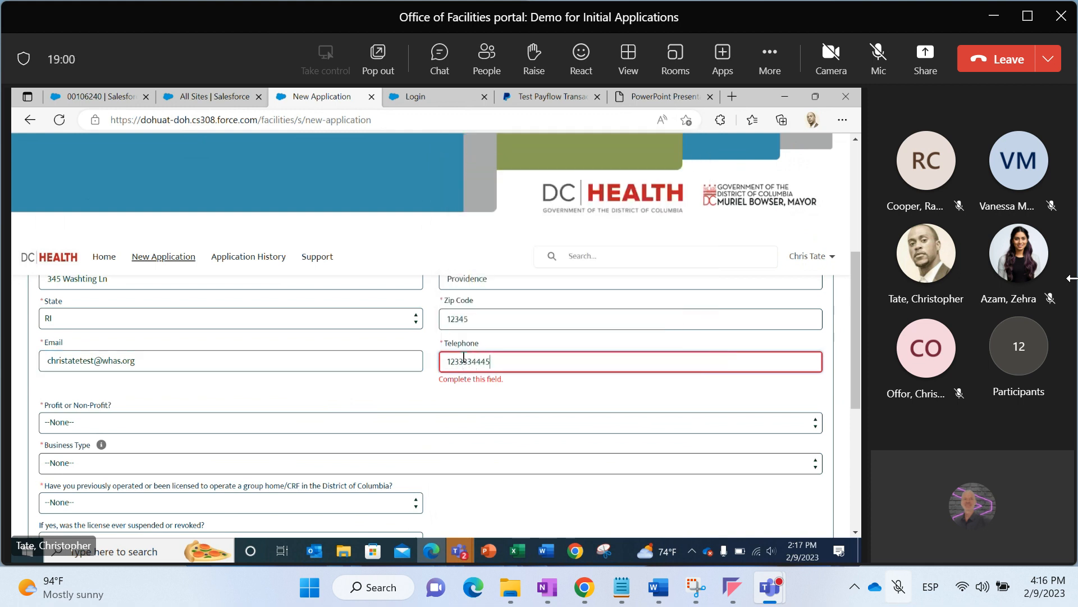
# Set the Profit or Non-Profit question to Profit
pyautogui.click(406, 409)
pyautogui.scroll(-2, 407, 409)
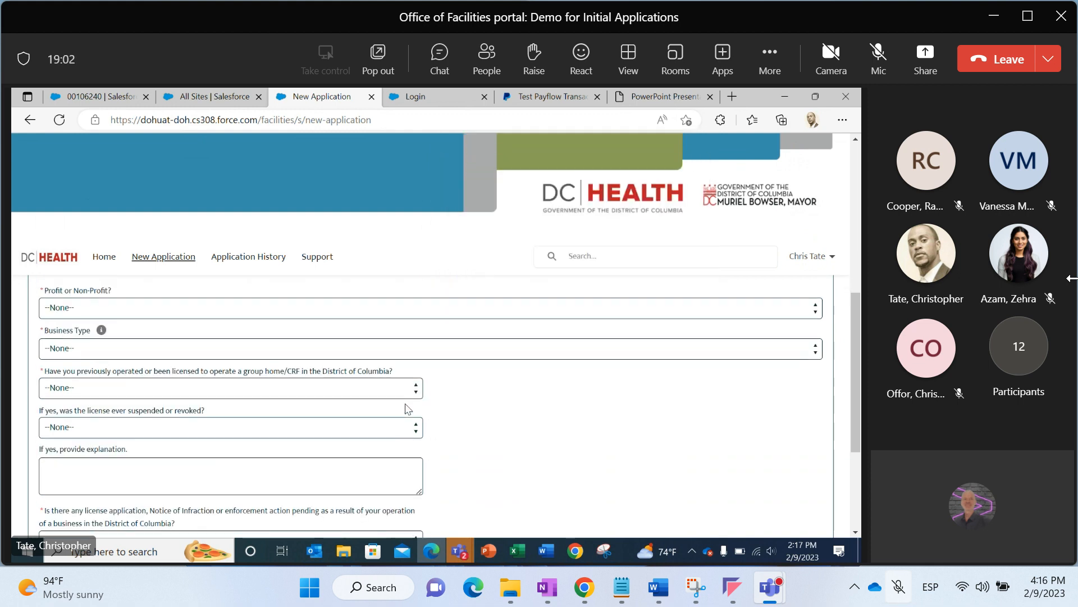
pyautogui.click(378, 315)
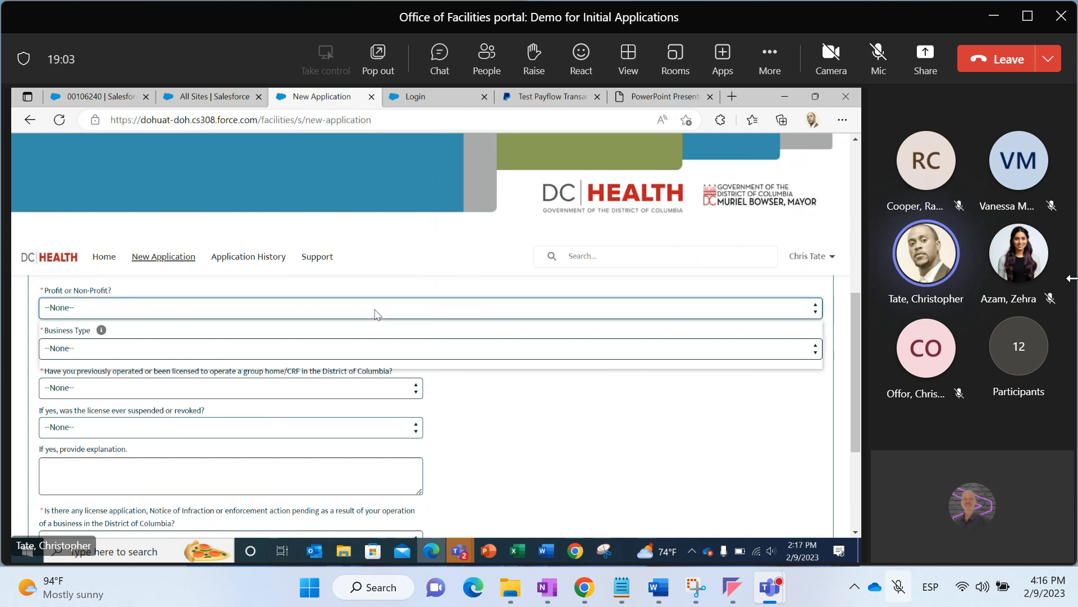
pyautogui.click(328, 342)
# Set the business type to Sole Proprietorship and answer No to having previously operated or been licensed for a group home/CRF in DC
pyautogui.click(325, 349)
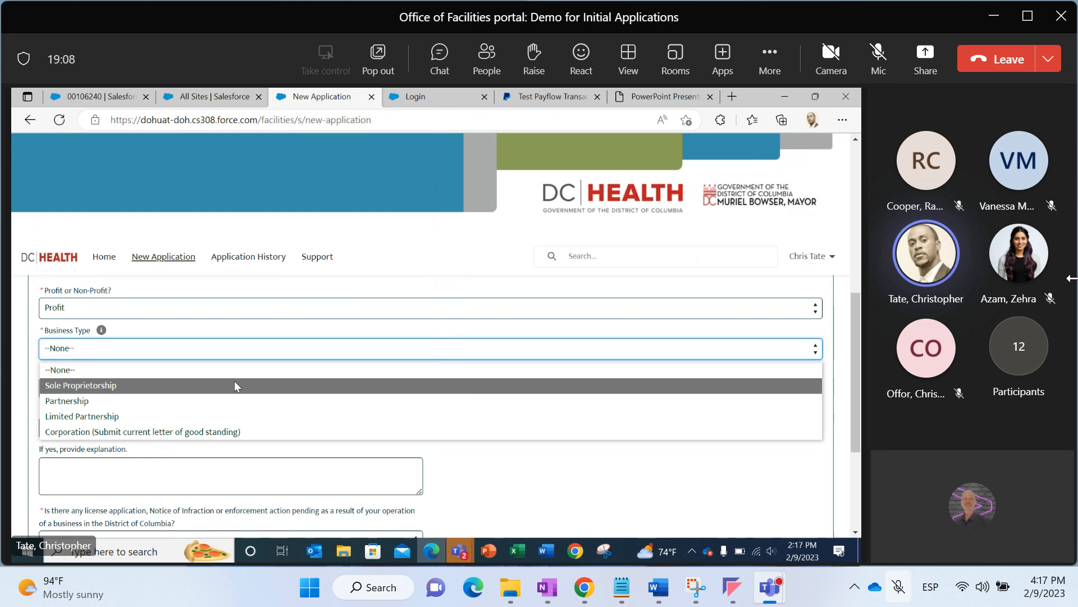
pyautogui.click(234, 384)
pyautogui.click(276, 388)
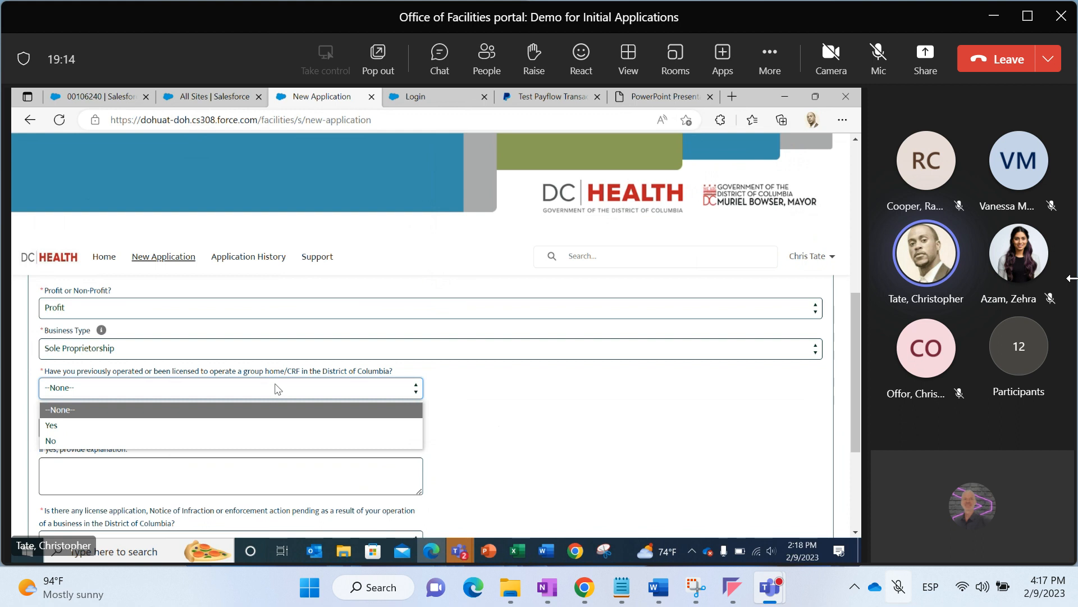
pyautogui.click(192, 440)
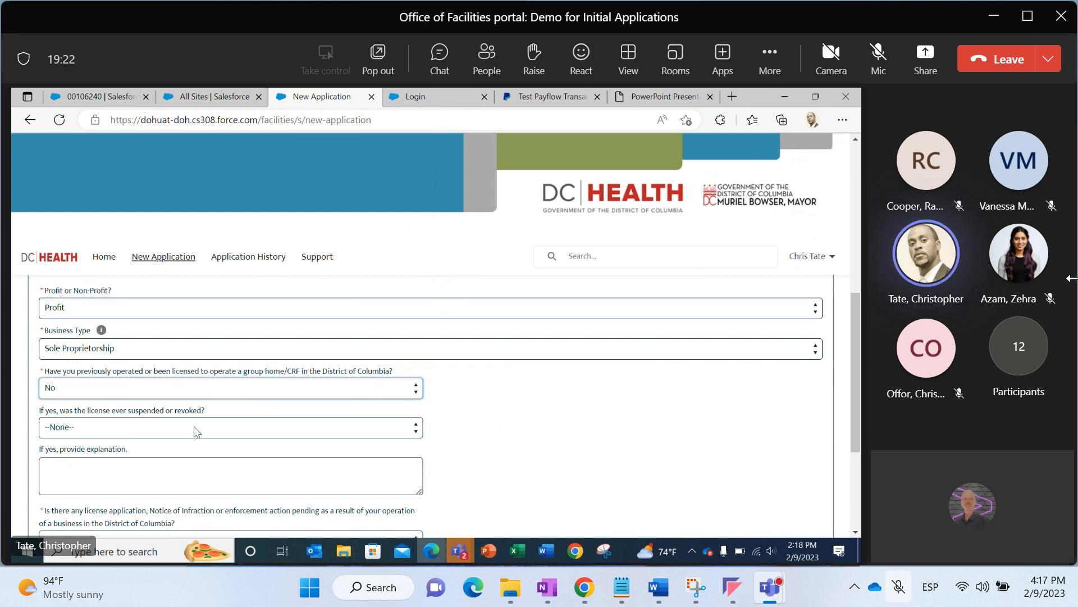
# Answer No to whether the license was ever suspended or revoked
pyautogui.click(194, 427)
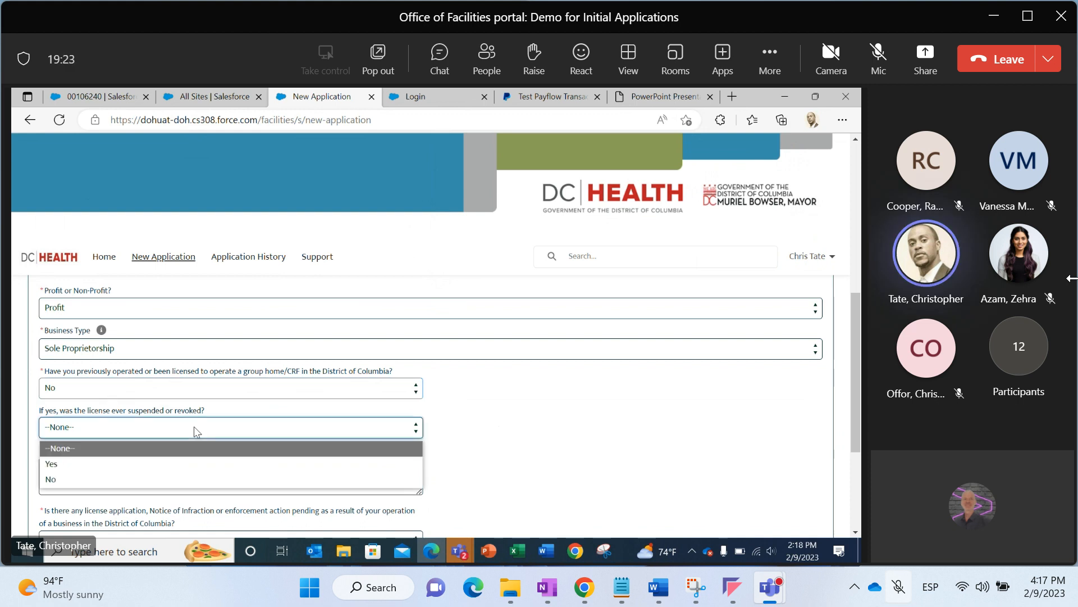
pyautogui.click(169, 462)
pyautogui.click(166, 471)
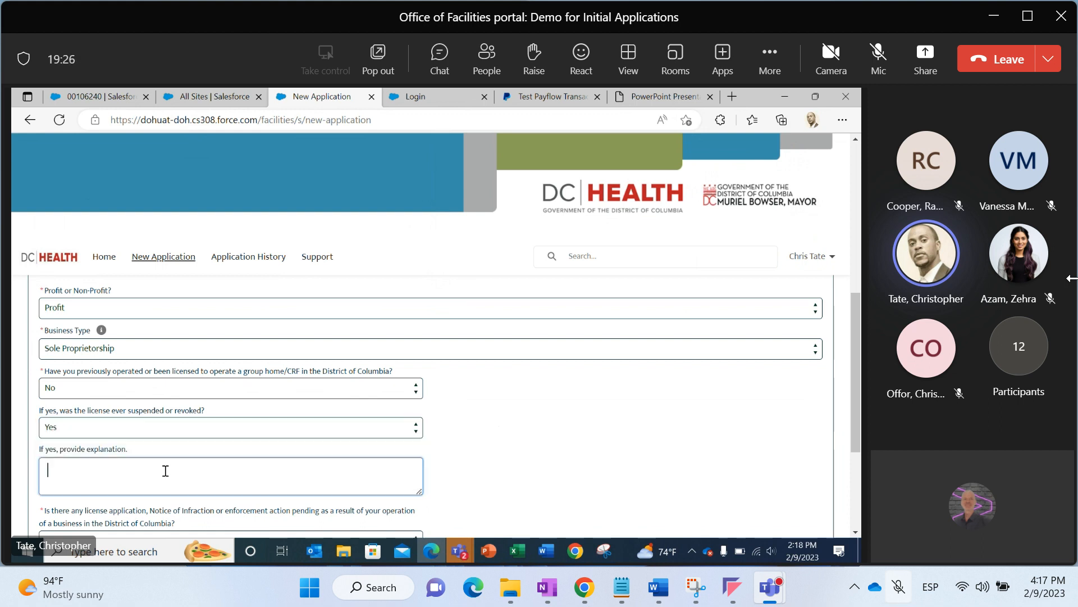
pyautogui.click(188, 428)
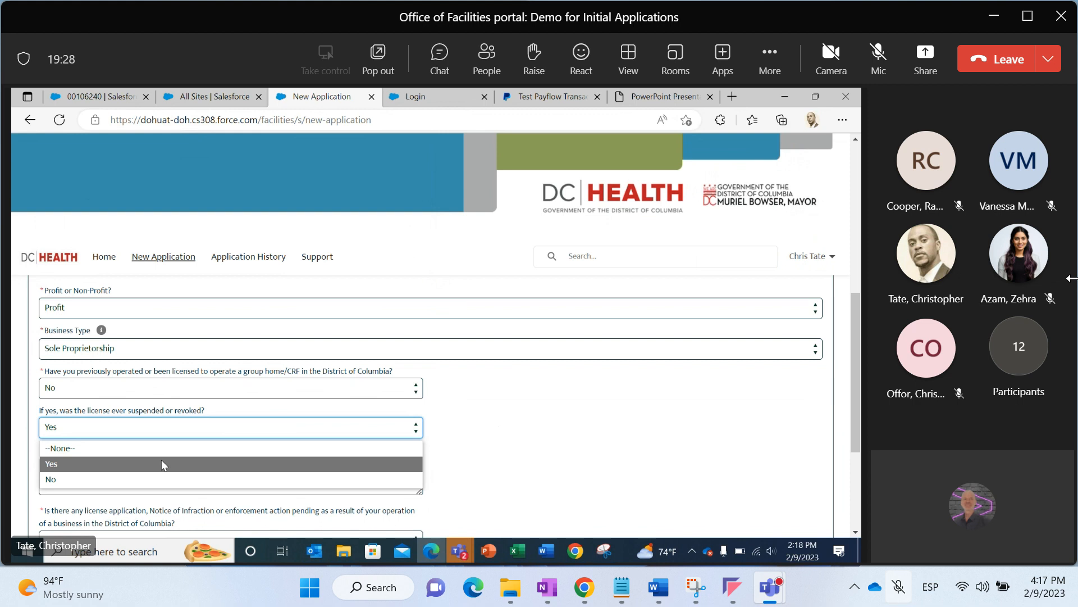
pyautogui.click(158, 479)
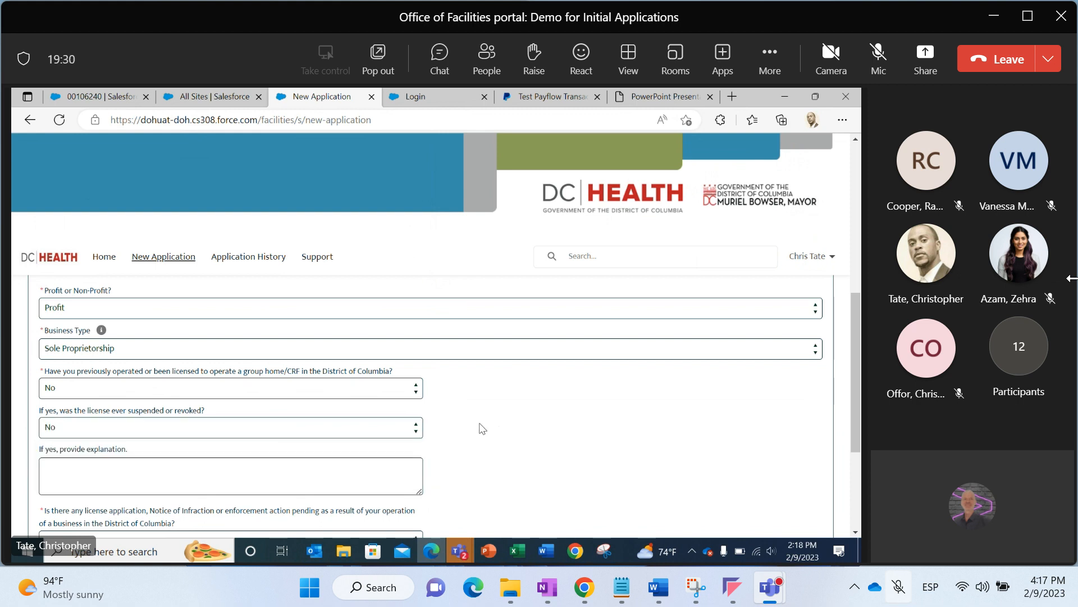
# Answer No to whether any license application, infraction notice or enforcement action is pending in DC
pyautogui.scroll(-3, 481, 428)
pyautogui.scroll(-1, 481, 429)
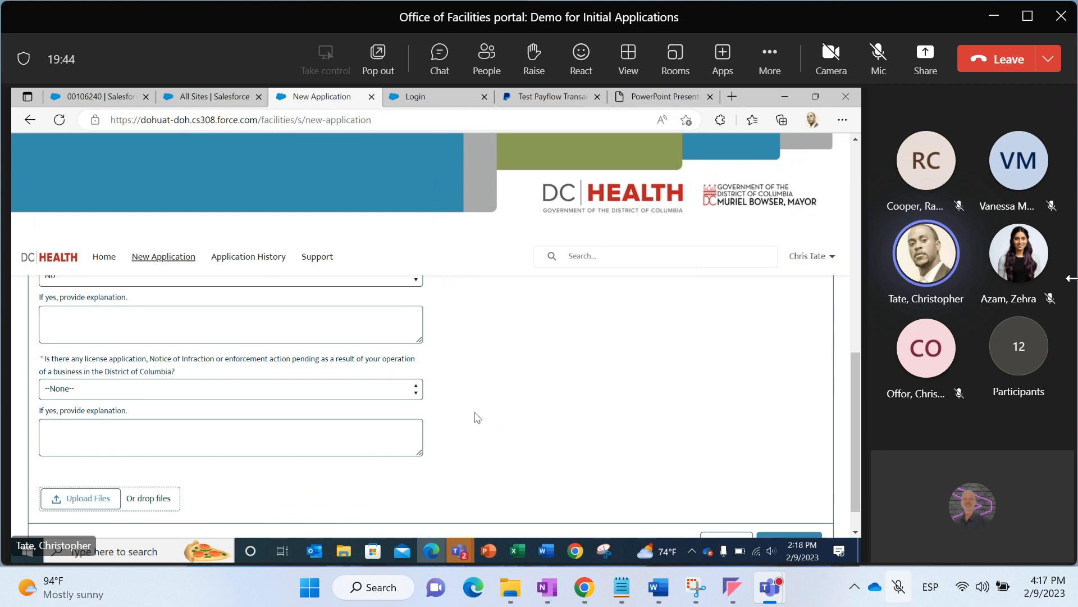
pyautogui.click(300, 393)
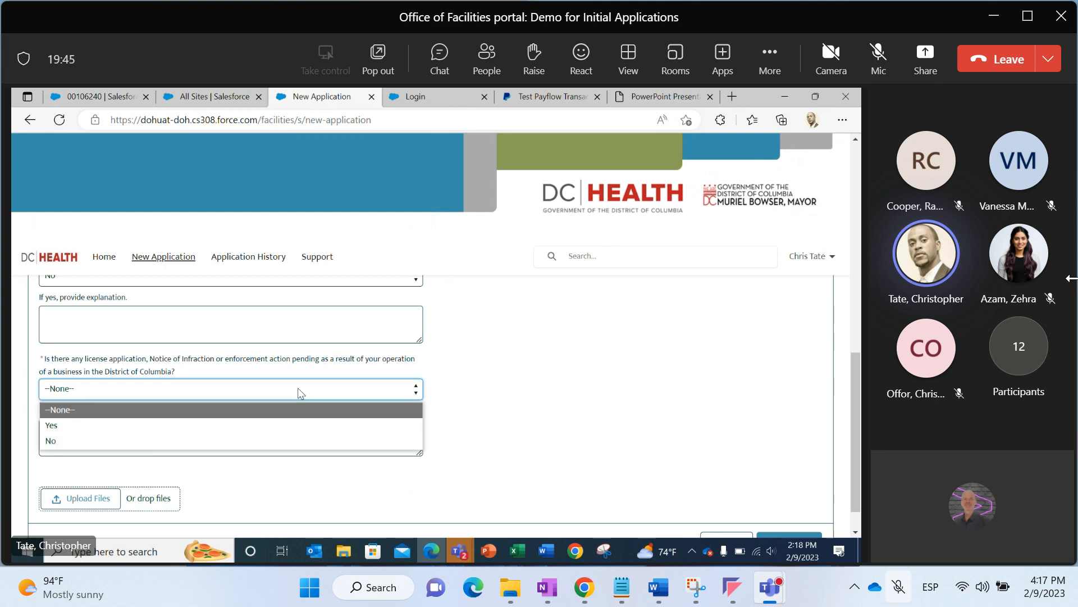
pyautogui.click(256, 440)
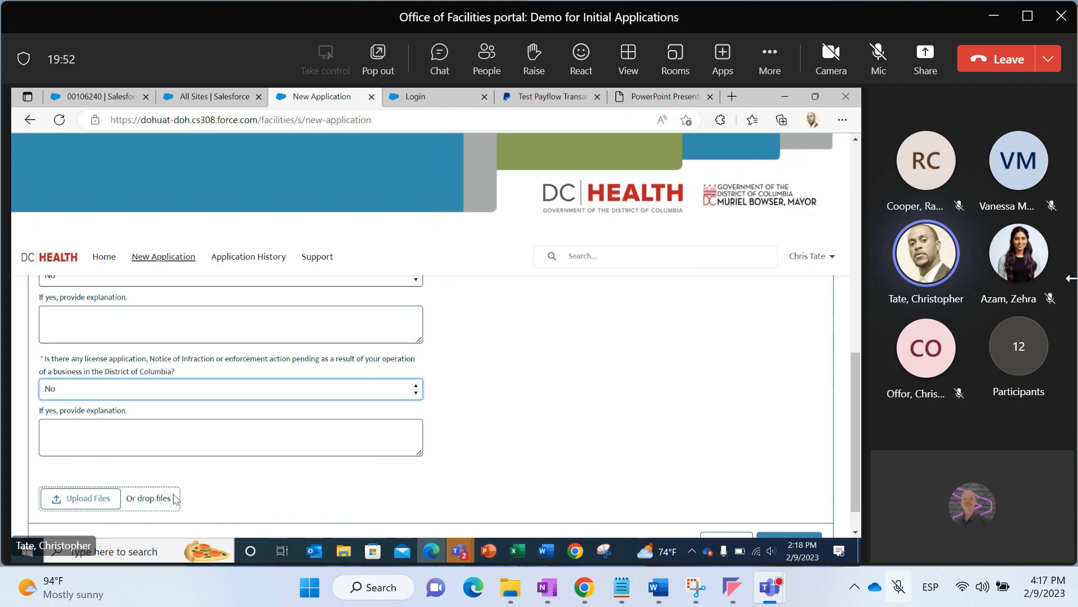
# Save the business information section and advance to the next page
pyautogui.click(297, 477)
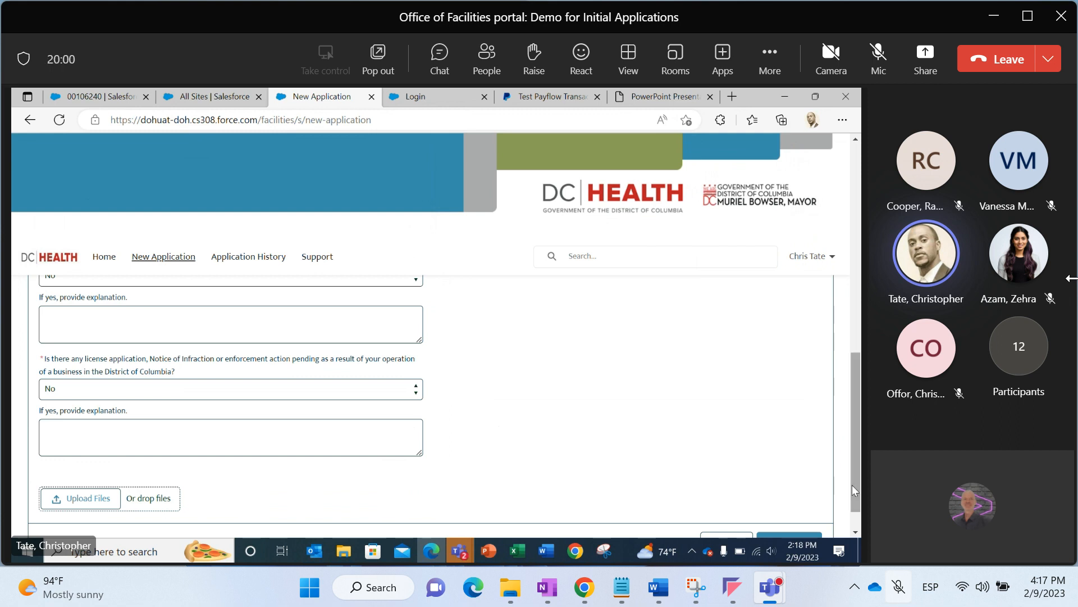
pyautogui.moveTo(852, 484); pyautogui.dragTo(841, 527)
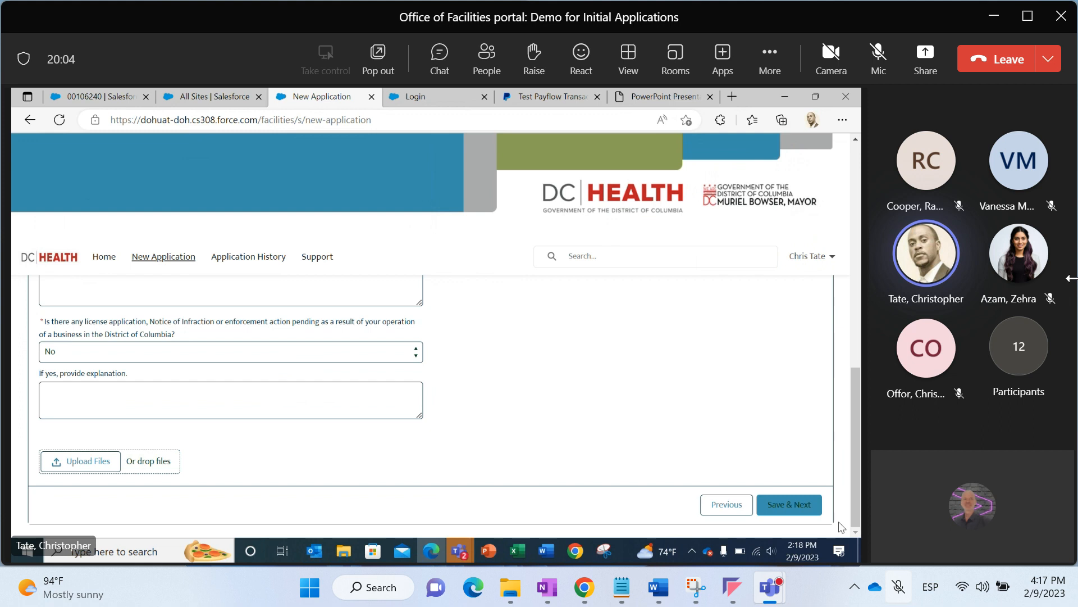
pyautogui.click(797, 507)
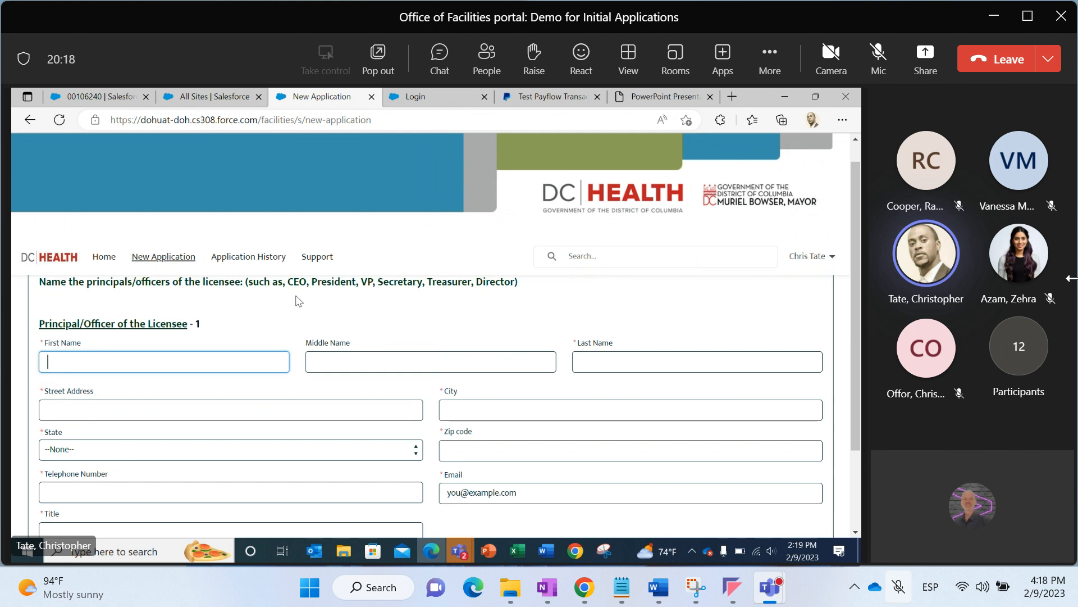
# Enter the first principal/officer's first name and last name
pyautogui.click(245, 353)
pyautogui.write('John')
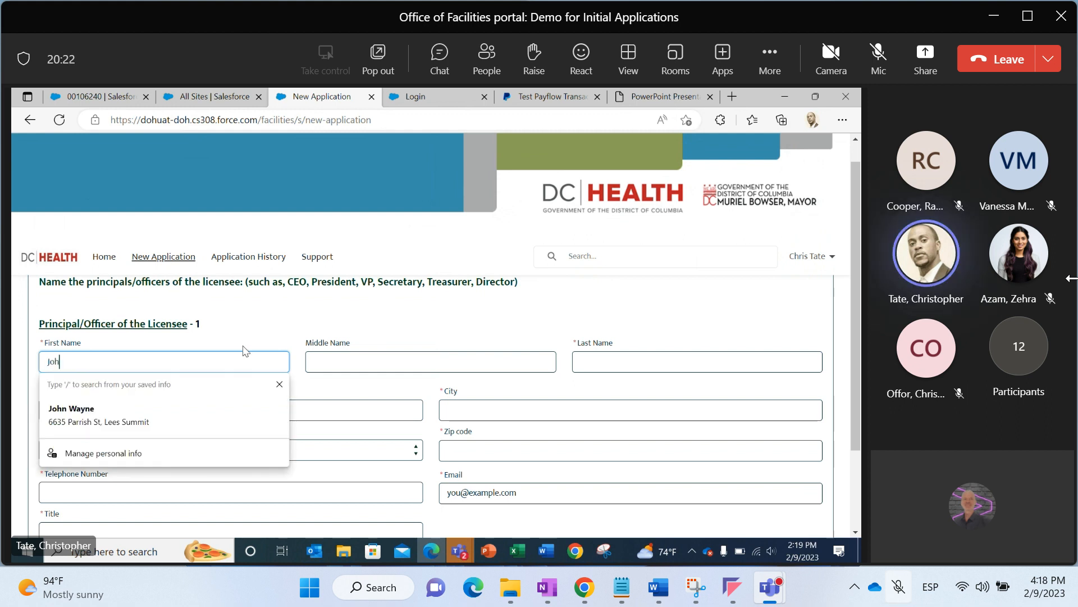
pyautogui.click(661, 362)
pyautogui.write('QY')
pyautogui.press('BackSpace')
pyautogui.press('BackSpace')
pyautogui.write('Y')
pyautogui.press('BackSpace')
pyautogui.press('BackSpace')
pyautogui.press('BackSpace')
pyautogui.write('Wayne')
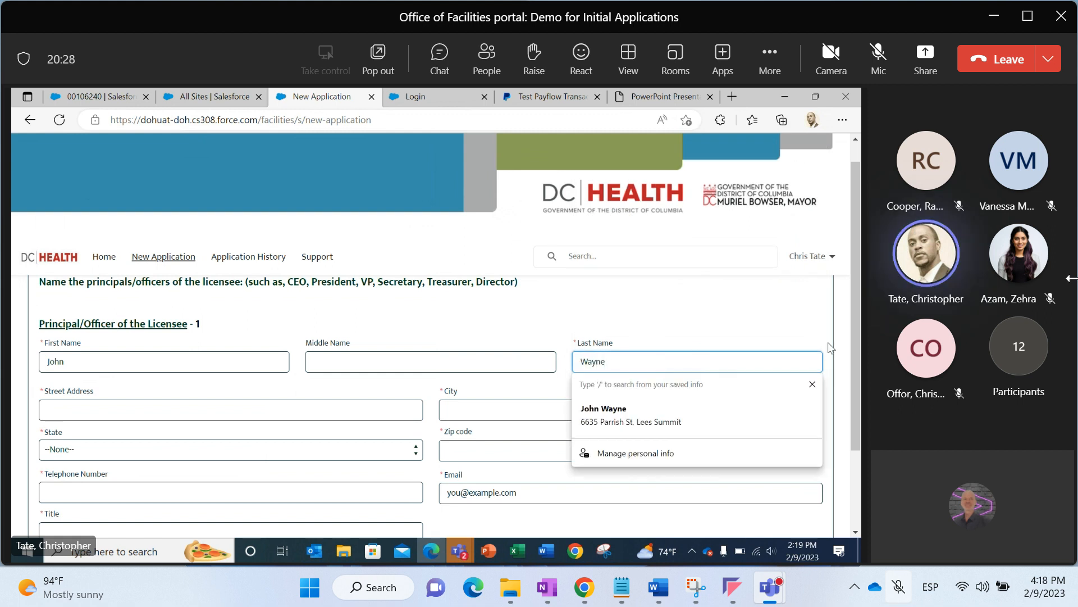
# Enter the first principal/officer's street address
pyautogui.moveTo(851, 359); pyautogui.dragTo(849, 386)
pyautogui.click(351, 369)
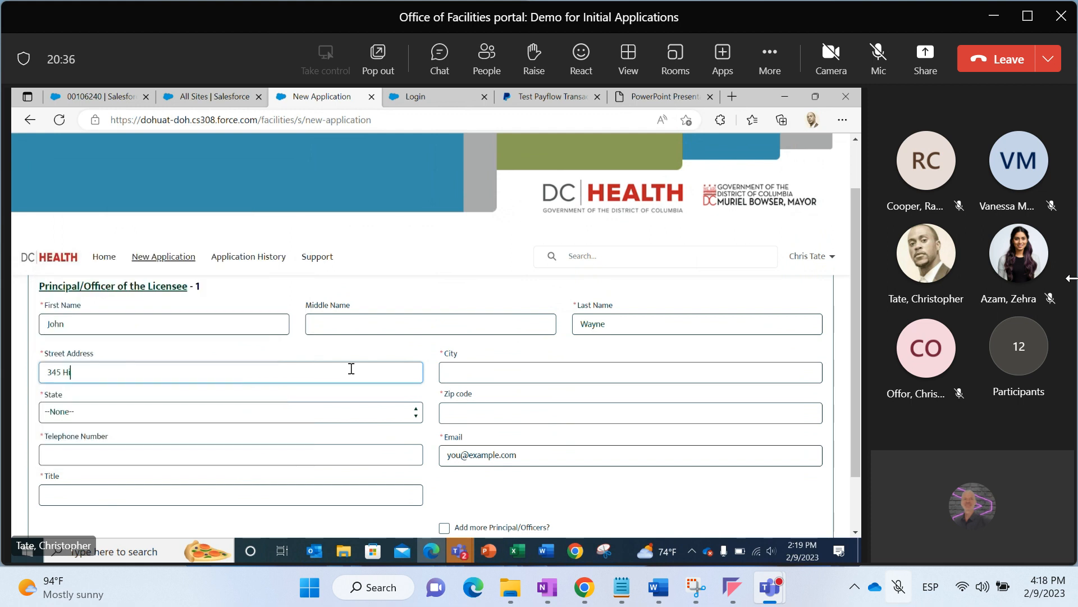
# Enter the first principal/officer's city
pyautogui.click(446, 373)
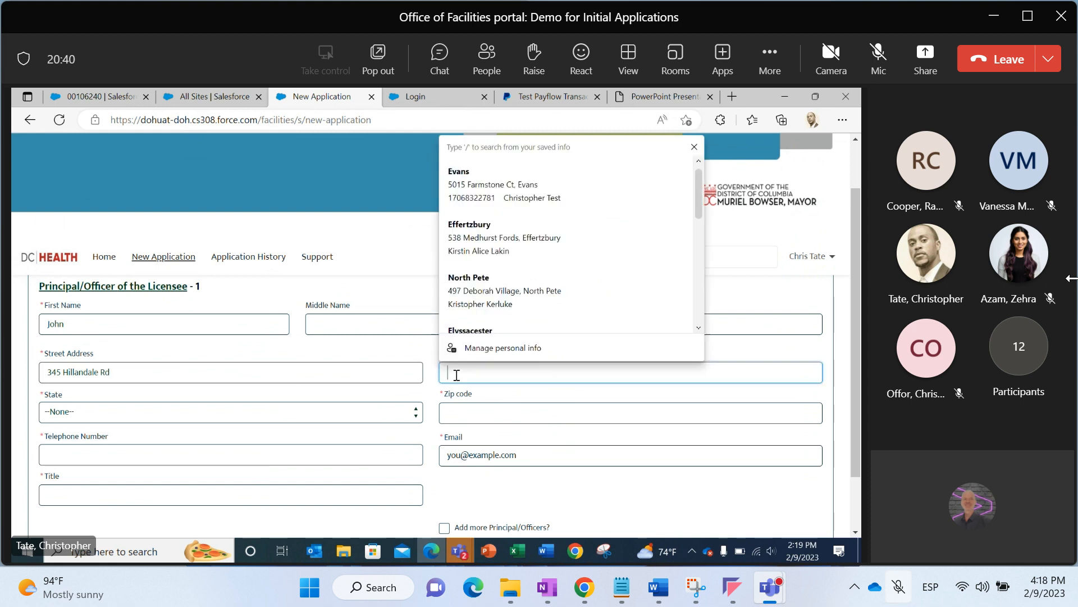
pyautogui.write('Greenville')
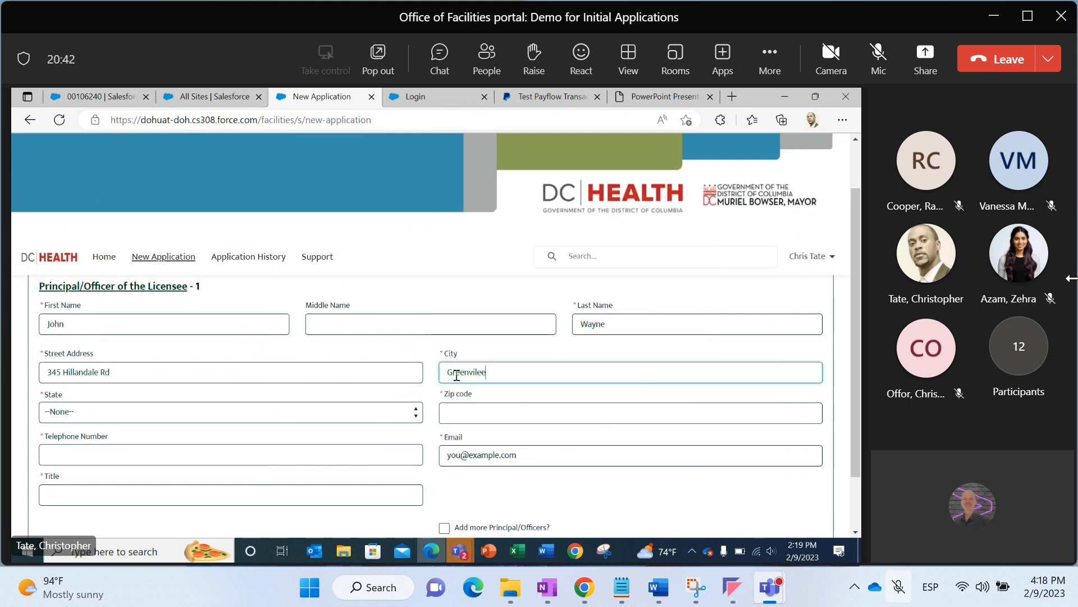
# Select the first principal/officer's state and enter the zip code
pyautogui.click(385, 417)
pyautogui.click(387, 421)
pyautogui.click(457, 414)
pyautogui.write('29809')
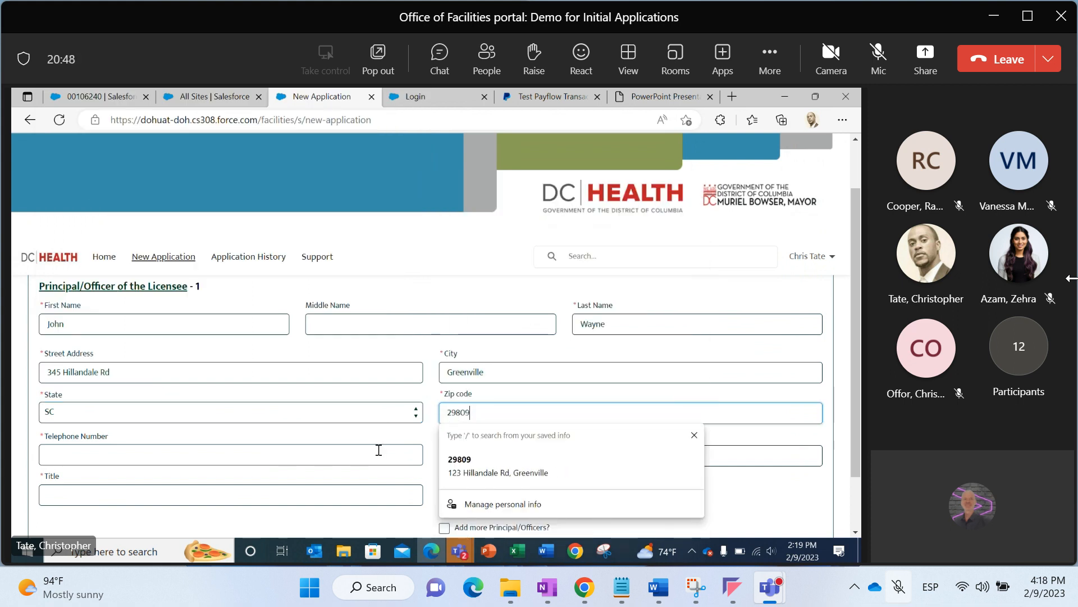
# Enter the first principal/officer's telephone number
pyautogui.click(379, 450)
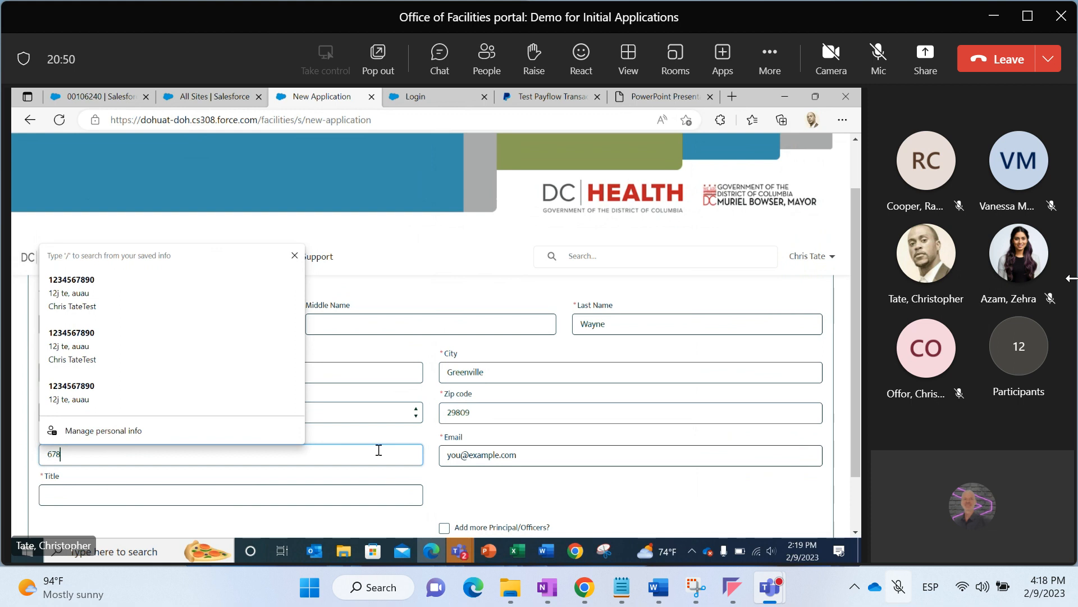
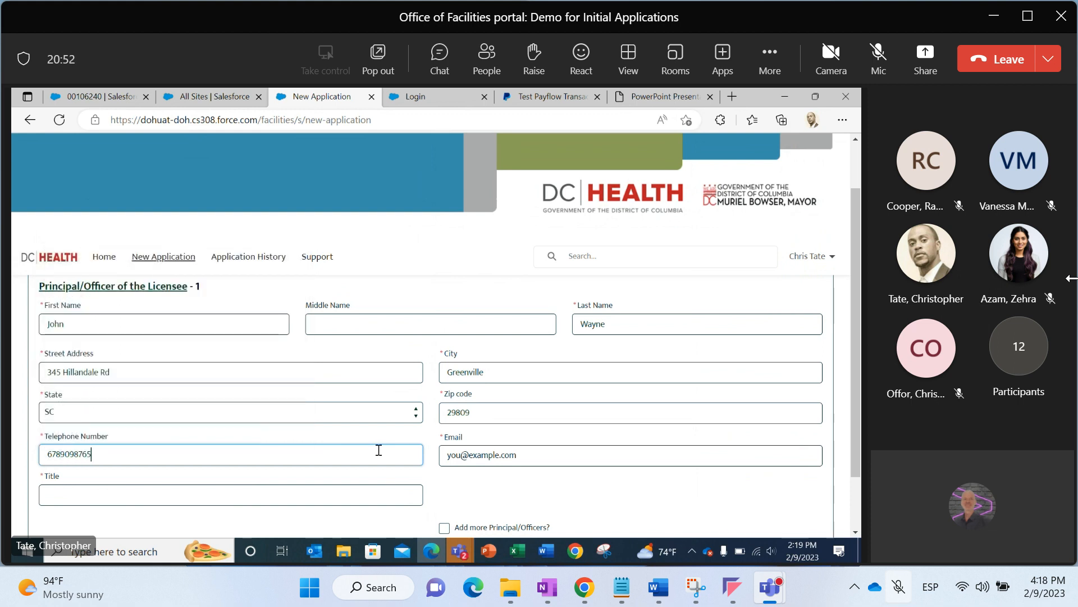
# Enter the first principal/officer's e-mail address and set the title to Director
pyautogui.click(508, 460)
pyautogui.click(371, 486)
pyautogui.write('Director')
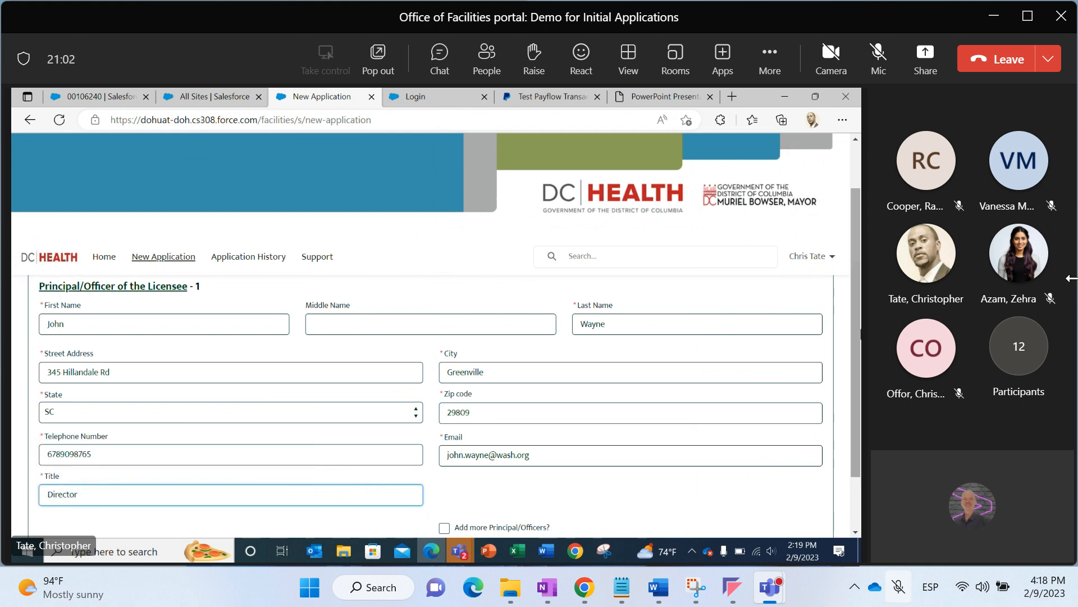
# Tick the option to add more principals/officers and save to open a second principal entry
pyautogui.moveTo(854, 345); pyautogui.dragTo(855, 419)
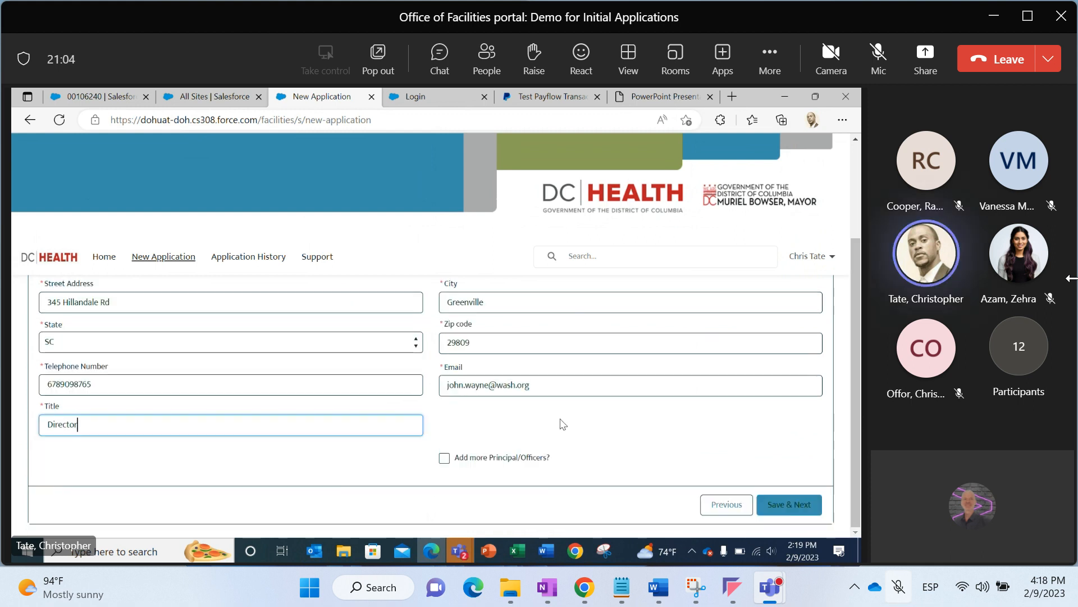
pyautogui.click(445, 457)
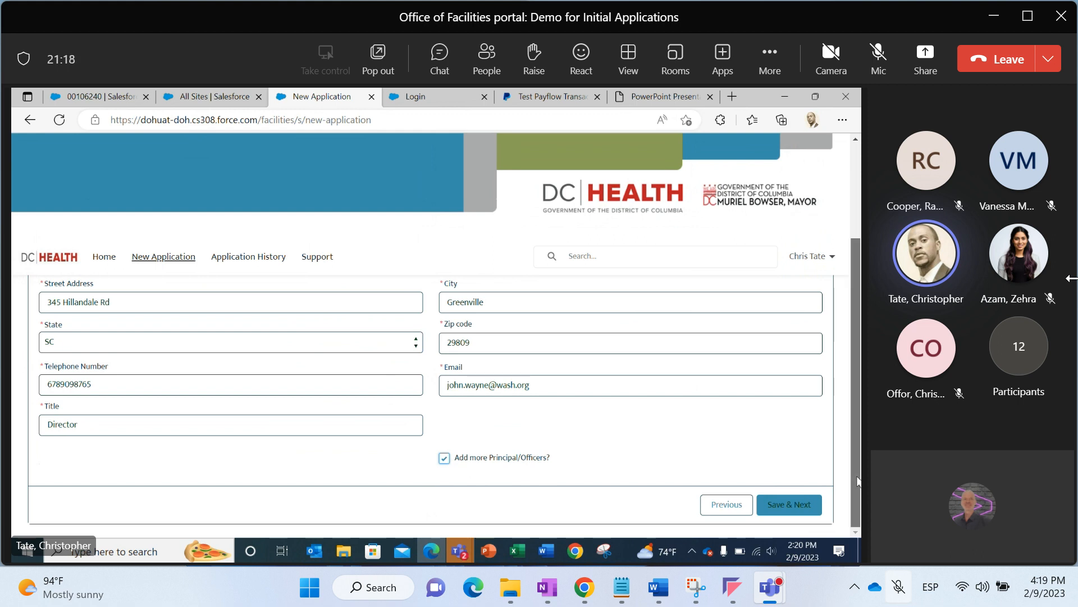
pyautogui.scroll(3, 858, 482)
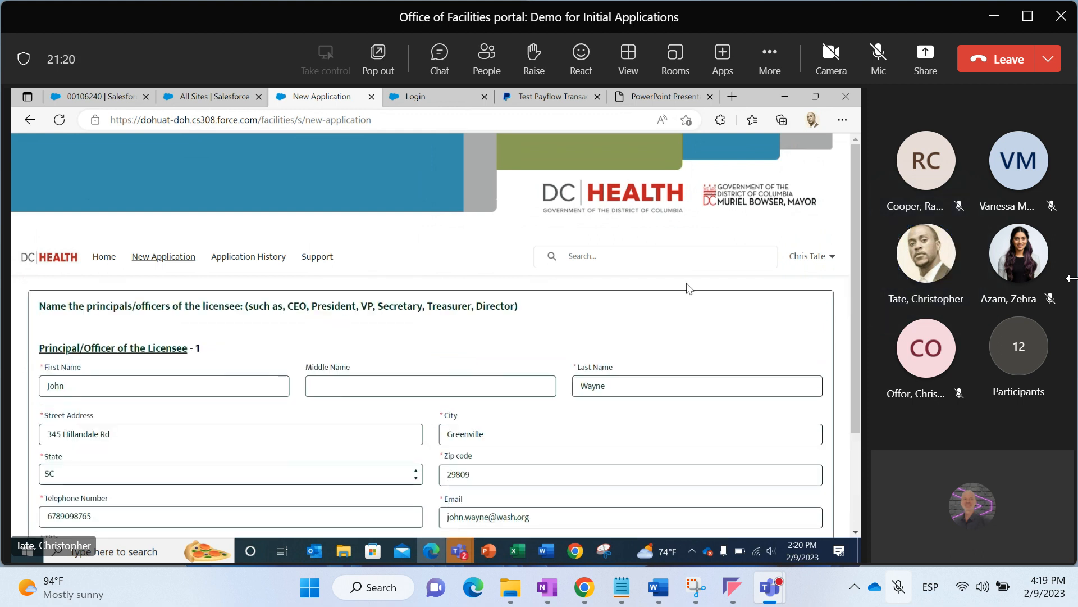
pyautogui.doubleClick(198, 346)
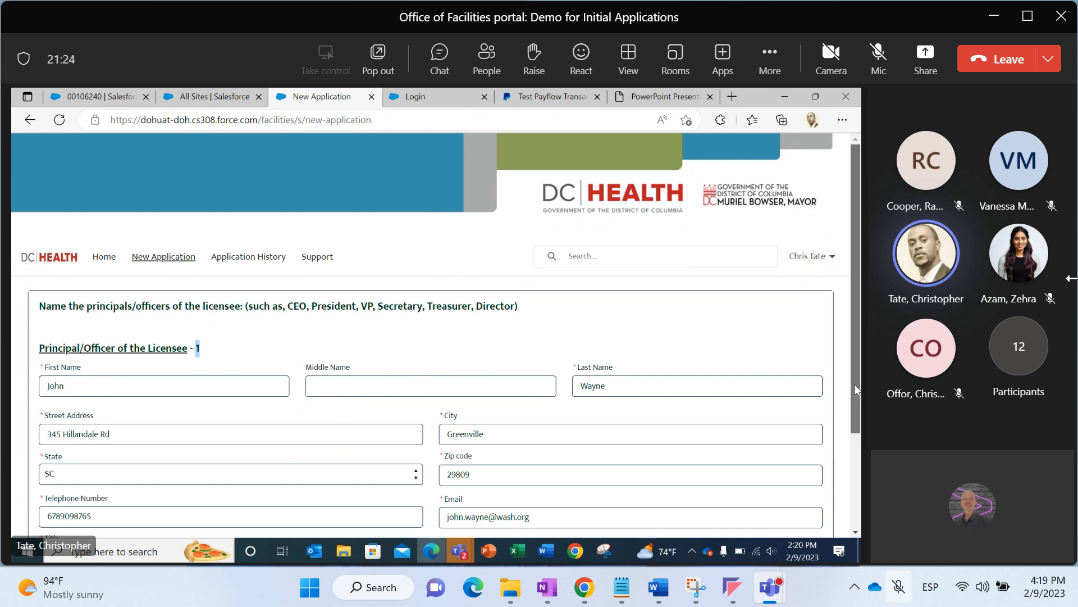
pyautogui.scroll(-3, 854, 390)
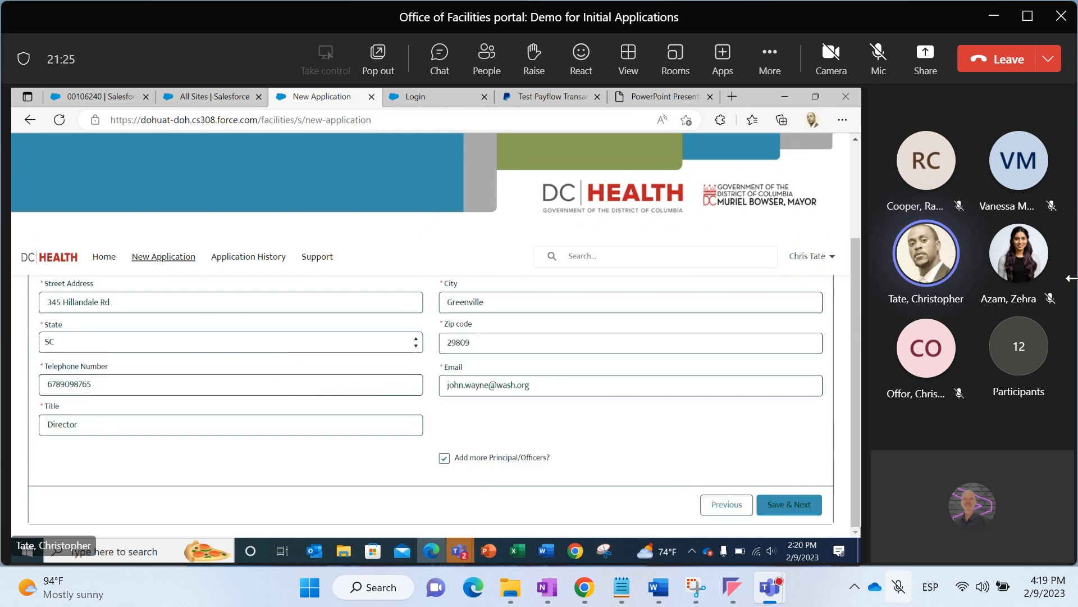
pyautogui.click(771, 508)
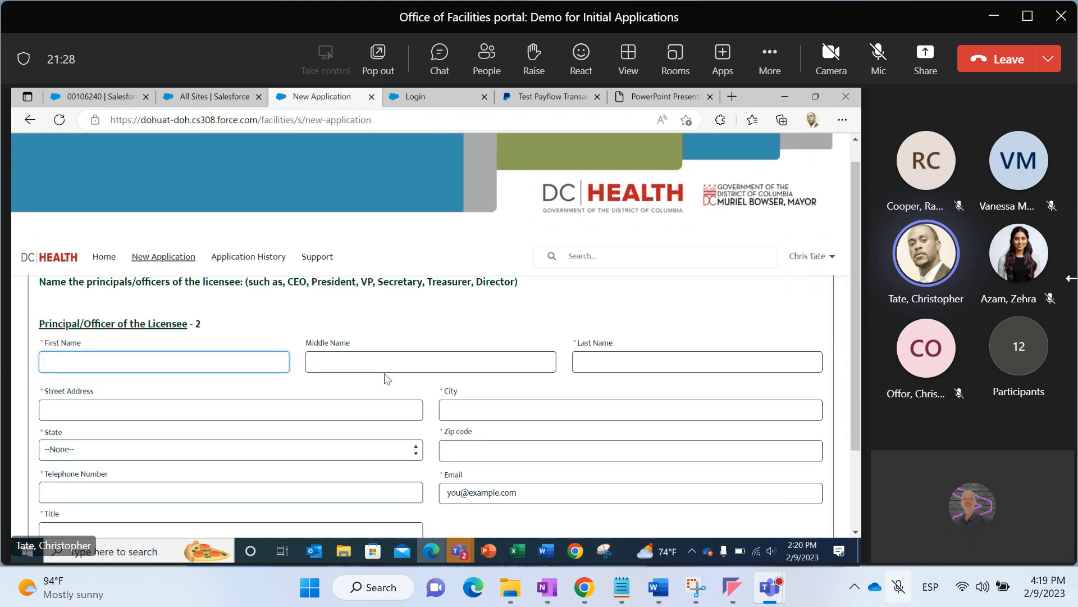
# Enter the second principal/officer's first name and last name
pyautogui.doubleClick(198, 324)
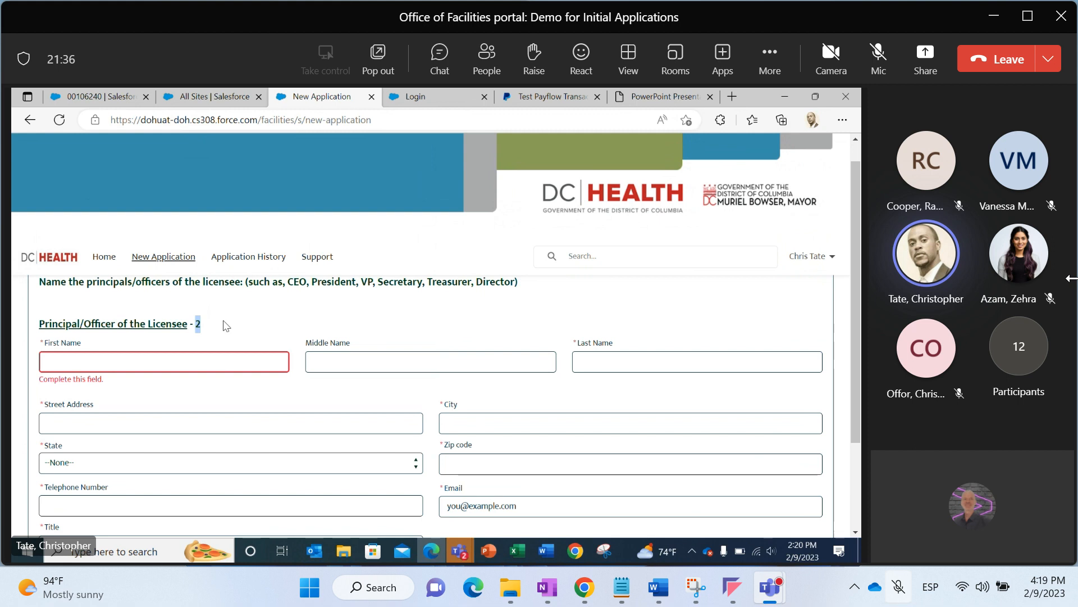
pyautogui.click(200, 361)
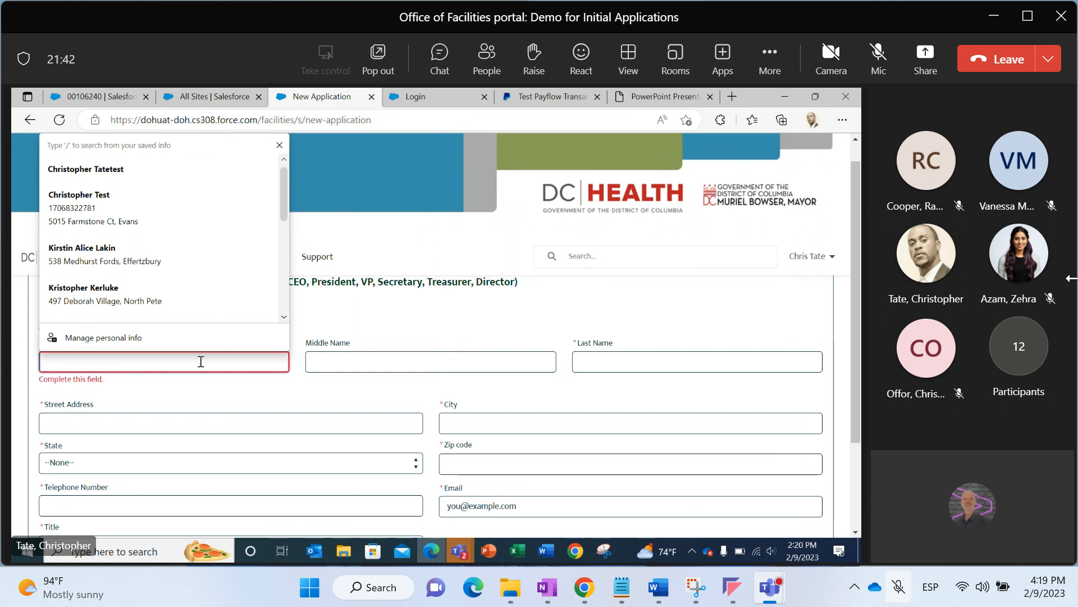
pyautogui.write('Larry')
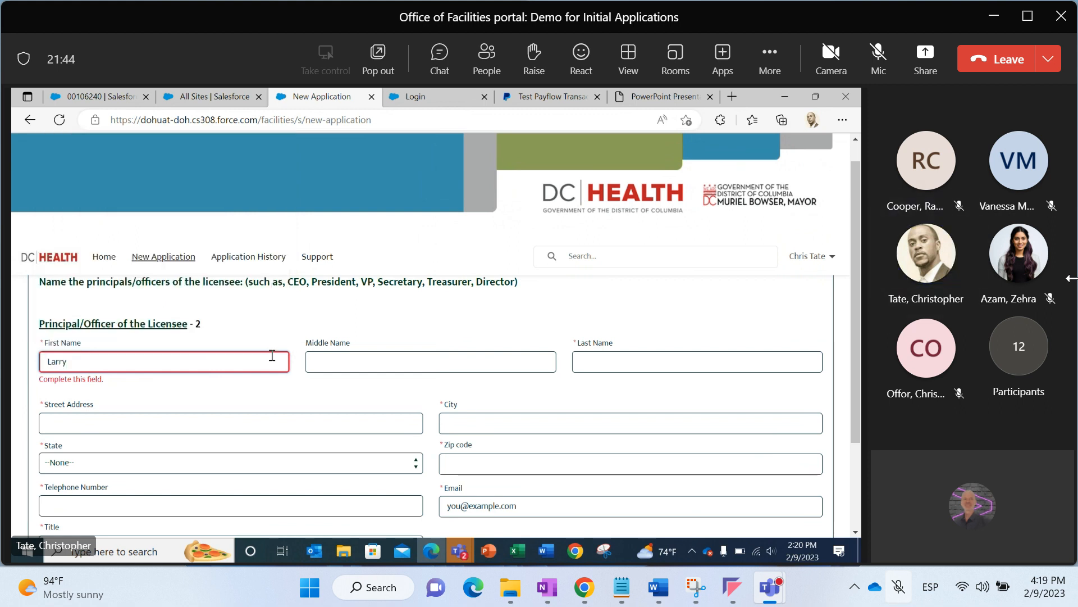
pyautogui.click(674, 359)
pyautogui.write('Bird')
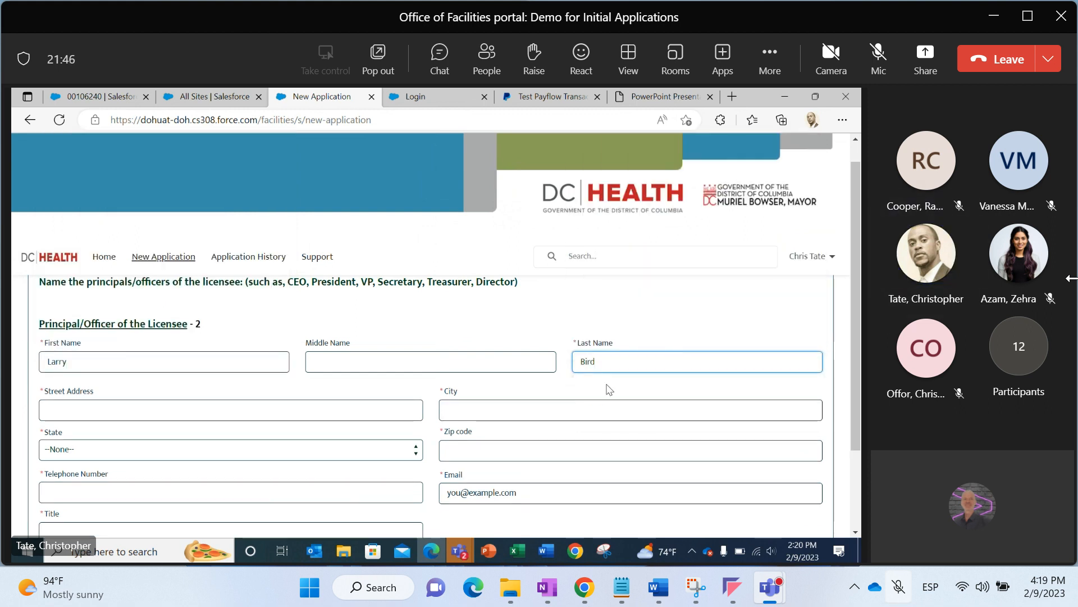
# Enter the second principal/officer's street address and city, and set the state to MA
pyautogui.click(386, 407)
pyautogui.write('123')
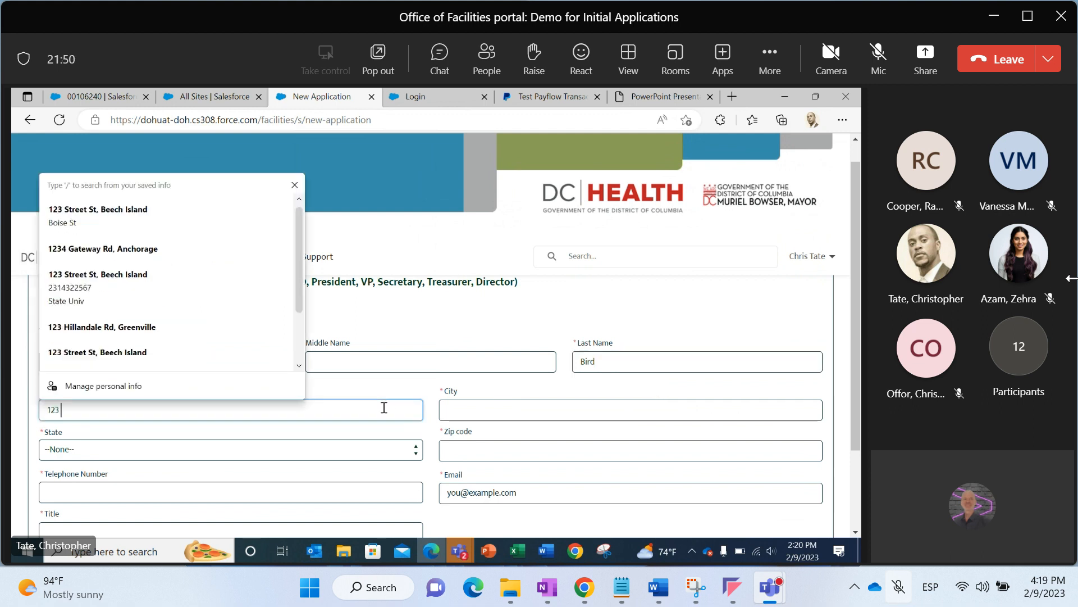
pyautogui.write(' Celti')
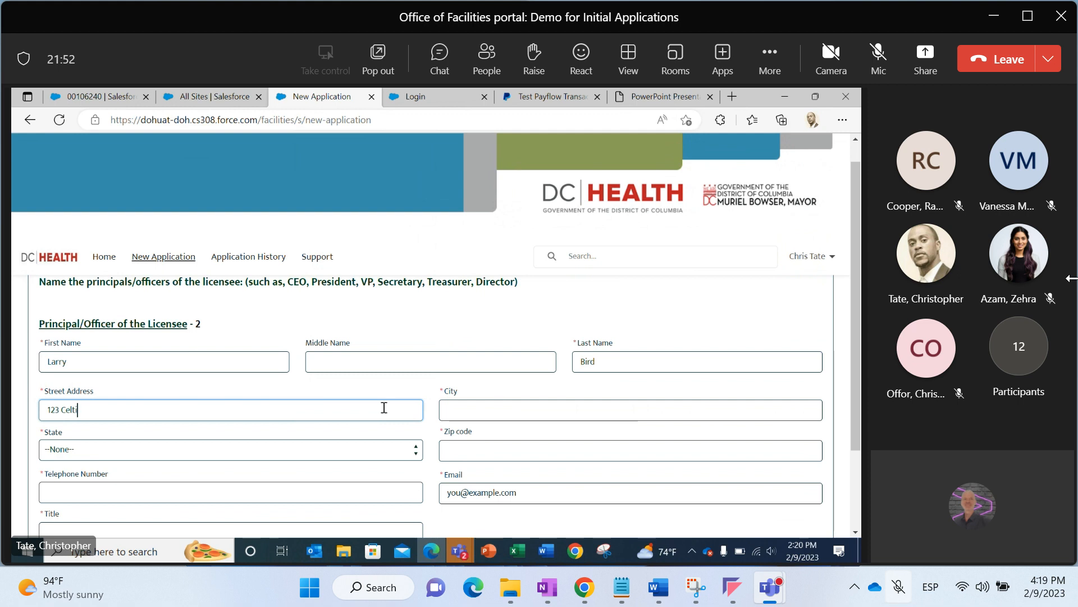
pyautogui.write('cs Way')
pyautogui.click(451, 409)
pyautogui.write('Boston')
pyautogui.press('BackSpace')
pyautogui.write('o')
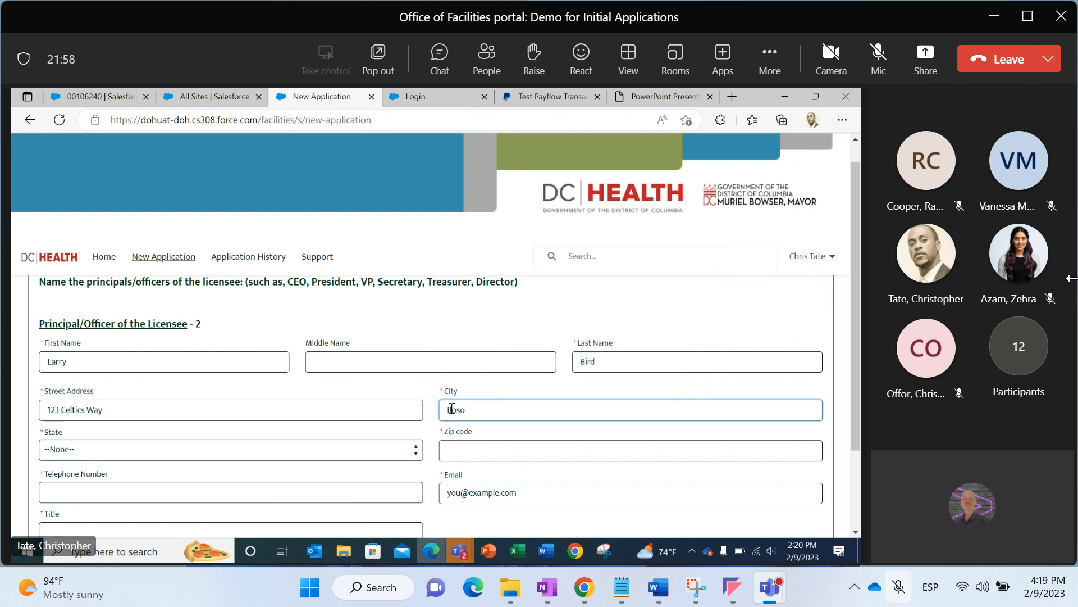
pyautogui.write('tnon')
pyautogui.click(385, 446)
pyautogui.press('m')
pyautogui.press('Return')
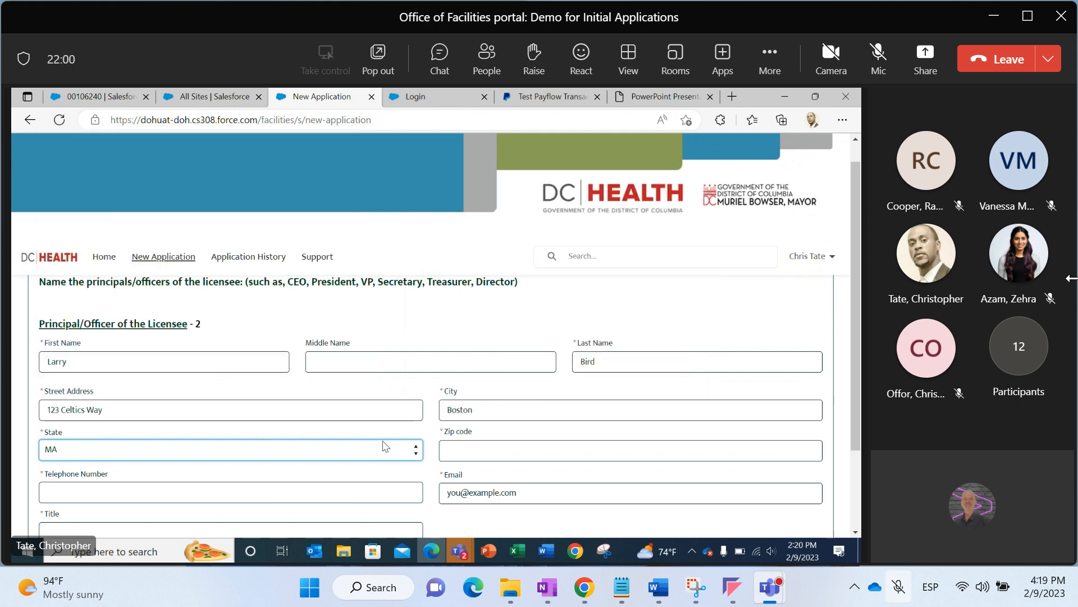
# Enter the second principal/officer's zip code and telephone number, adding dashes to the phone number
pyautogui.click(462, 447)
pyautogui.write('23456')
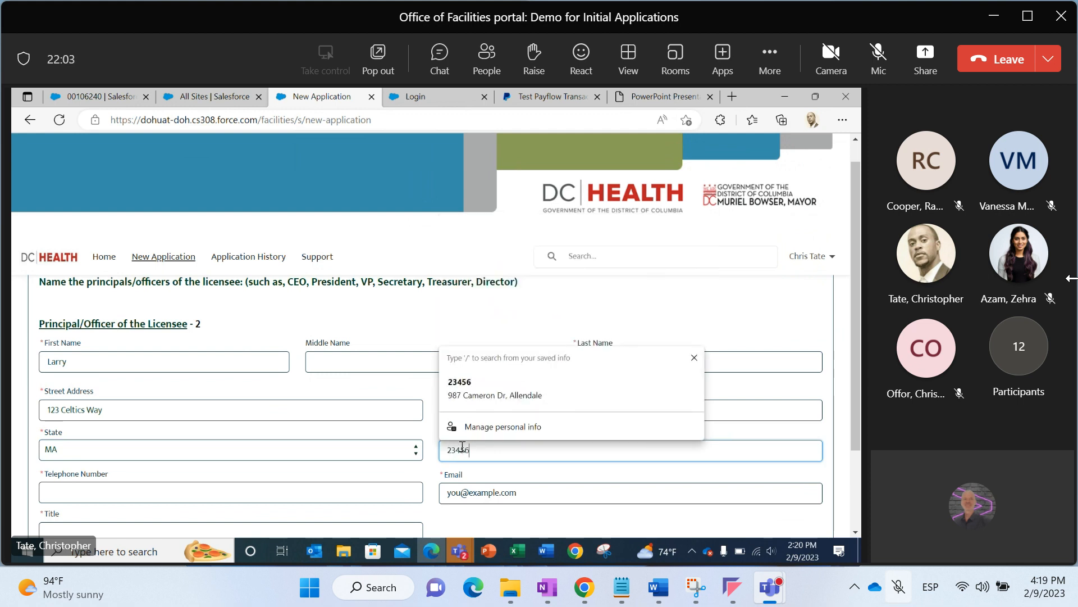
pyautogui.click(402, 493)
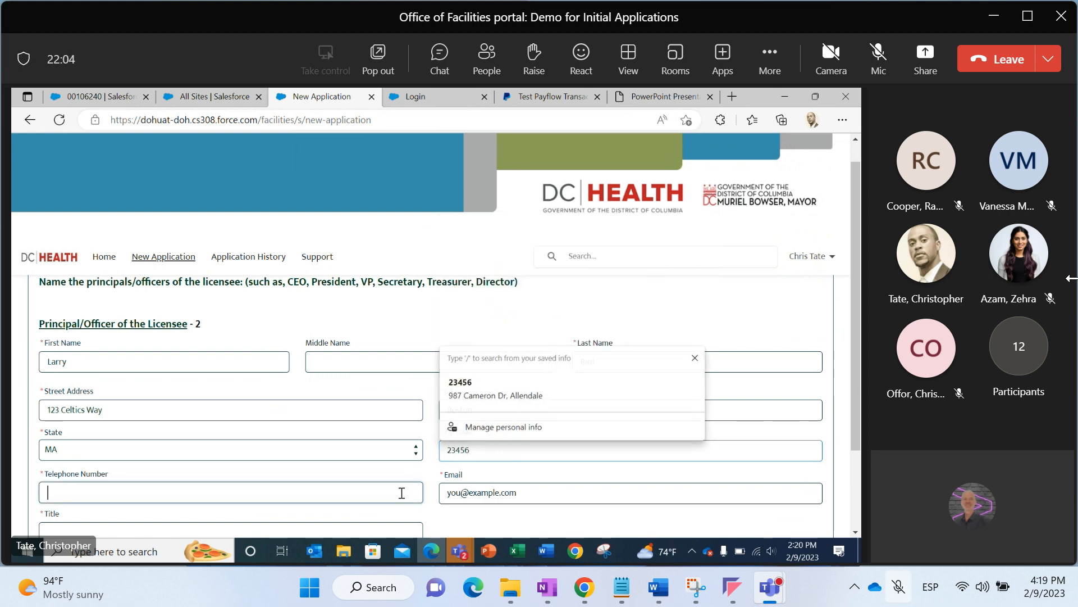
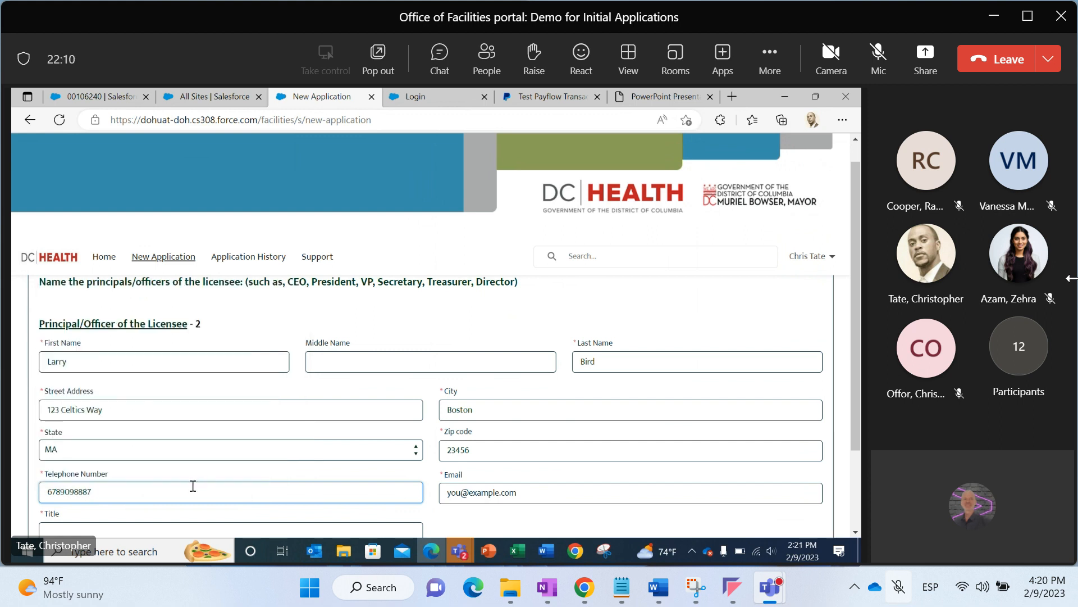
pyautogui.click(60, 495)
pyautogui.write('-')
pyautogui.press('Right')
pyautogui.press('Right')
pyautogui.press('Right')
pyautogui.write('-')
# Enter the second principal/officer's e-mail address and set the title to Dynamic Assurance Liaison
pyautogui.click(442, 493)
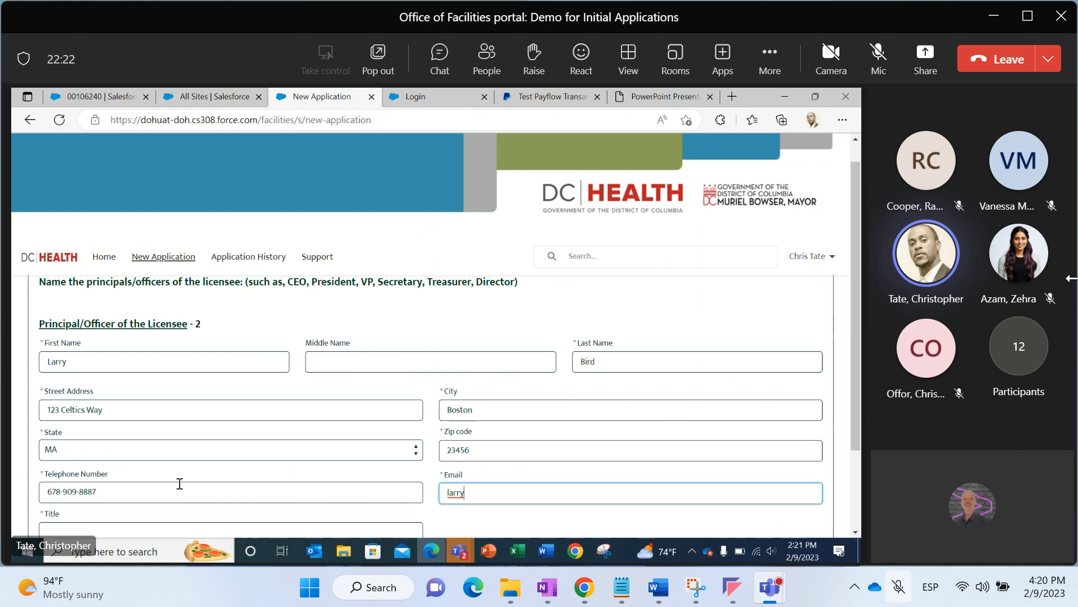
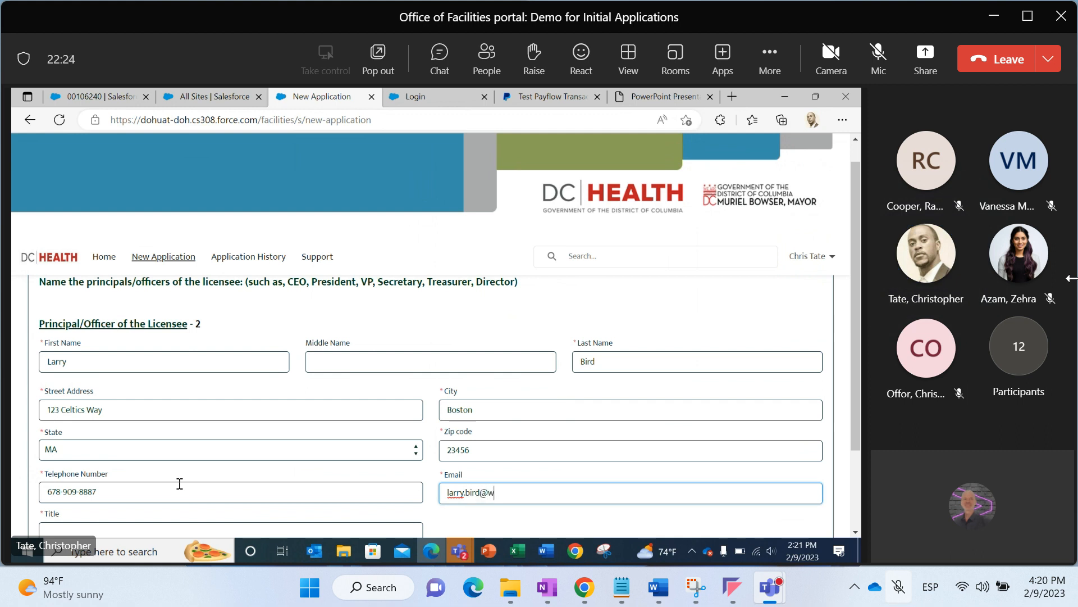
pyautogui.moveTo(857, 406); pyautogui.dragTo(860, 471)
pyautogui.click(355, 433)
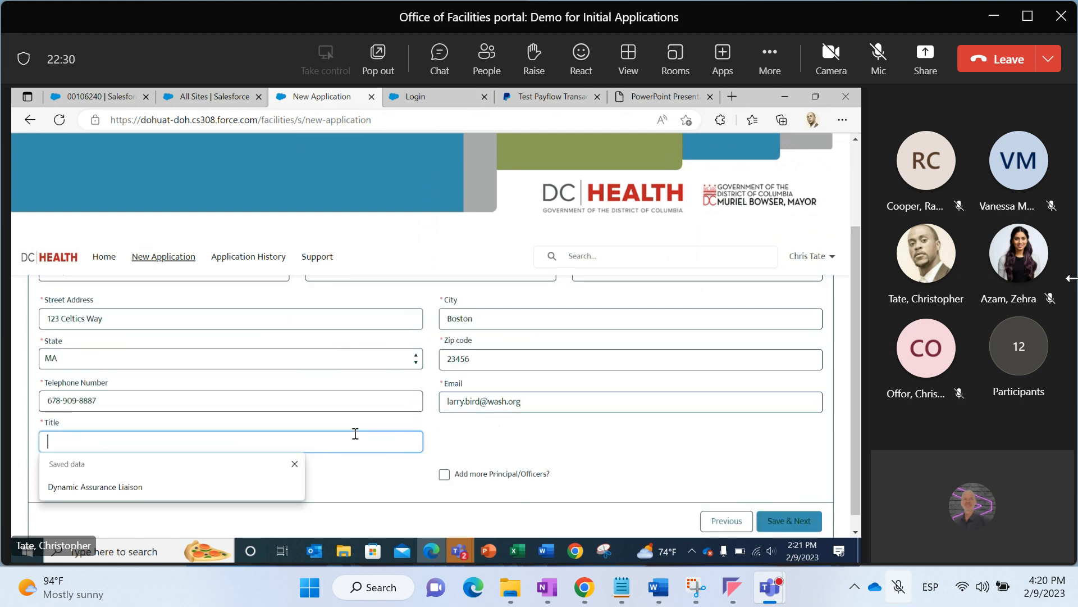
pyautogui.click(112, 487)
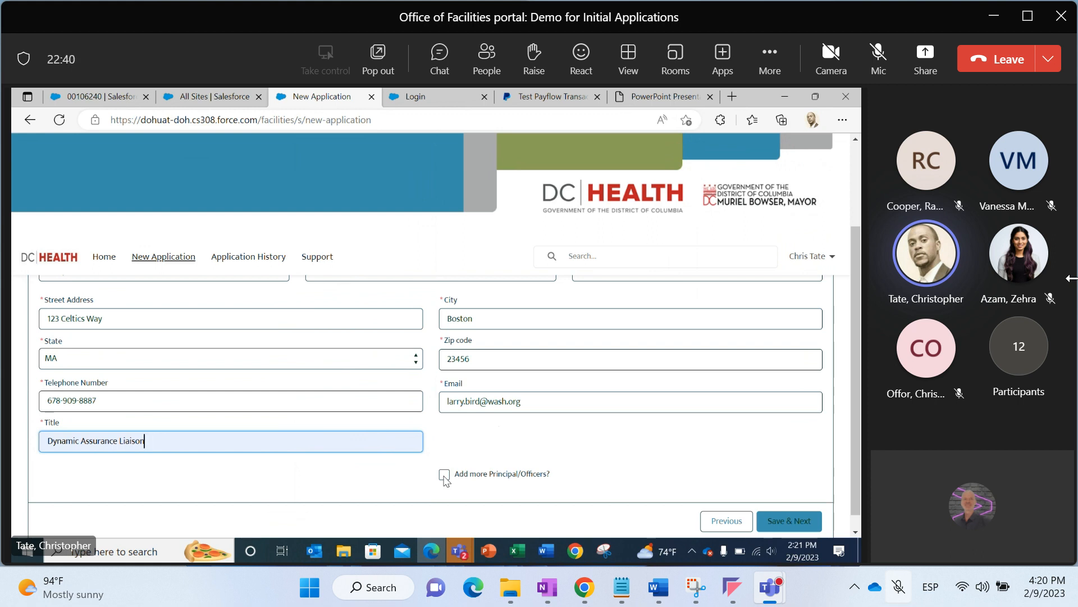
# Save the principal/officer entries and continue to the Facility Staffing page
pyautogui.click(765, 525)
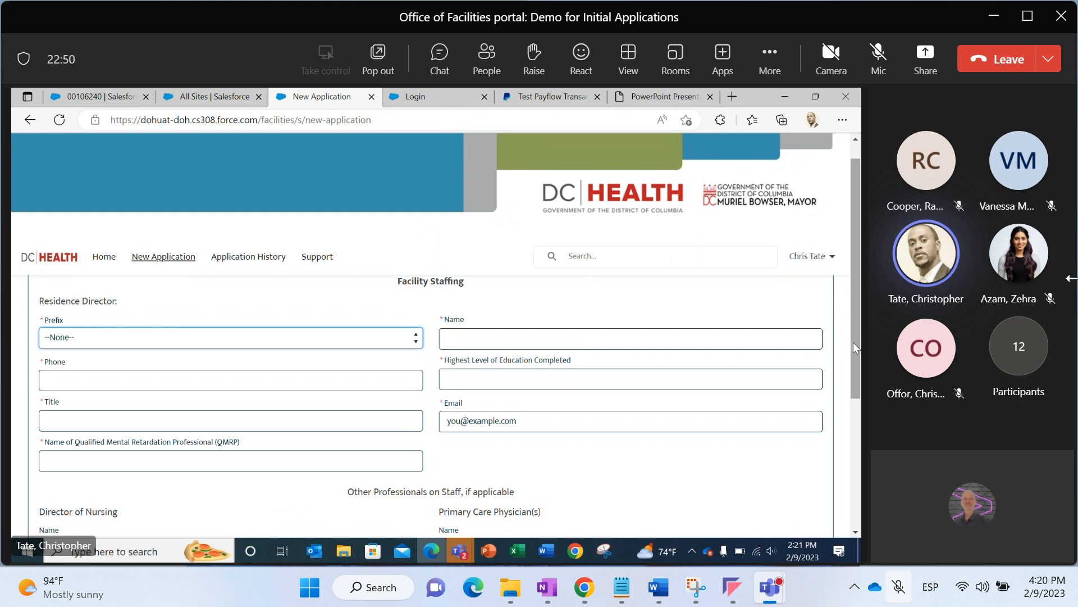
pyautogui.moveTo(854, 342); pyautogui.dragTo(853, 335)
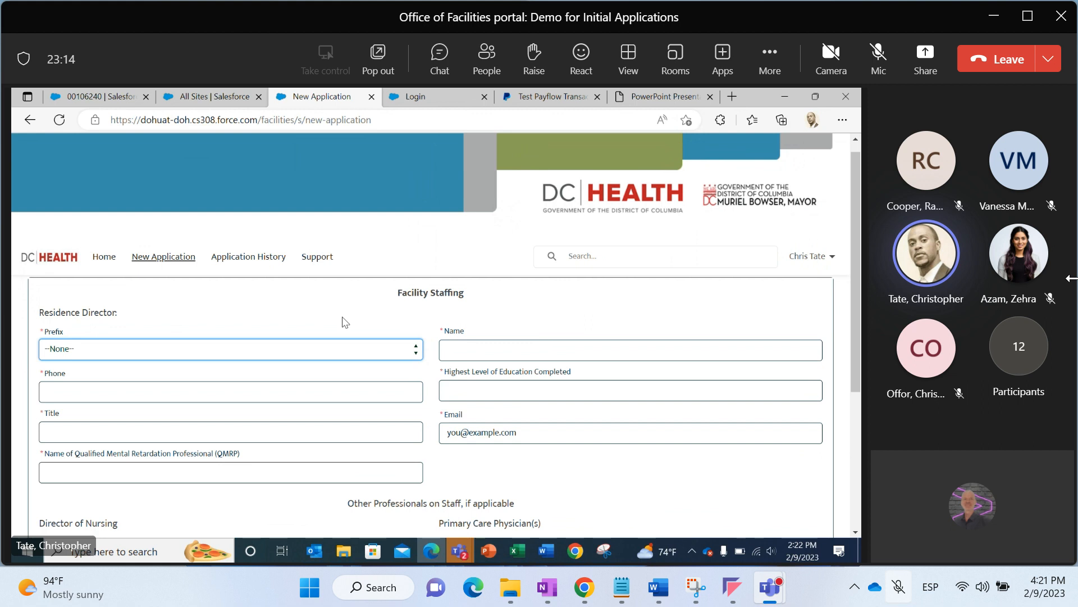
pyautogui.moveTo(855, 279); pyautogui.dragTo(860, 402)
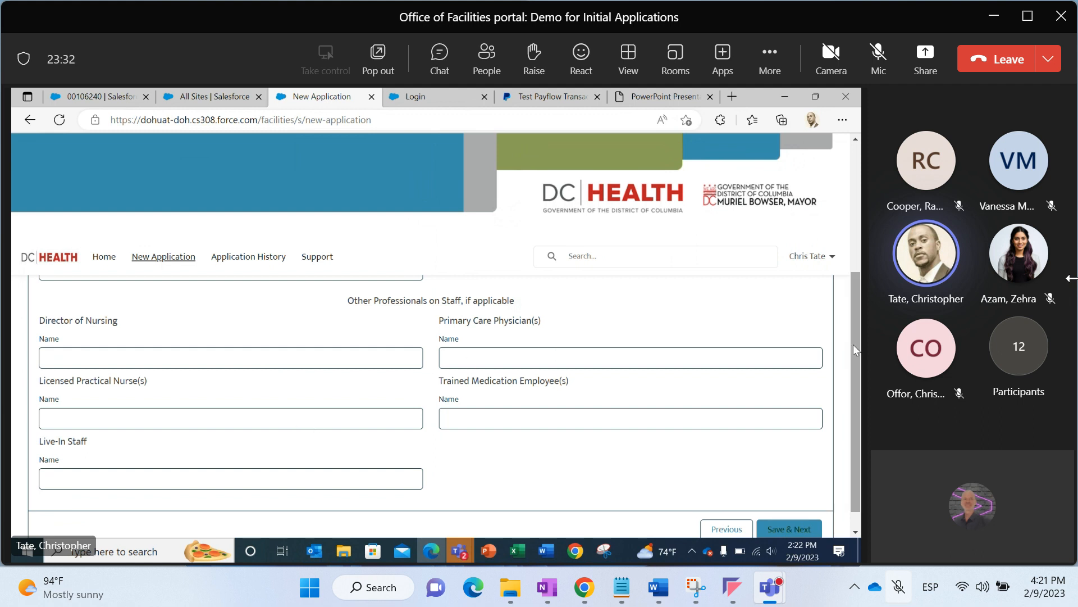
pyautogui.moveTo(854, 344); pyautogui.dragTo(855, 214)
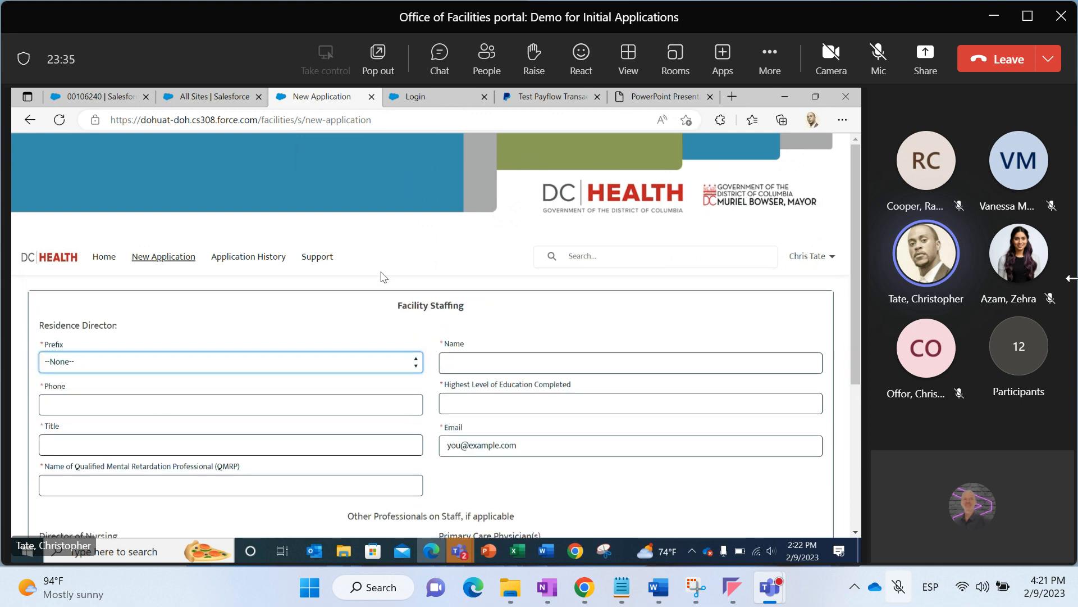
# Set the Residence Director's prefix to Mr
pyautogui.click(216, 362)
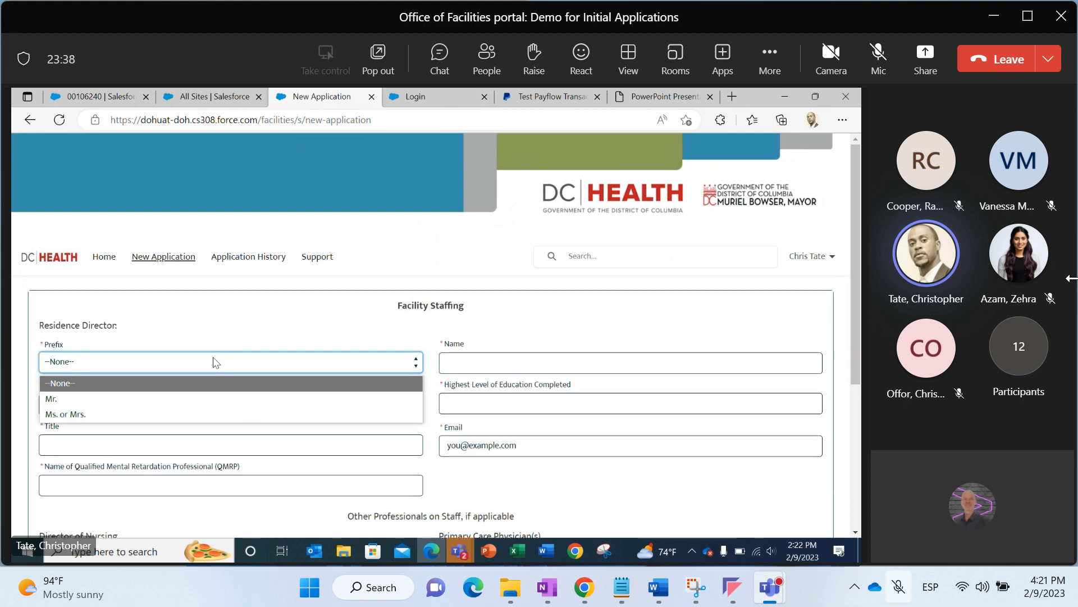
pyautogui.click(201, 395)
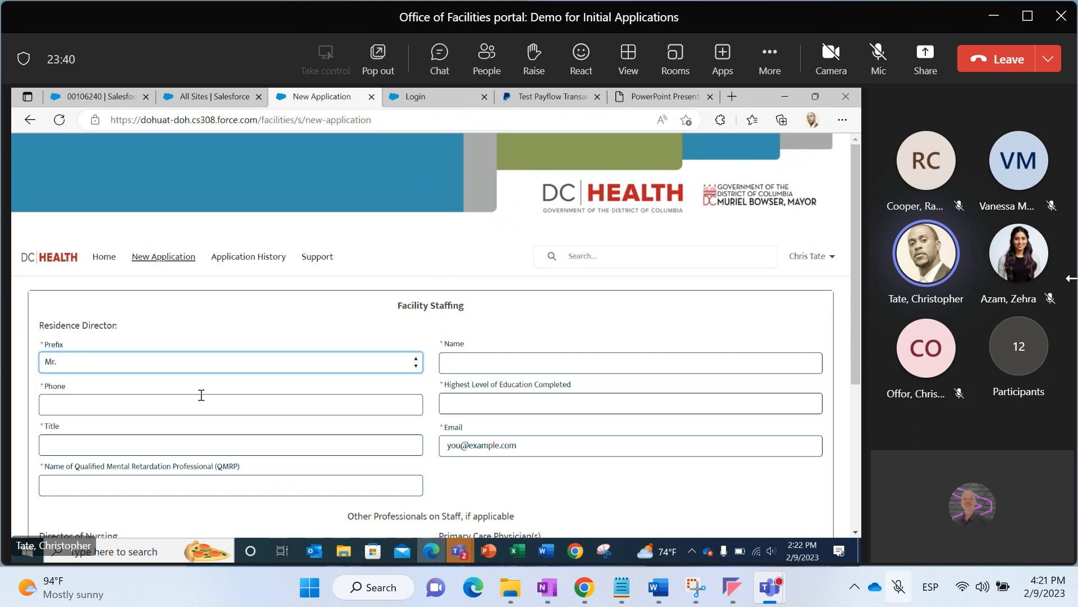
pyautogui.click(226, 361)
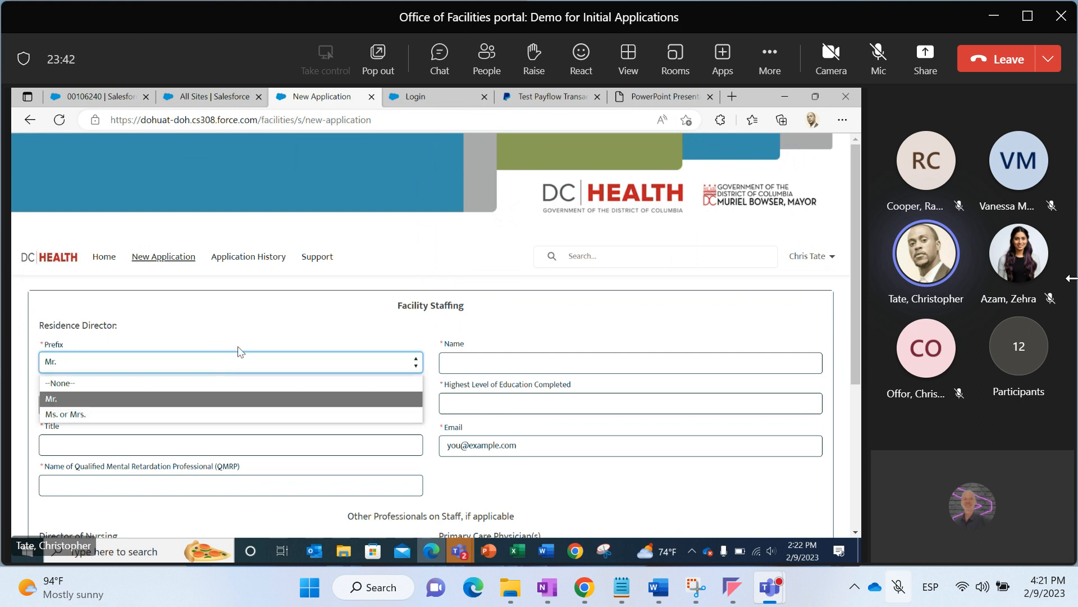
pyautogui.click(337, 329)
# Enter the Residence Director's full name
pyautogui.click(459, 360)
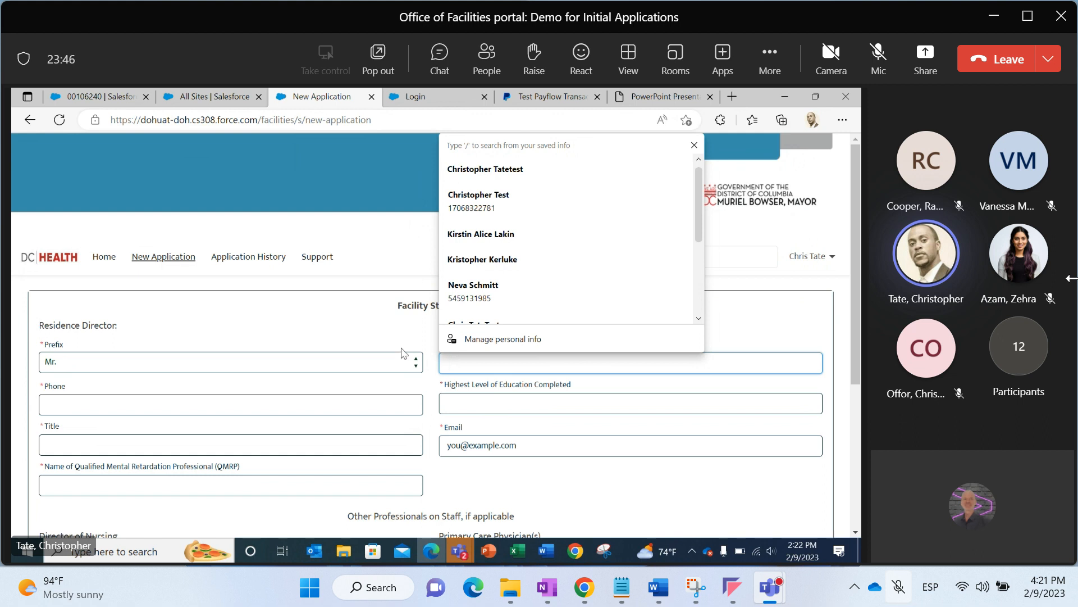
pyautogui.click(438, 385)
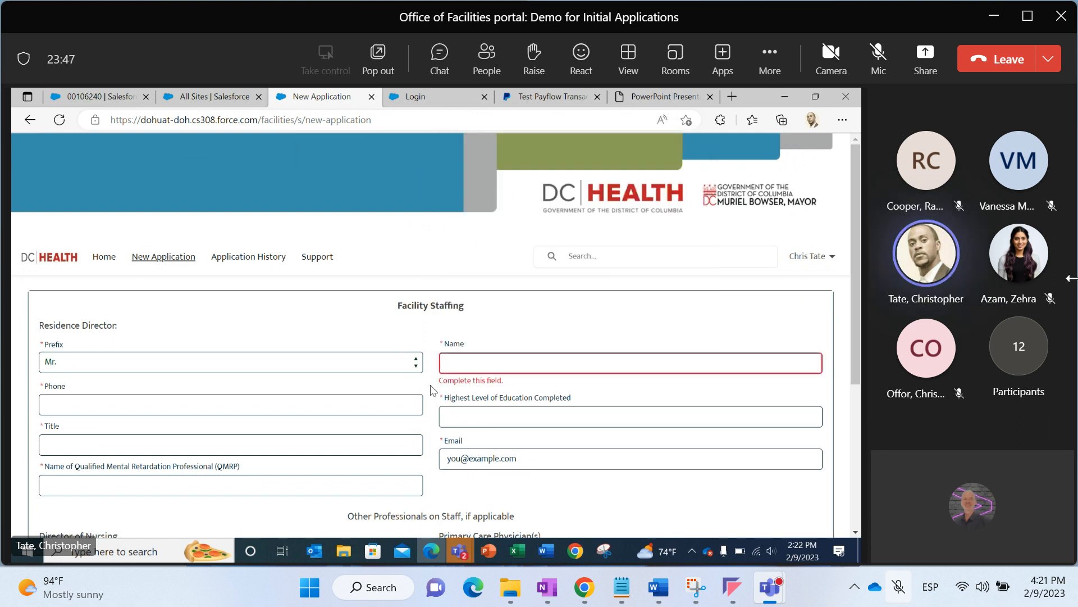
pyautogui.click(457, 365)
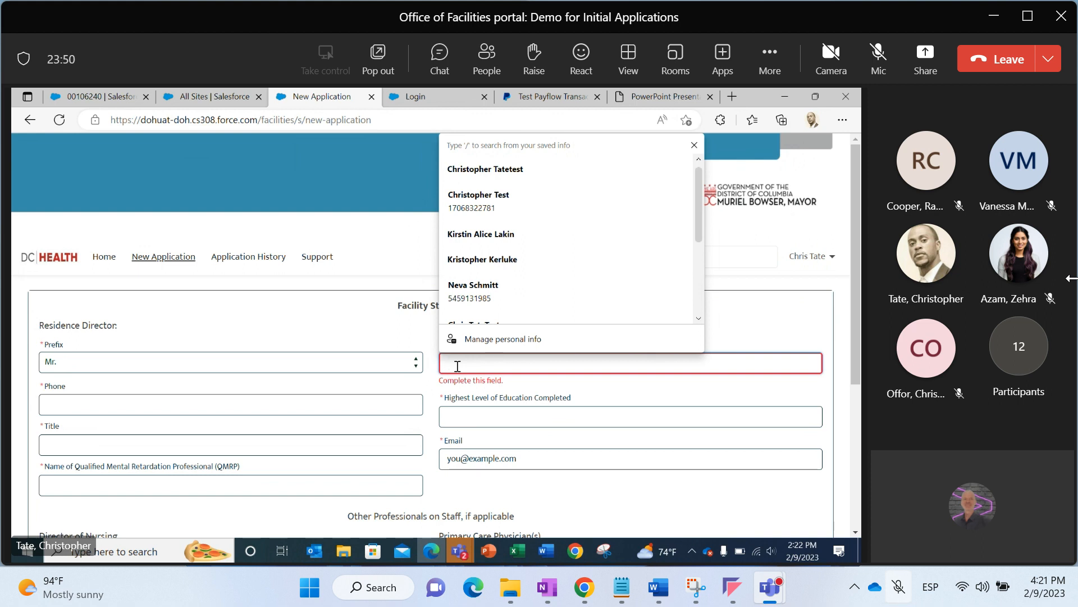
pyautogui.write('Mike Jordaon')
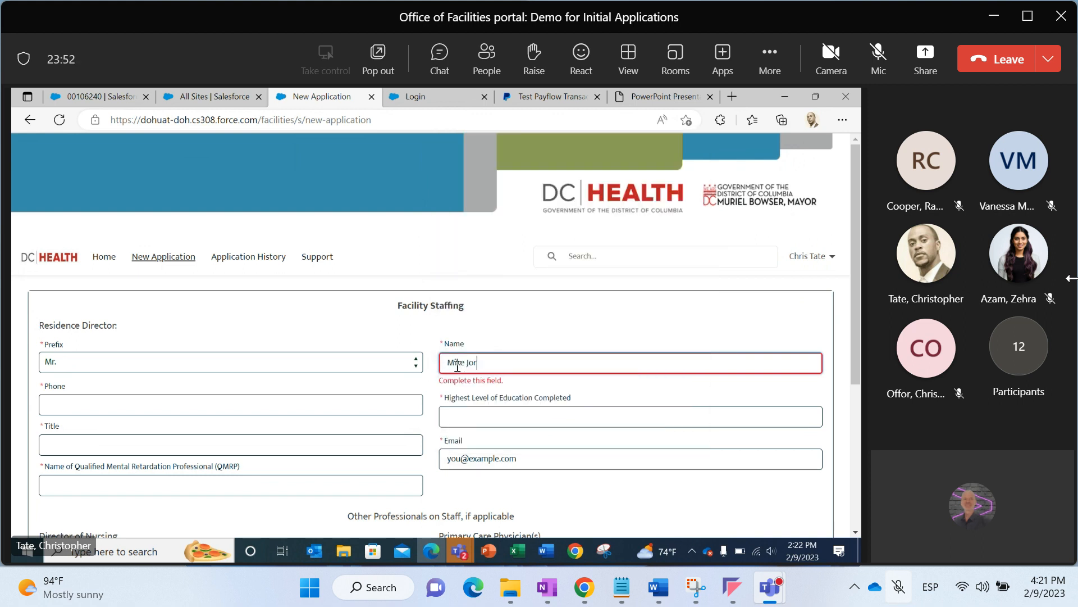
pyautogui.press('BackSpace')
pyautogui.press('BackSpace')
pyautogui.write('n')
pyautogui.click(391, 400)
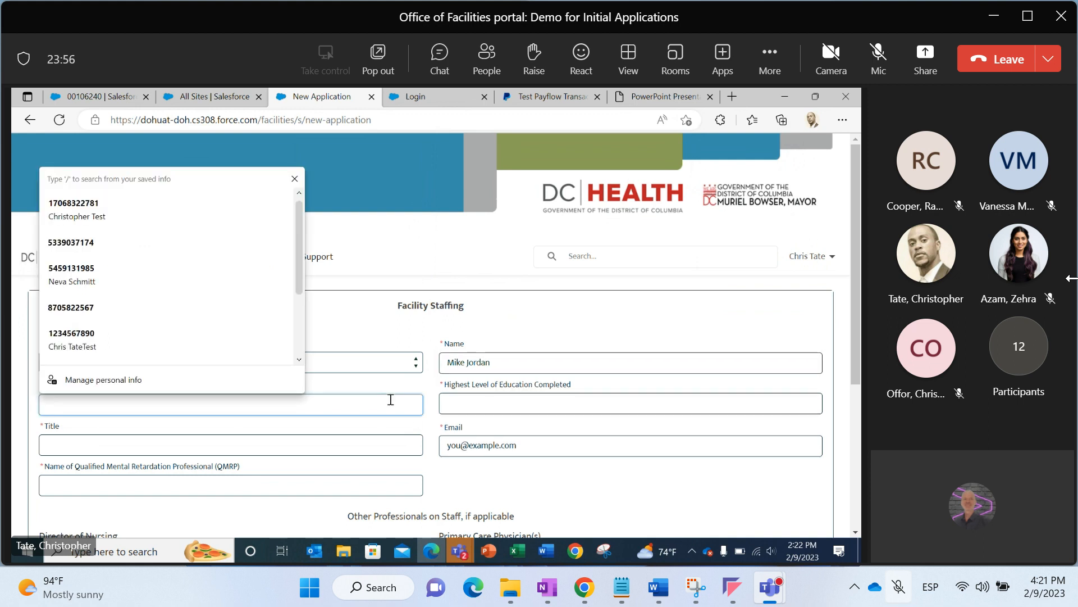
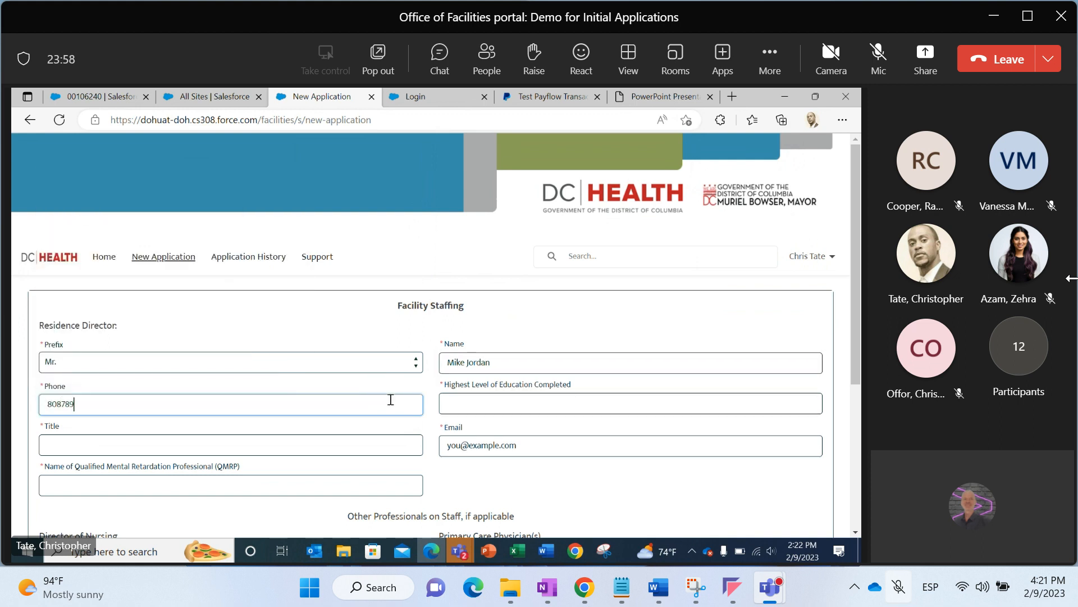
pyautogui.click(460, 405)
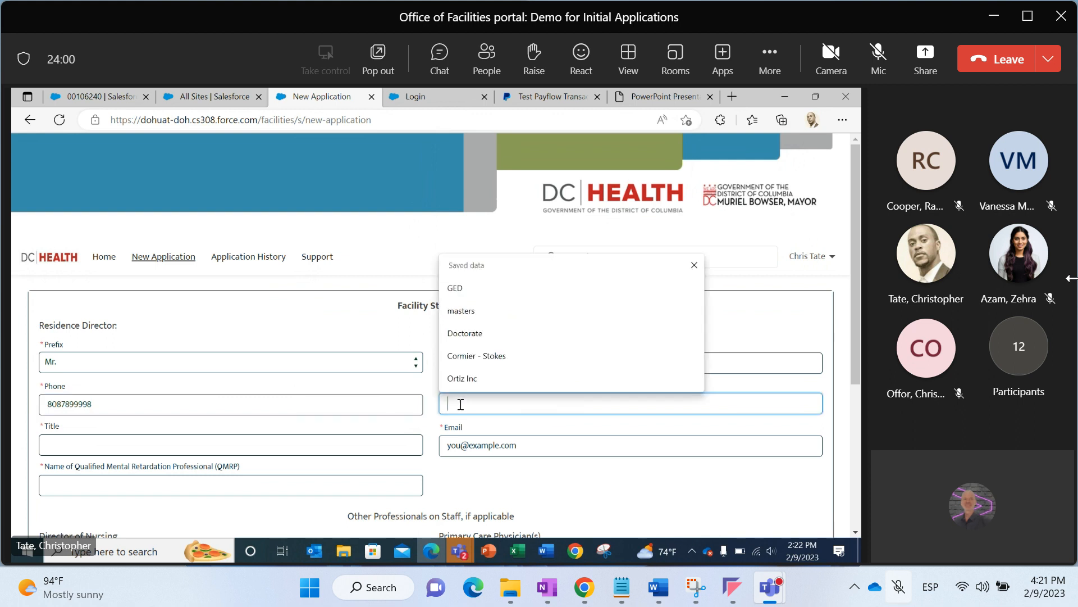
pyautogui.write('Masters')
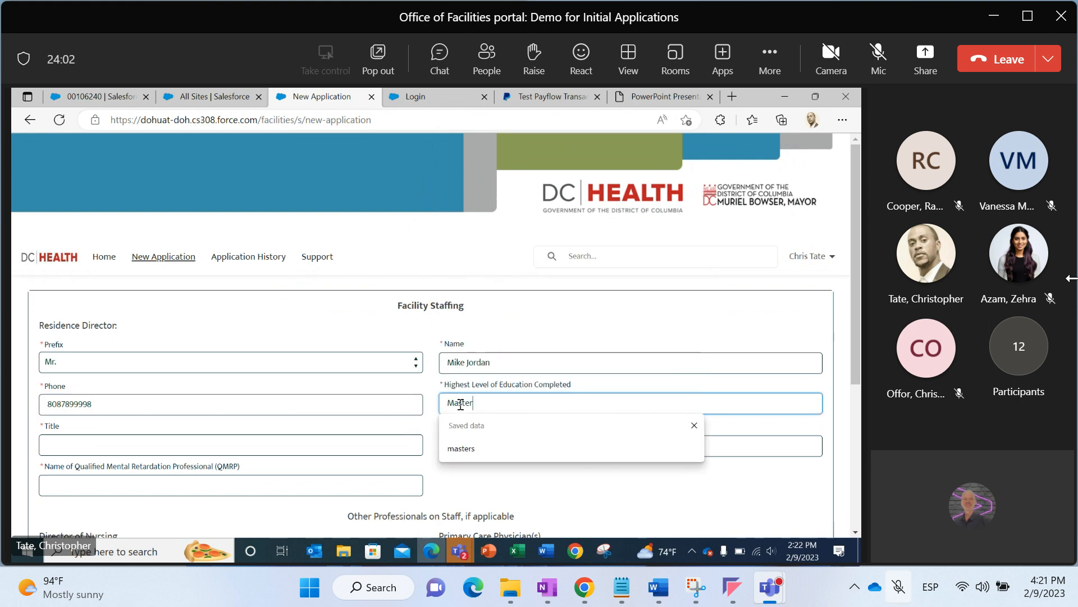
# Set the Residence Director's title to Administrator and enter the name of the Qualified Mental Retardation Professional
pyautogui.click(383, 442)
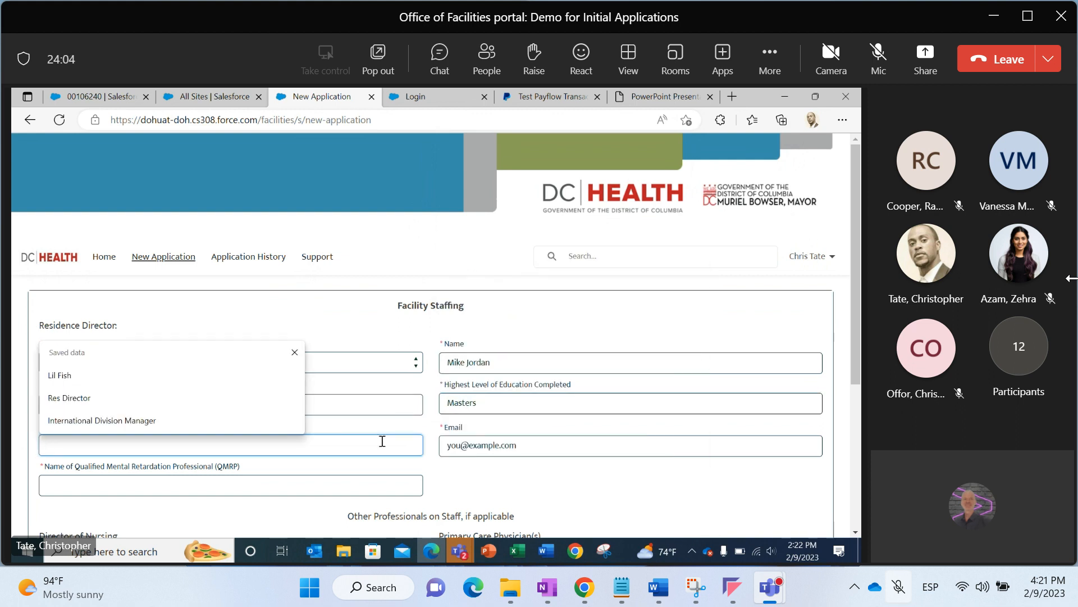
pyautogui.write('Administrator')
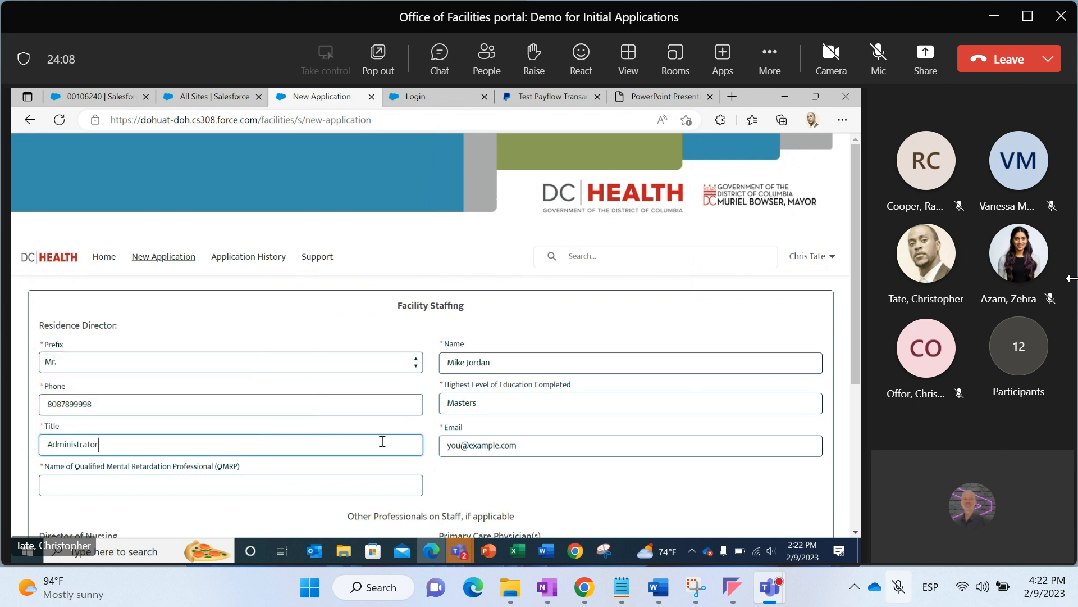
pyautogui.click(392, 481)
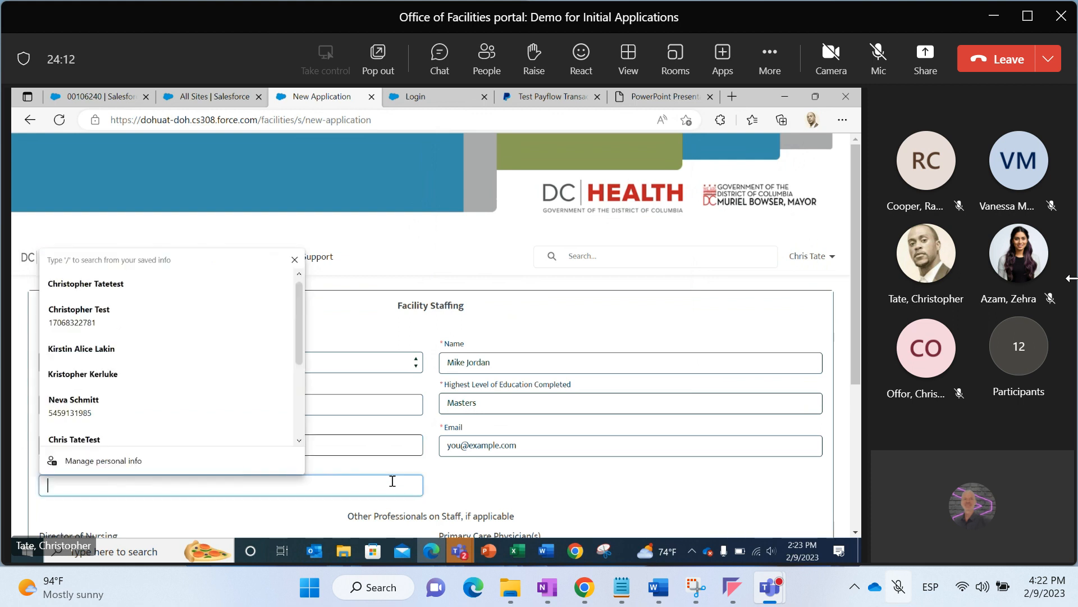
pyautogui.write('Pat Riley')
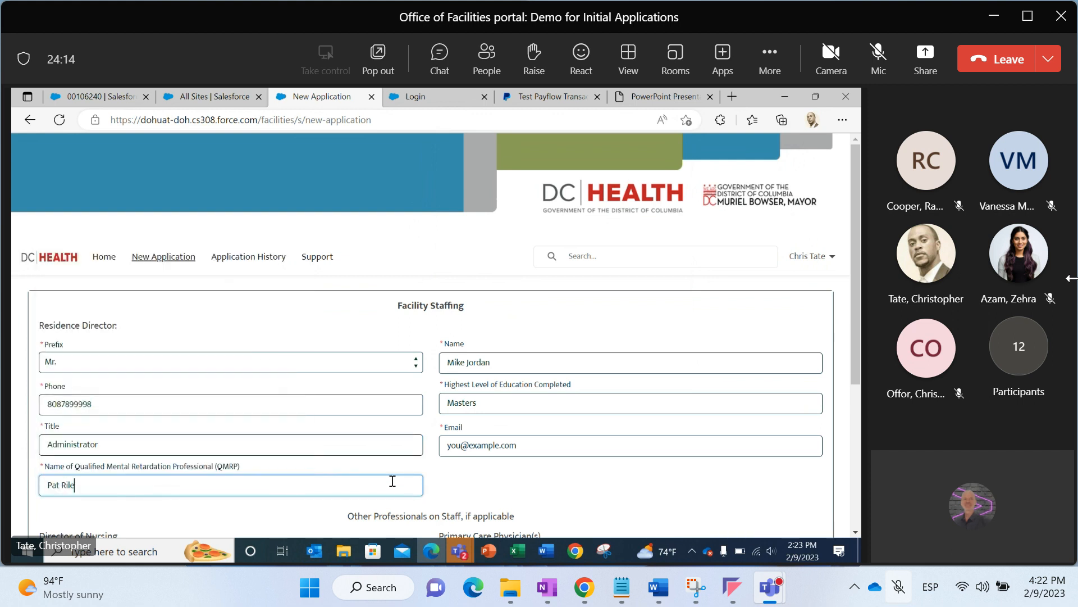
# Try to save the Facility Staffing page and continue
pyautogui.click(477, 504)
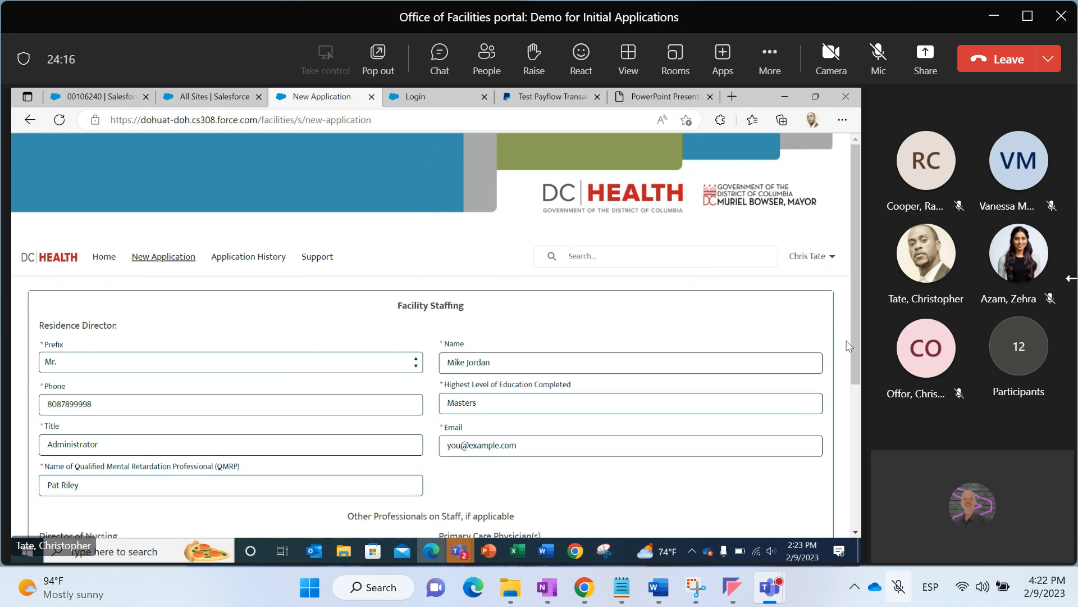
pyautogui.moveTo(857, 353); pyautogui.dragTo(860, 495)
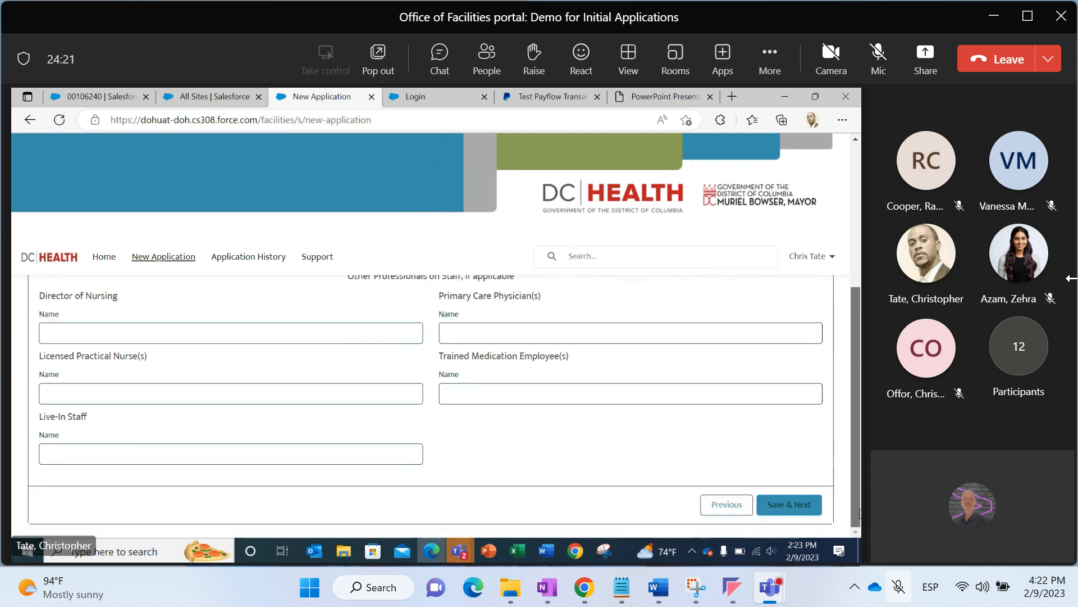
pyautogui.click(798, 510)
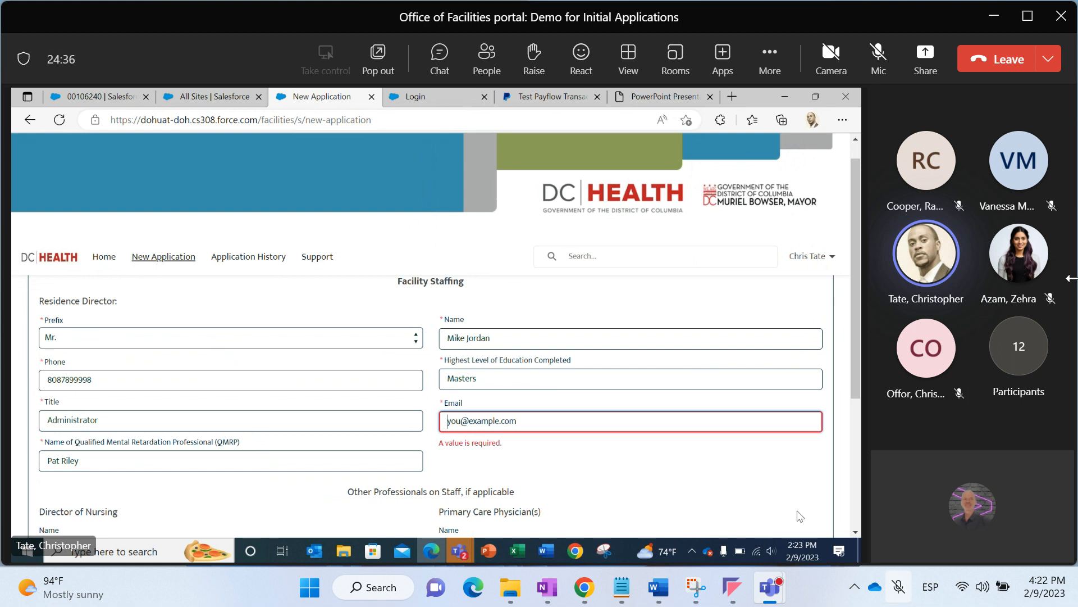
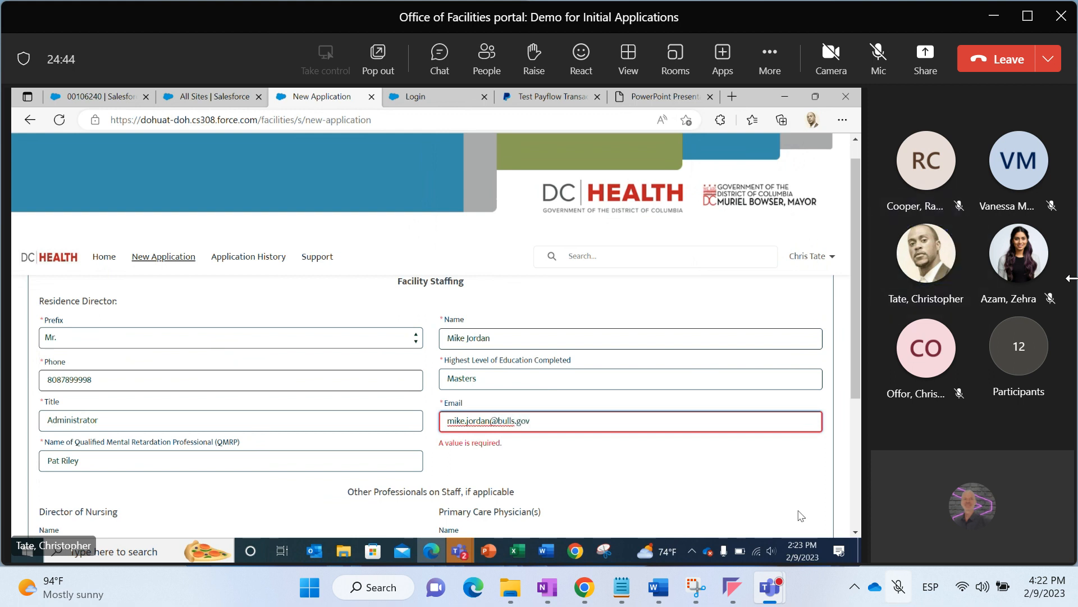
# Enter the Residence Director's e-mail address
pyautogui.scroll(-5, 810, 509)
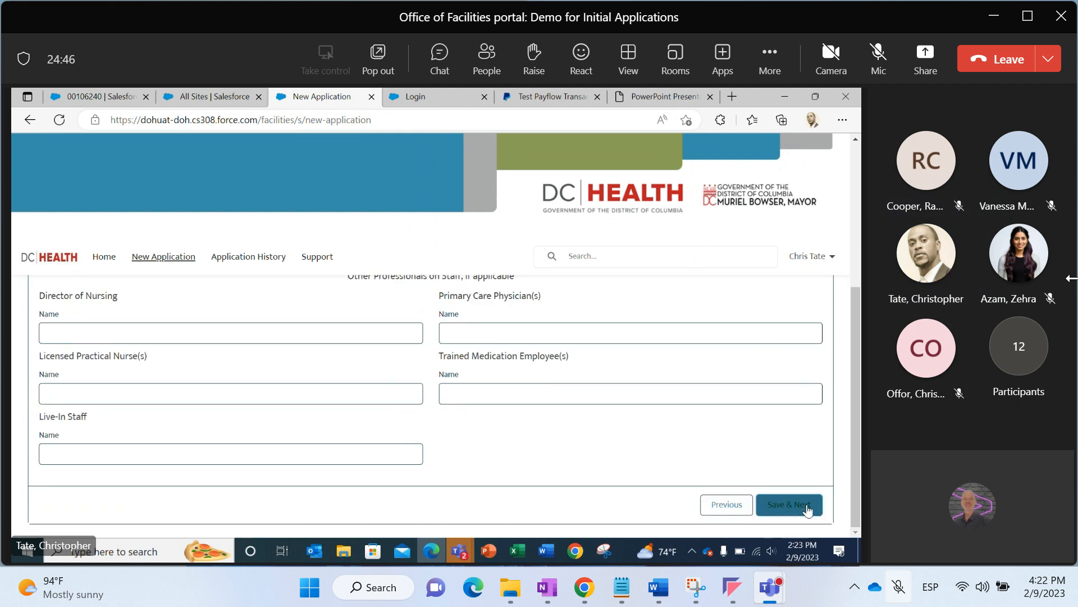
# Save the Facility Staffing page and continue to the Insurance Coverage page
pyautogui.click(809, 509)
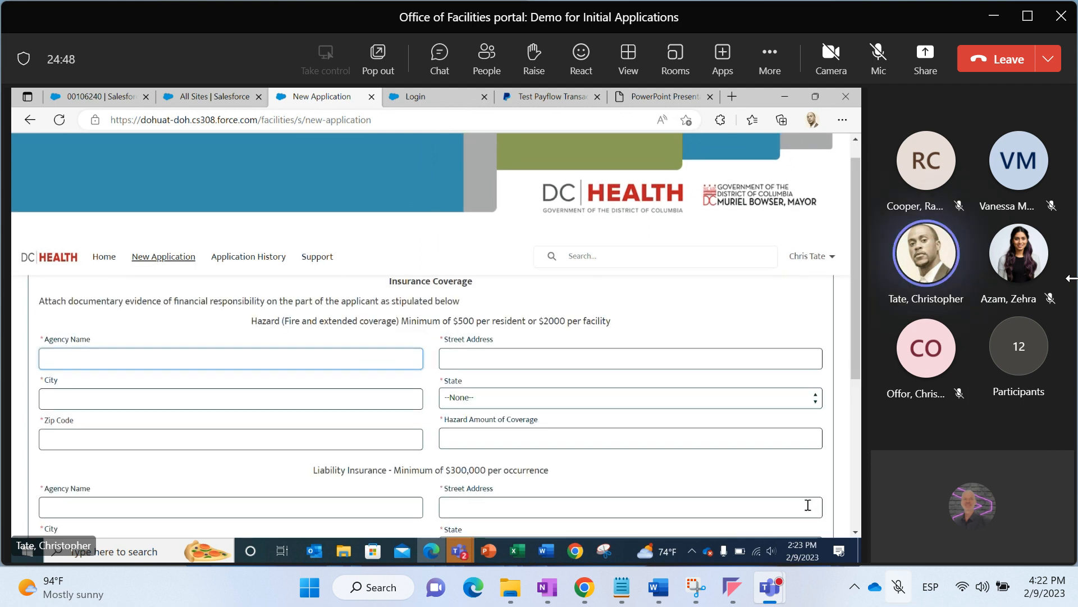
pyautogui.moveTo(857, 372)
pyautogui.mouseDown()
pyautogui.moveTo(858, 361)
pyautogui.moveTo(857, 381)
pyautogui.mouseUp()
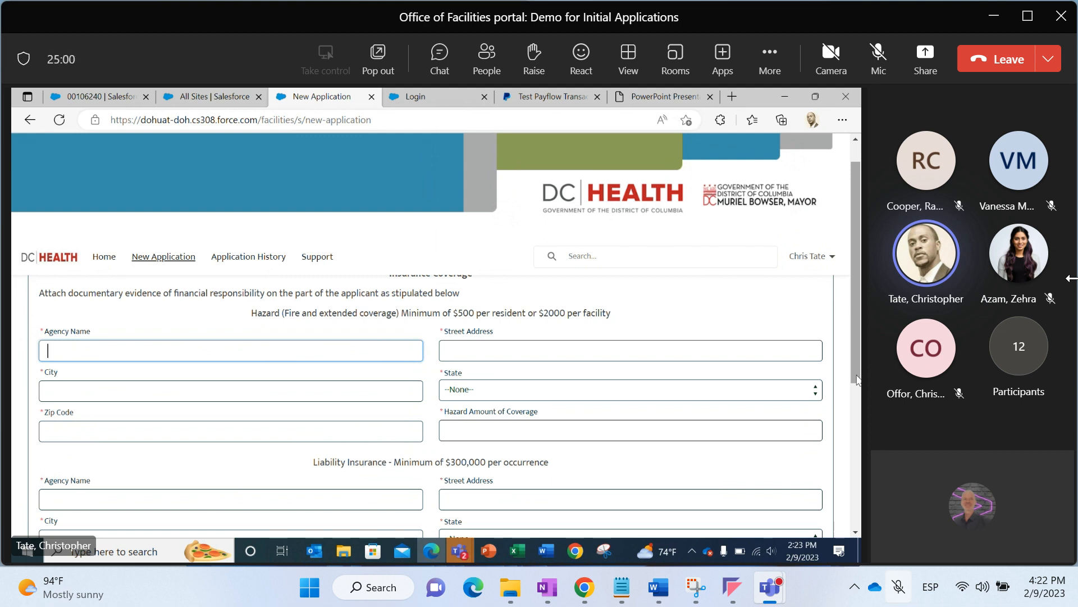
# Enter State Farm as the hazard coverage agency name and 556 Kalamazoo Ct as its street address
pyautogui.write('Stat')
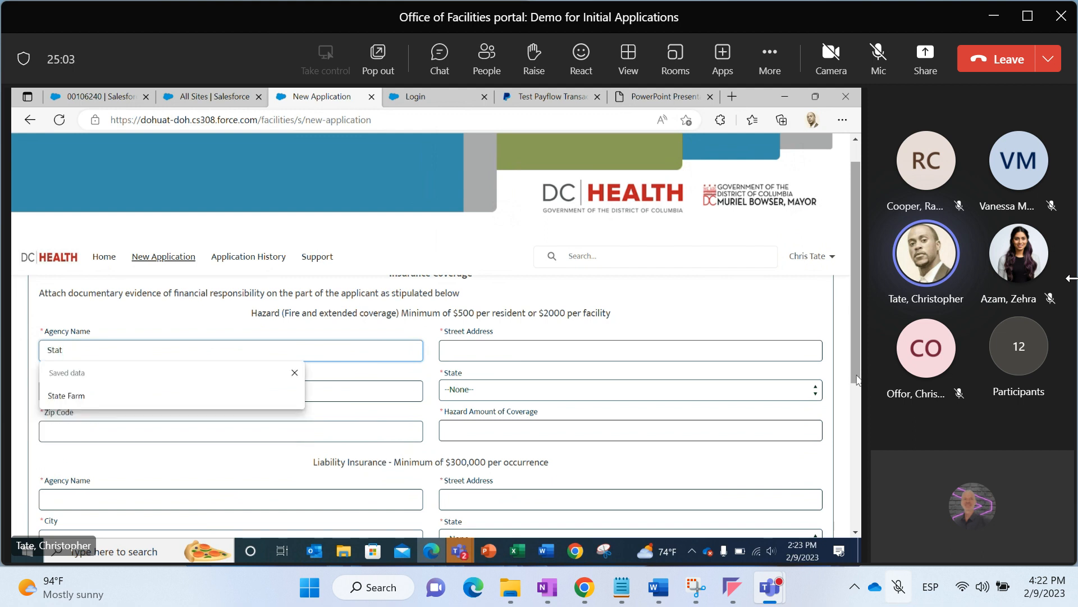
pyautogui.press('Down')
pyautogui.press('Tab')
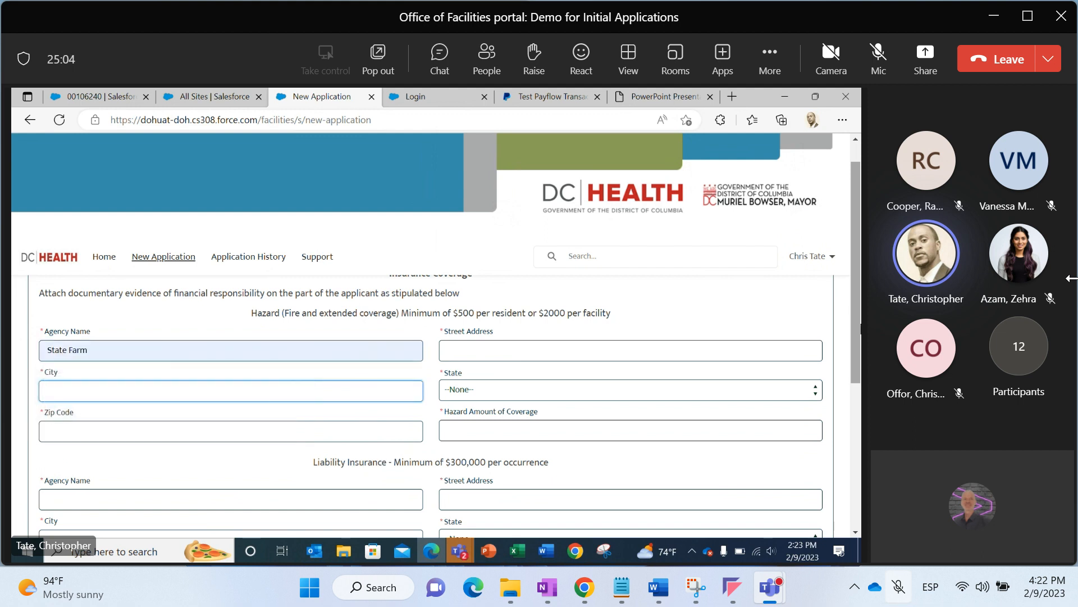
pyautogui.click(681, 346)
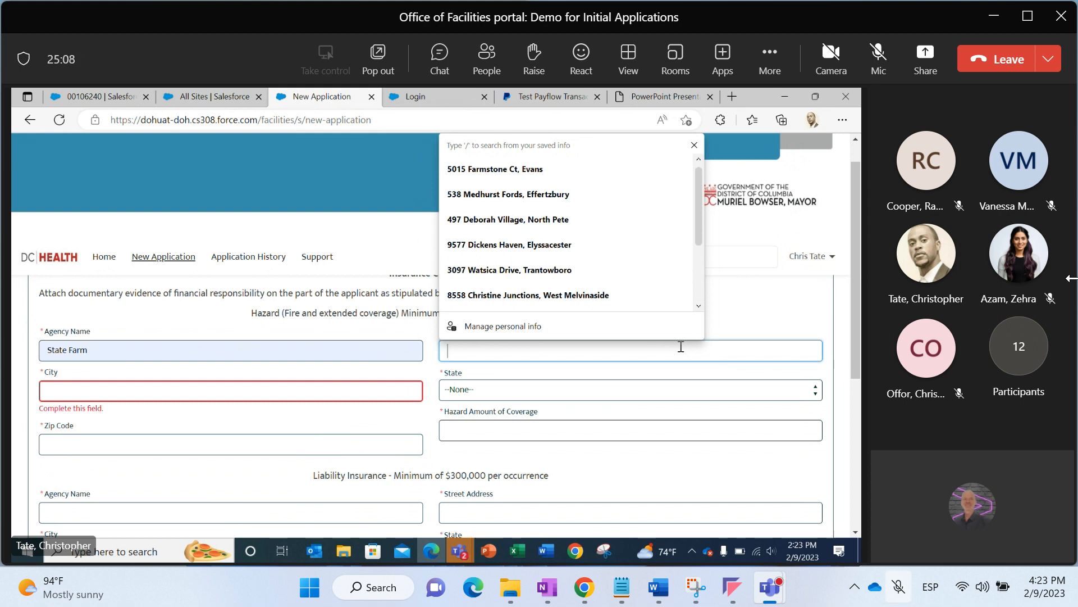
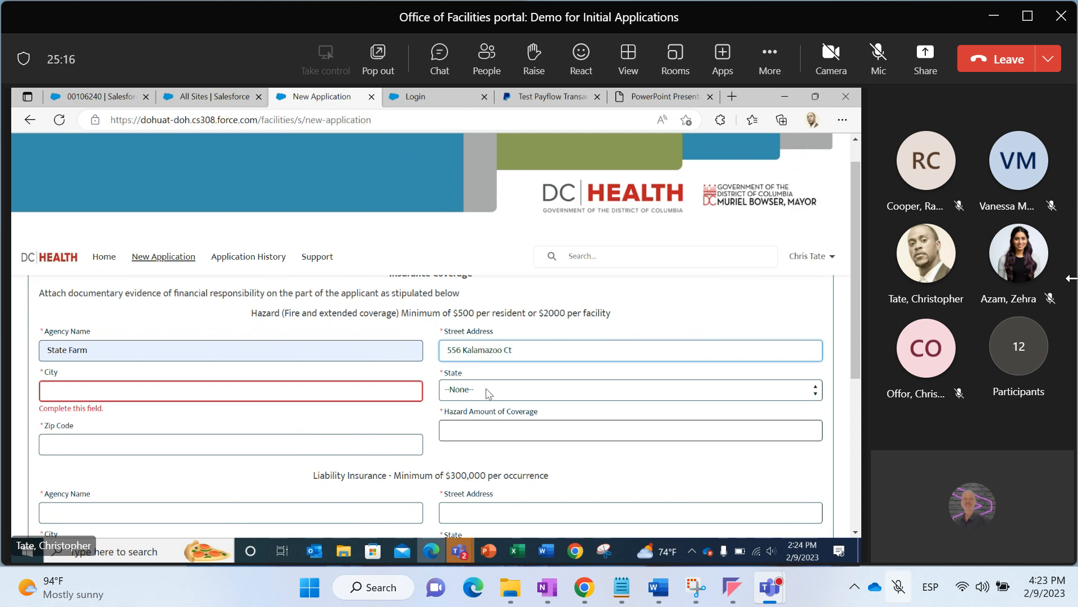
# Set the hazard coverage agency's city to Memphis and its state to TN
pyautogui.click(408, 393)
pyautogui.write('Memphins')
pyautogui.press('BackSpace')
pyautogui.write('s')
pyautogui.press('Tab')
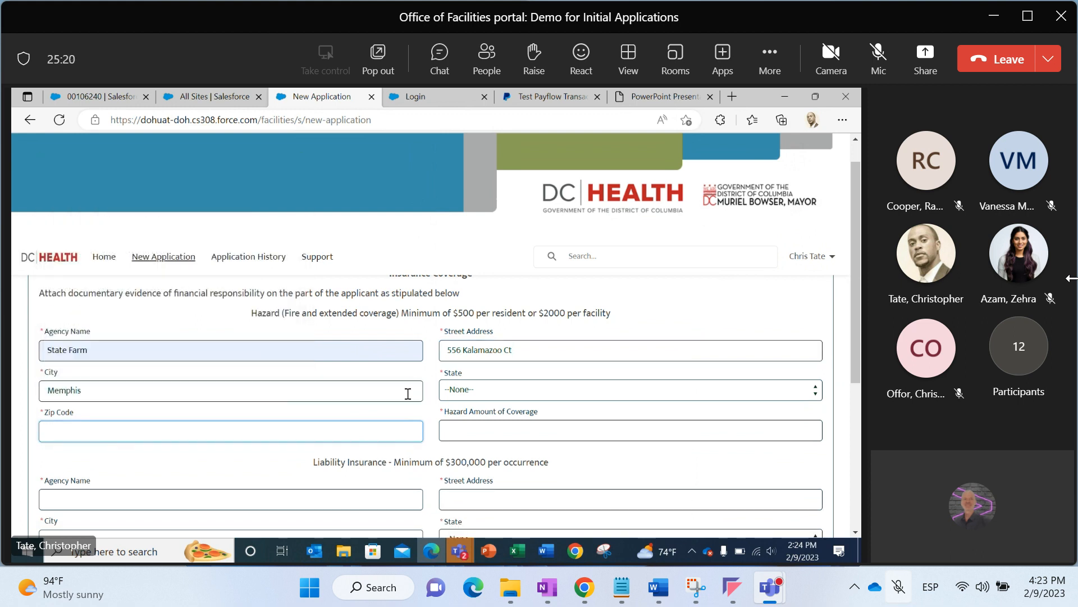
pyautogui.click(515, 392)
pyautogui.press('t')
pyautogui.press('n')
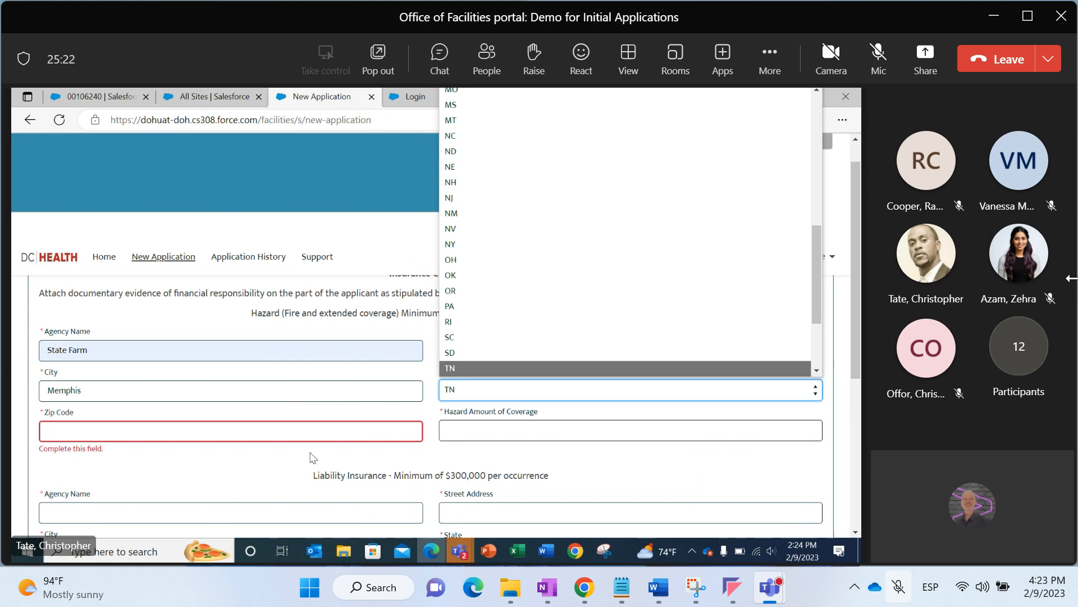
# Enter zip code 45667 and a hazard amount of coverage of 300,000
pyautogui.click(312, 433)
pyautogui.write('45667')
pyautogui.click(447, 428)
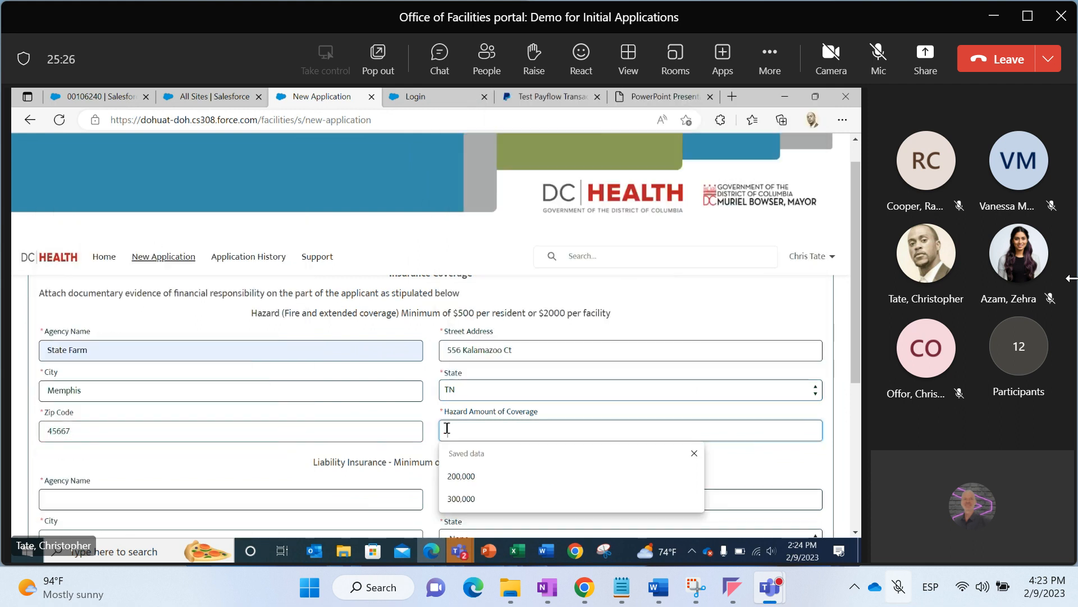
pyautogui.write('300000')
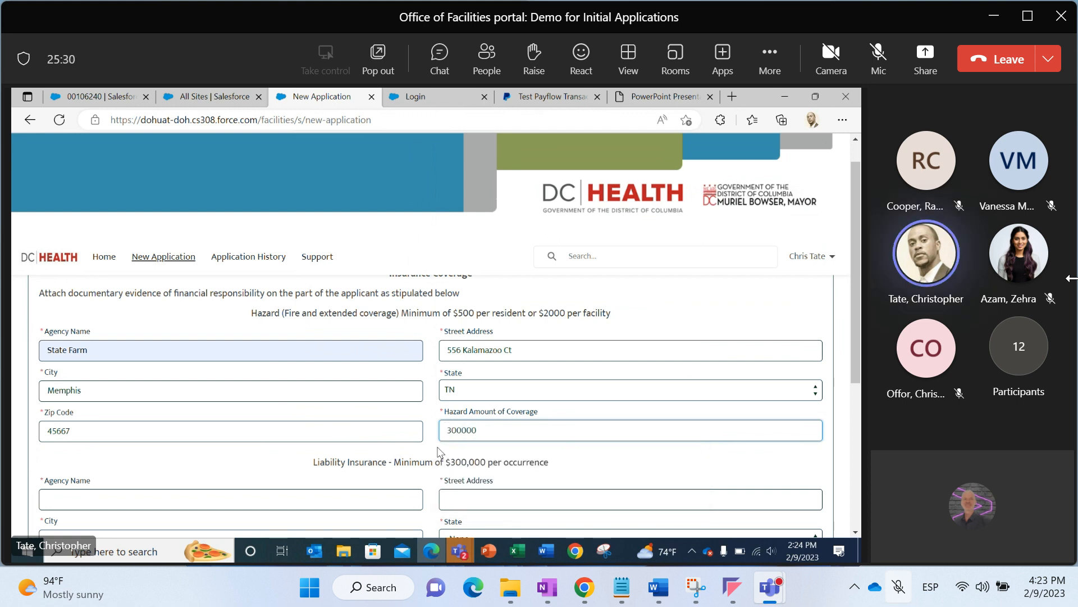
pyautogui.click(442, 452)
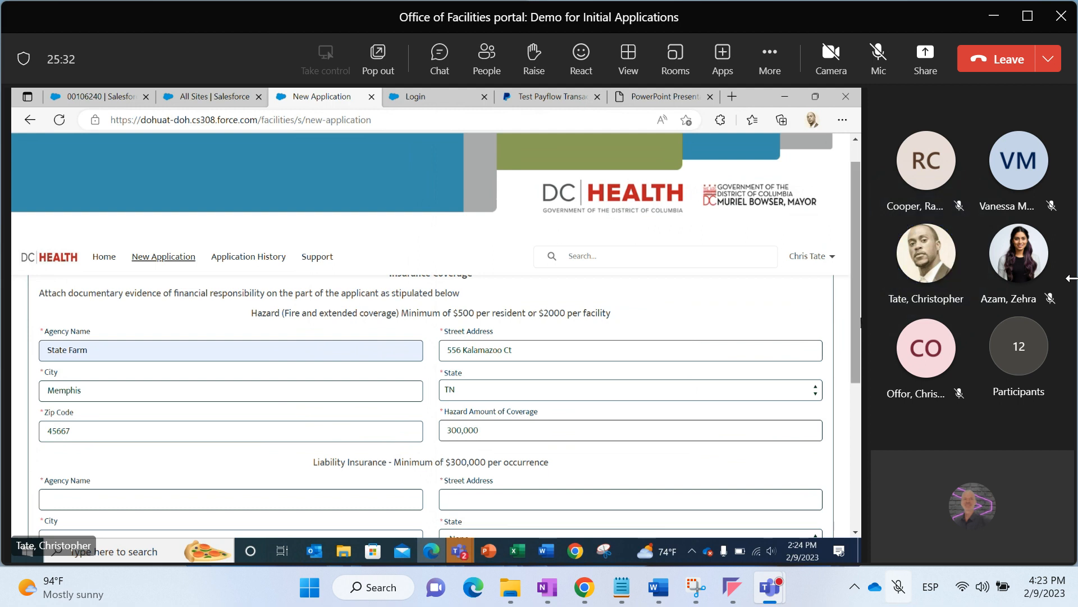
pyautogui.scroll(-2, 855, 322)
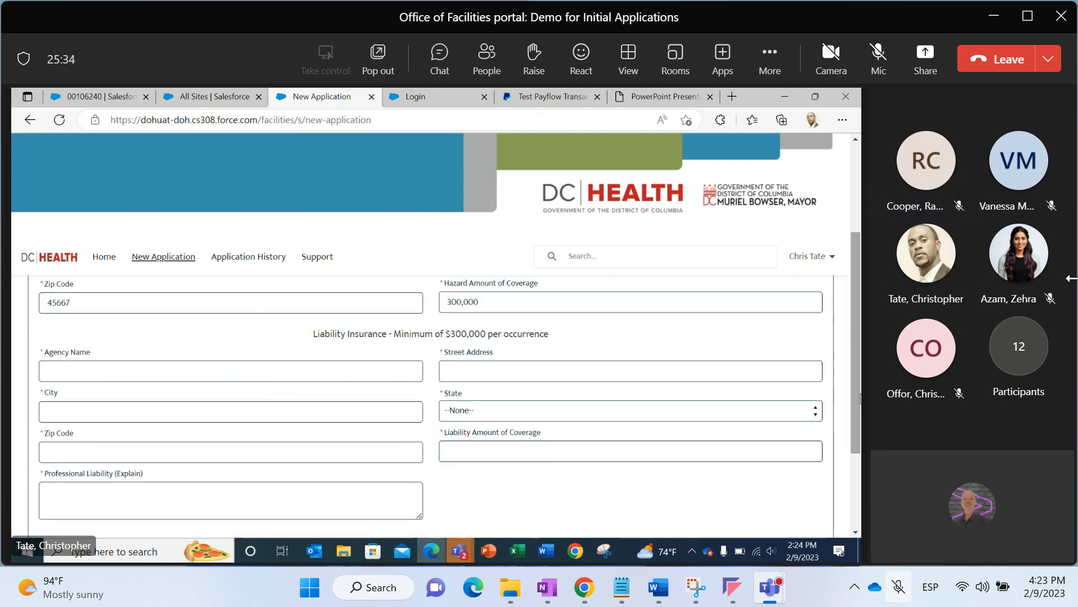
pyautogui.click(353, 370)
pyautogui.write('s')
pyautogui.press('BackSpace')
pyautogui.press('Down')
pyautogui.press('Down')
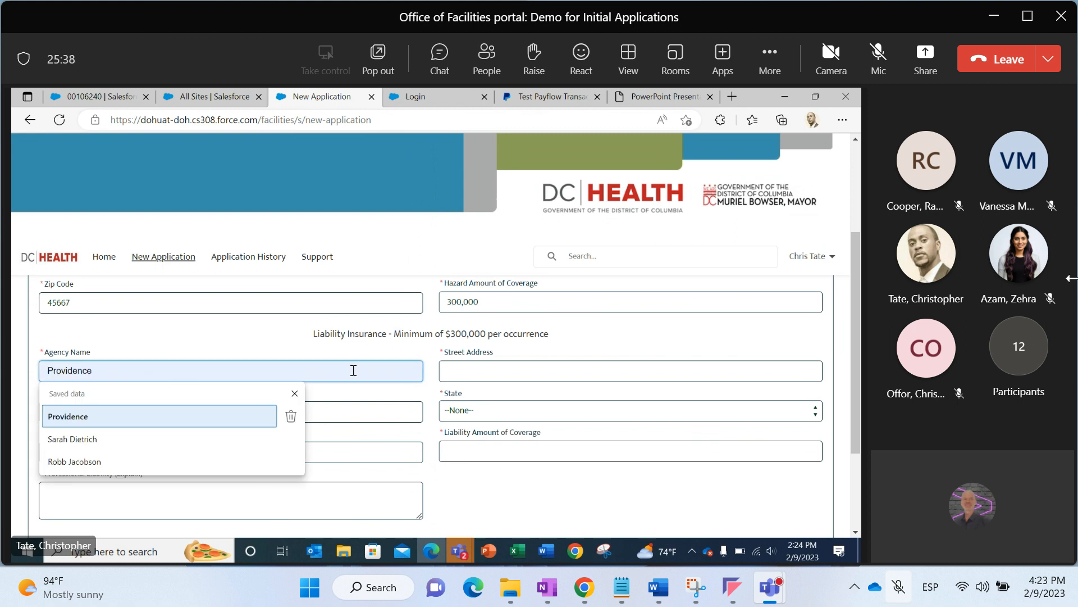
pyautogui.press('Tab')
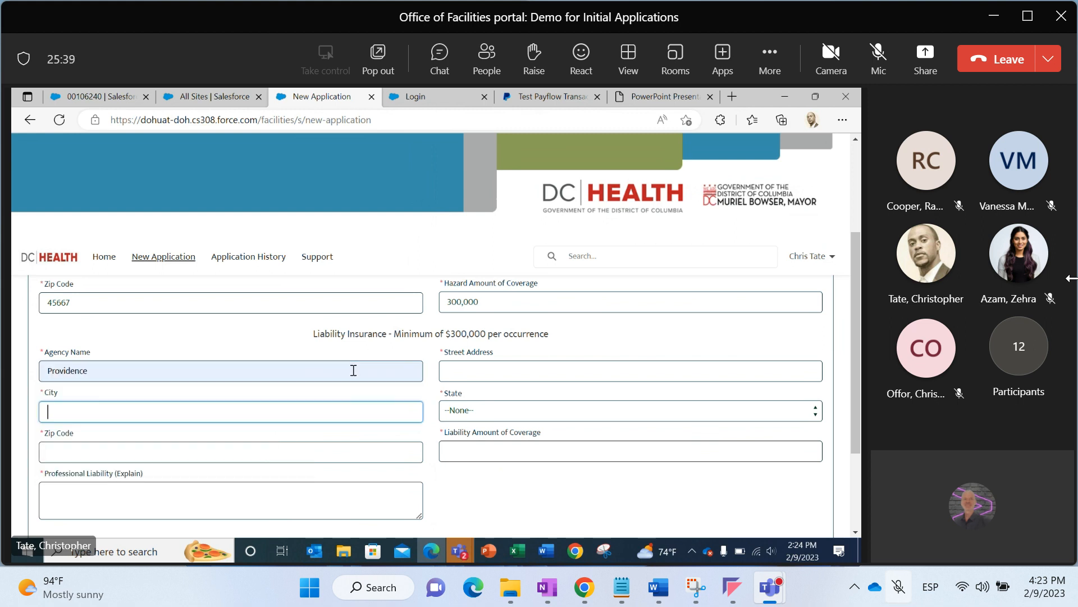
pyautogui.click(457, 368)
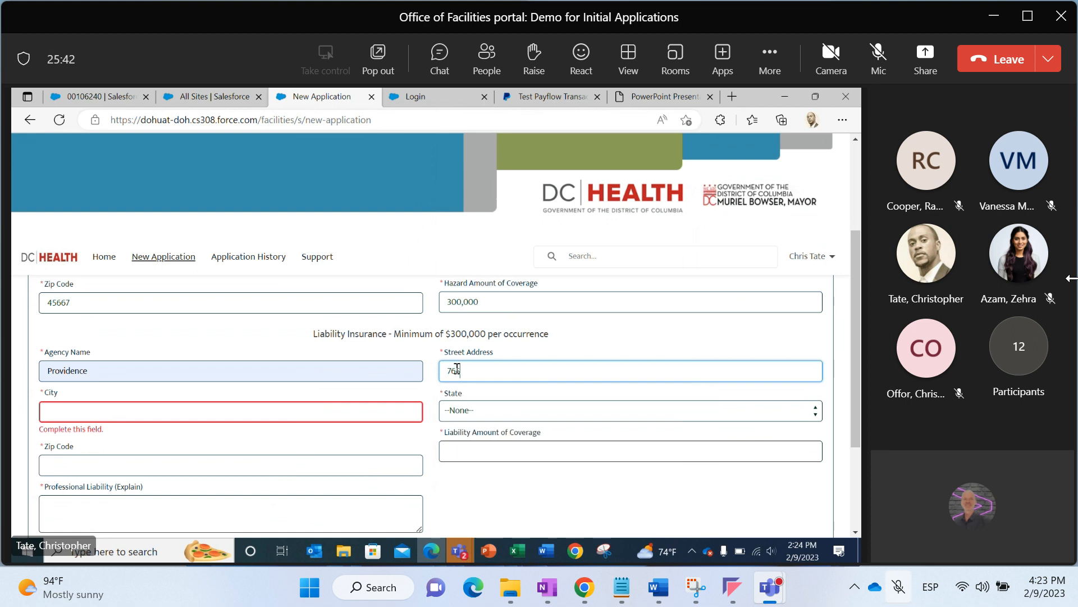
# Set the liability insurance agency's city to Augusta and its state to GA
pyautogui.click(384, 410)
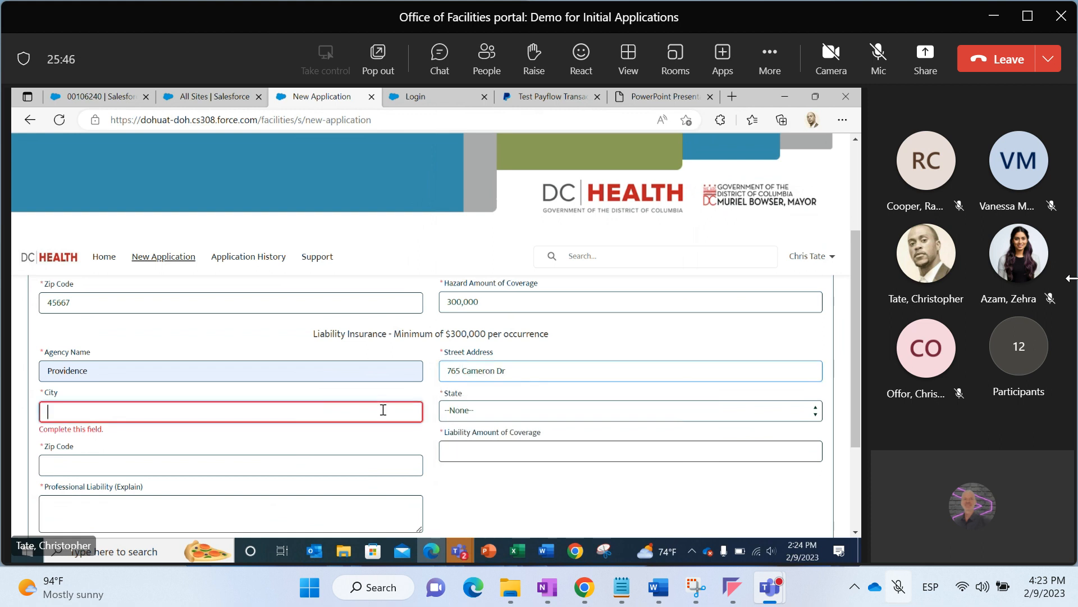
pyautogui.write('Augusta')
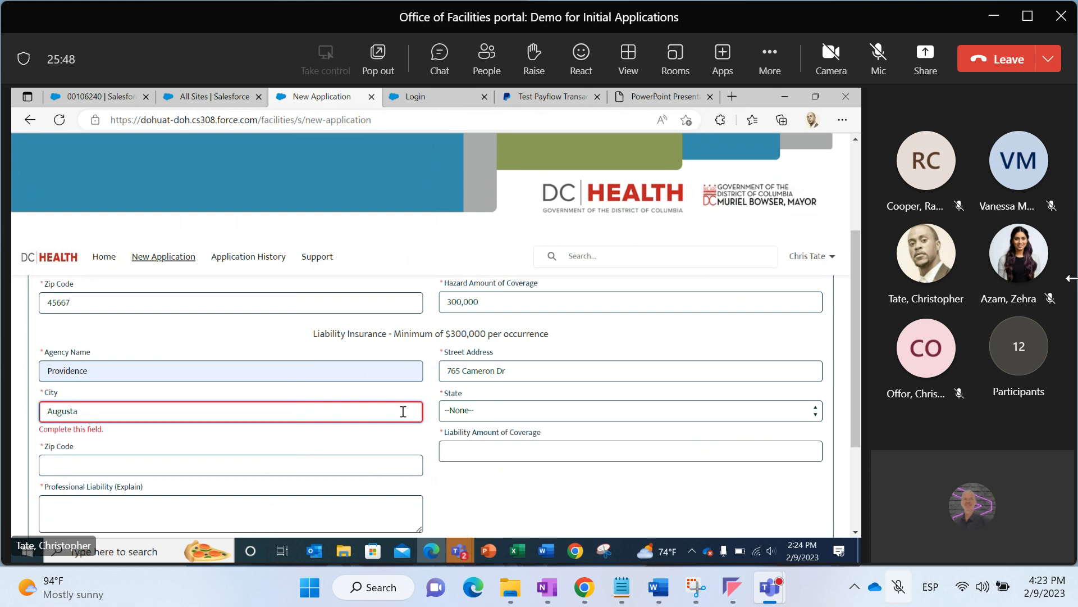
pyautogui.click(451, 419)
pyautogui.press('g')
pyautogui.press('Return')
# Enter liability zip code 30909 and a liability amount of coverage of 350,000
pyautogui.click(394, 453)
pyautogui.write('30909')
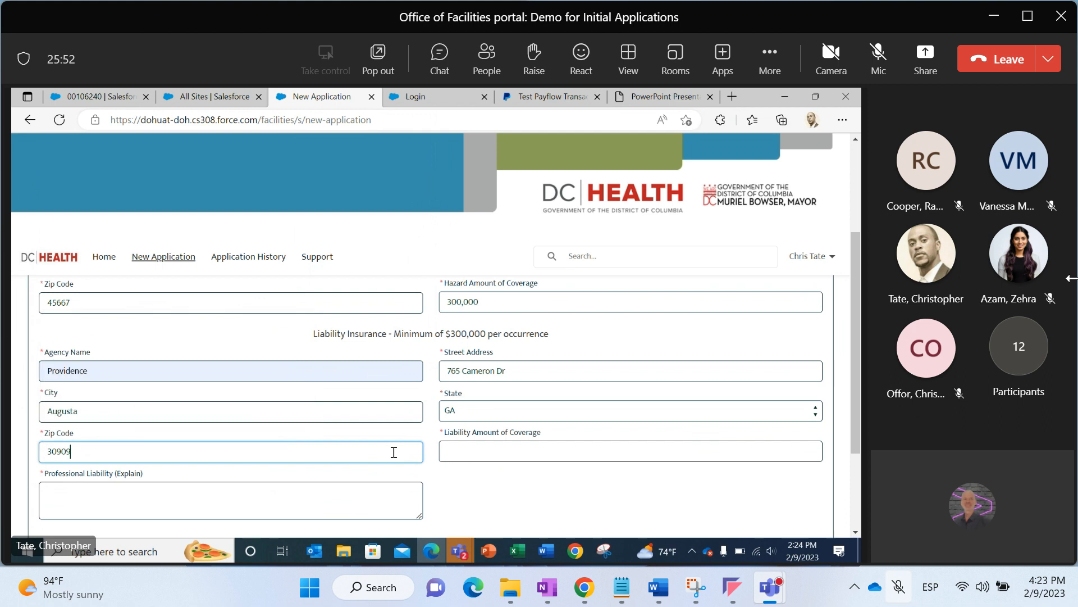
pyautogui.click(457, 452)
pyautogui.write('3')
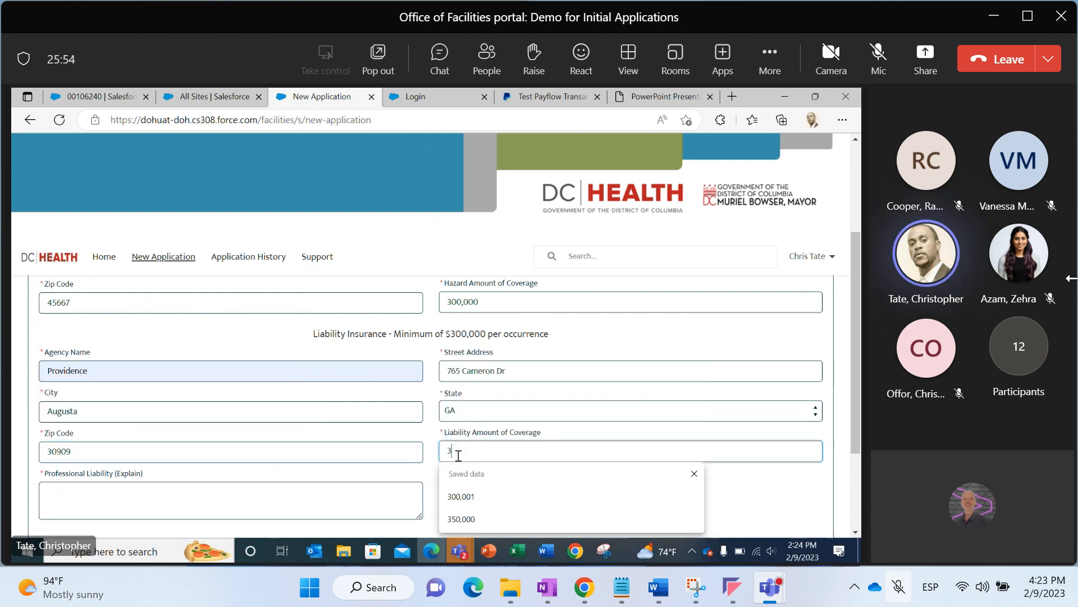
pyautogui.write('50,000')
pyautogui.click(430, 503)
# Enter the applicant's name in the Professional Liability explanation box
pyautogui.click(404, 500)
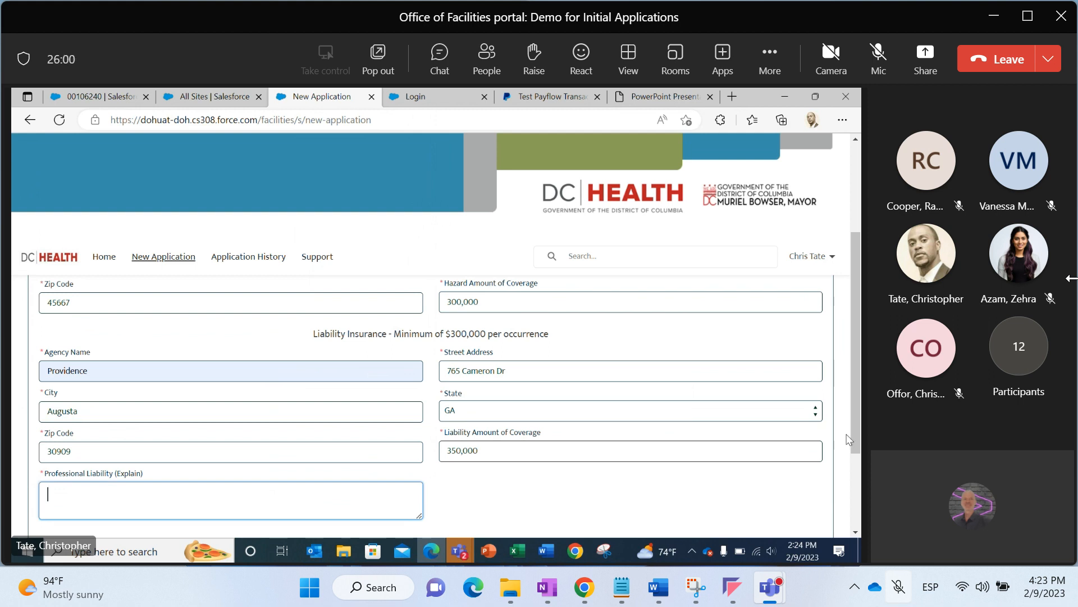
pyautogui.moveTo(854, 441); pyautogui.dragTo(857, 488)
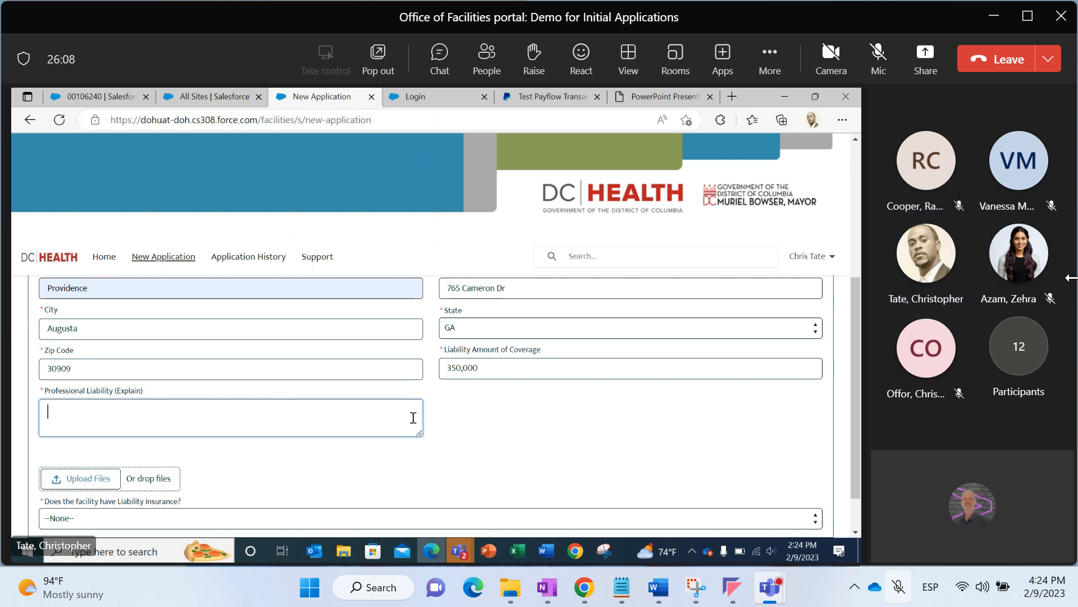
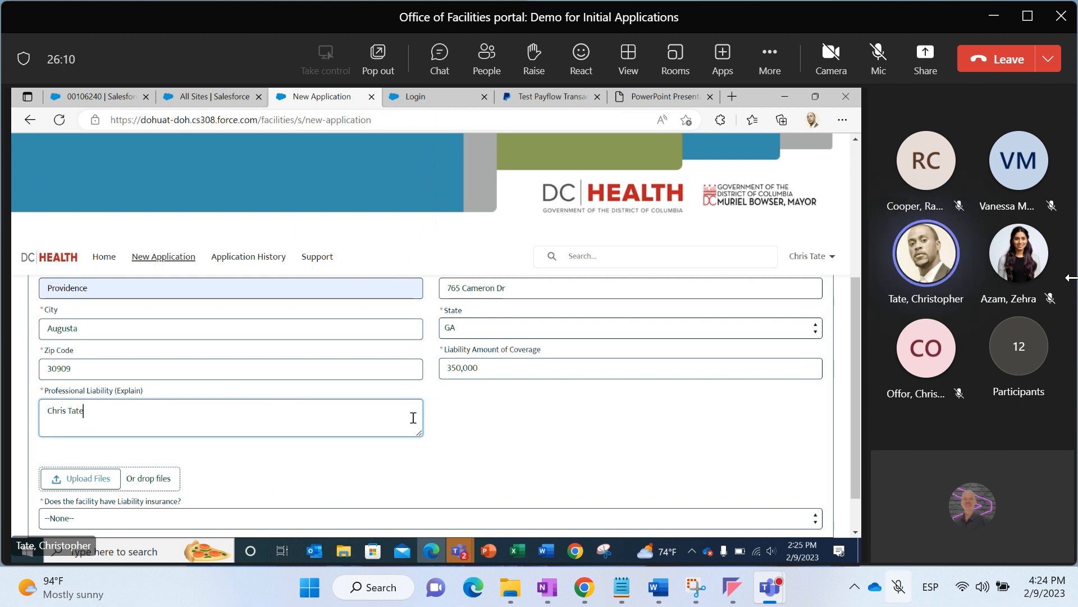
pyautogui.scroll(-1, 855, 378)
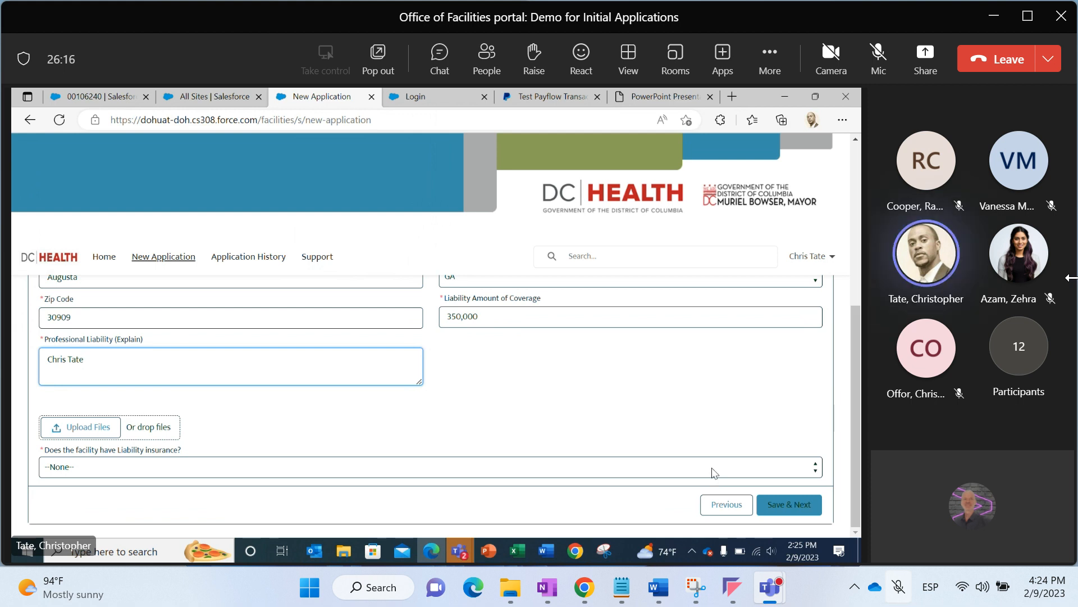
# Answer Yes to whether the facility has liability insurance
pyautogui.moveTo(853, 429); pyautogui.dragTo(851, 311)
pyautogui.scroll(-4, 851, 311)
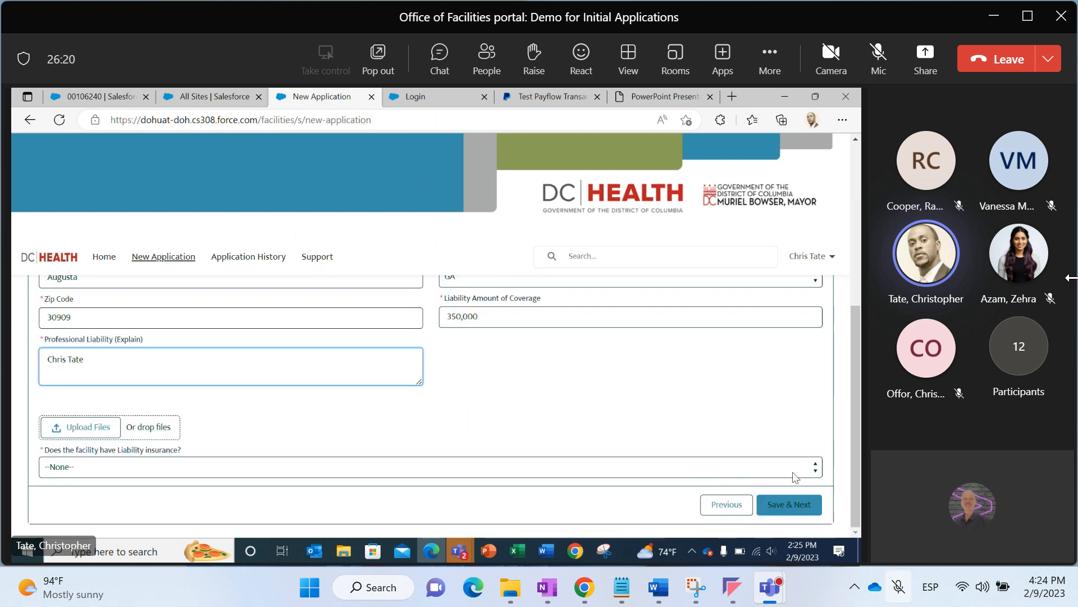
pyautogui.click(775, 473)
pyautogui.click(671, 505)
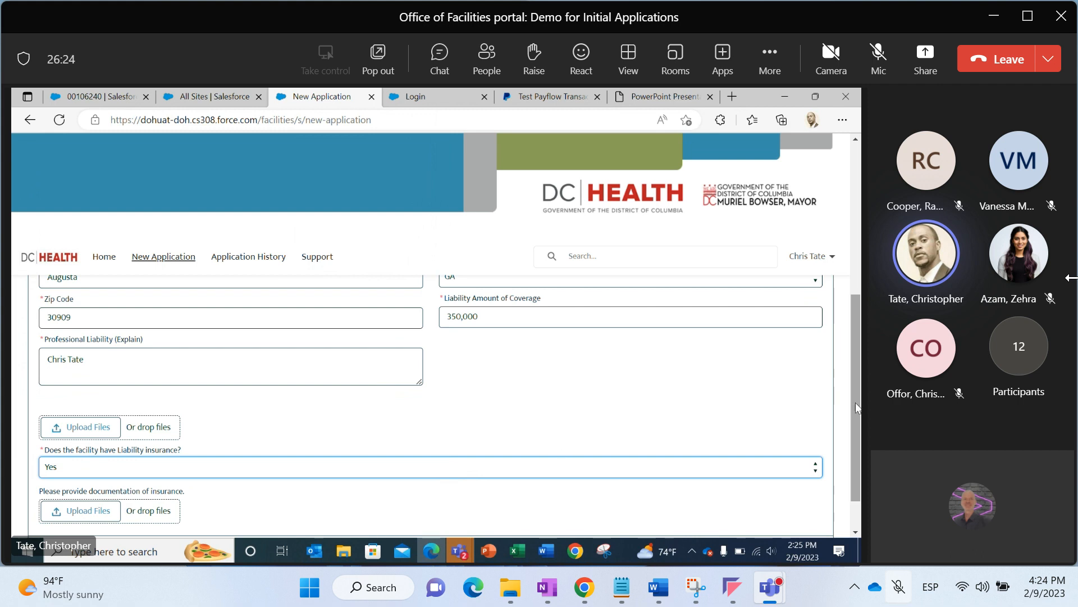
pyautogui.moveTo(855, 402); pyautogui.dragTo(858, 449)
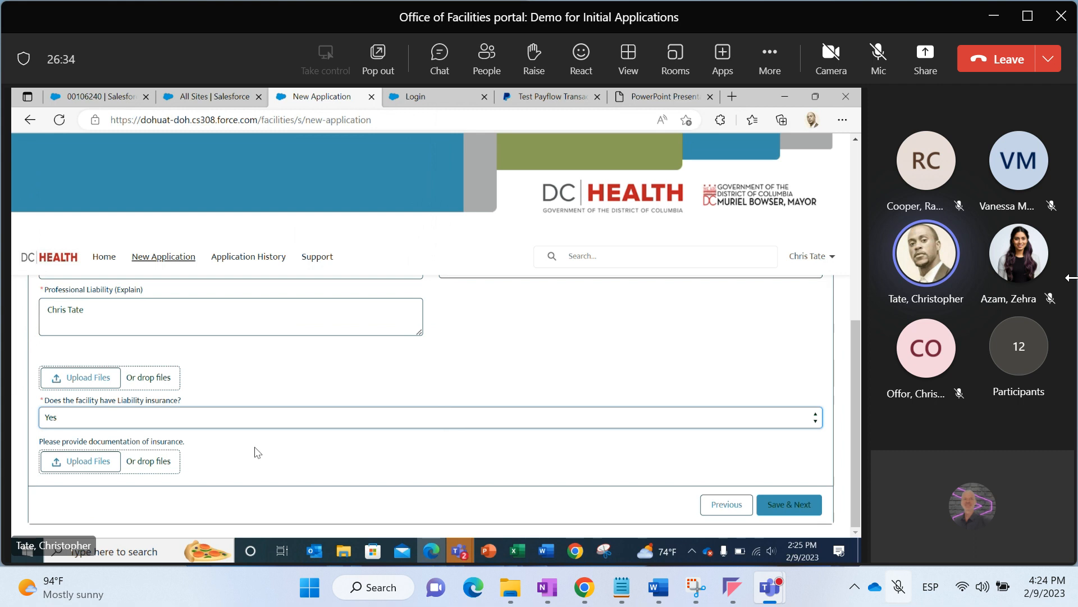
# Try to upload Initial Demo Sample Doc.docx as documentation of insurance
pyautogui.click(343, 552)
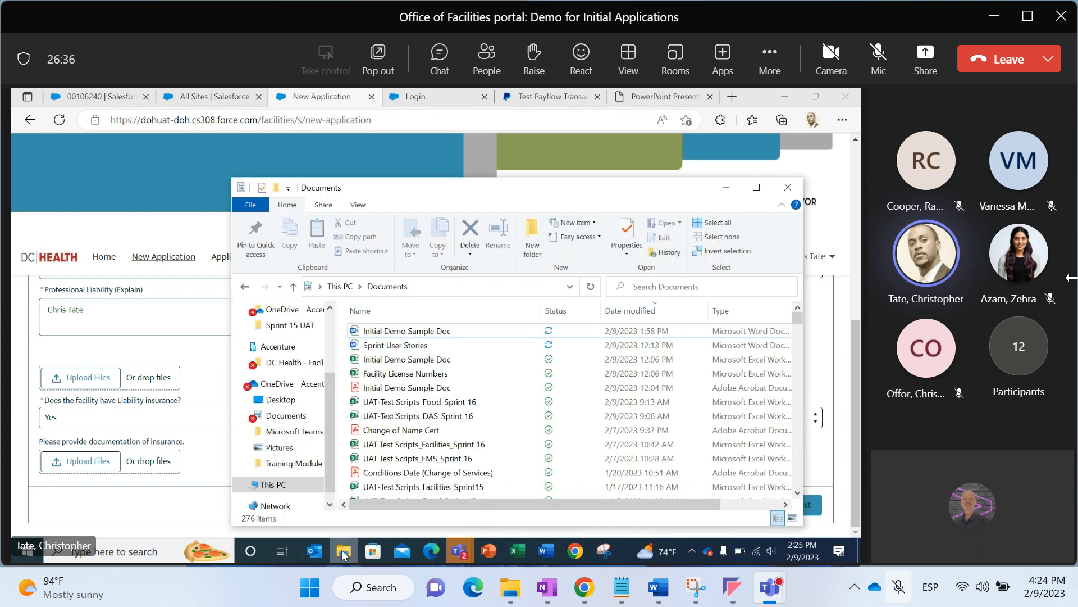
pyautogui.moveTo(401, 331); pyautogui.dragTo(97, 464)
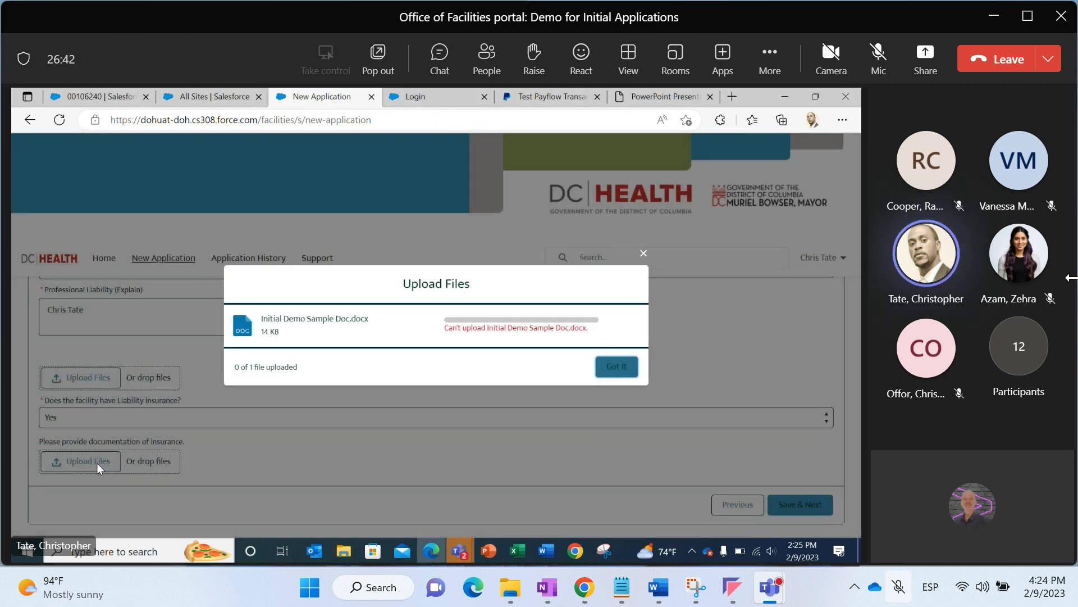
pyautogui.click(602, 371)
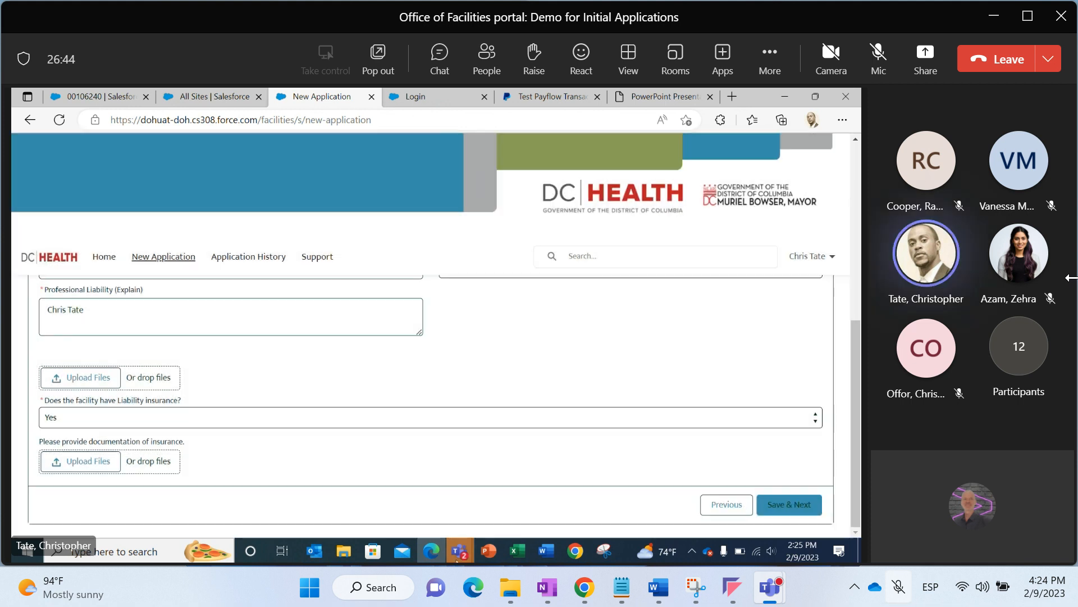
# Close the open Initial Demo Sample Doc Word document
pyautogui.moveTo(541, 549)
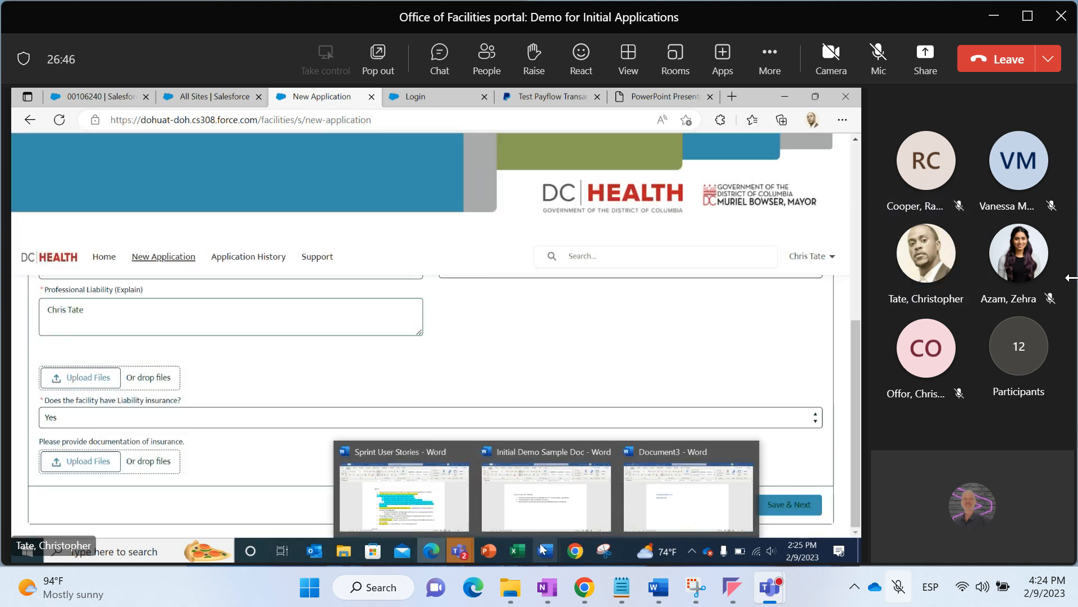
pyautogui.click(609, 484)
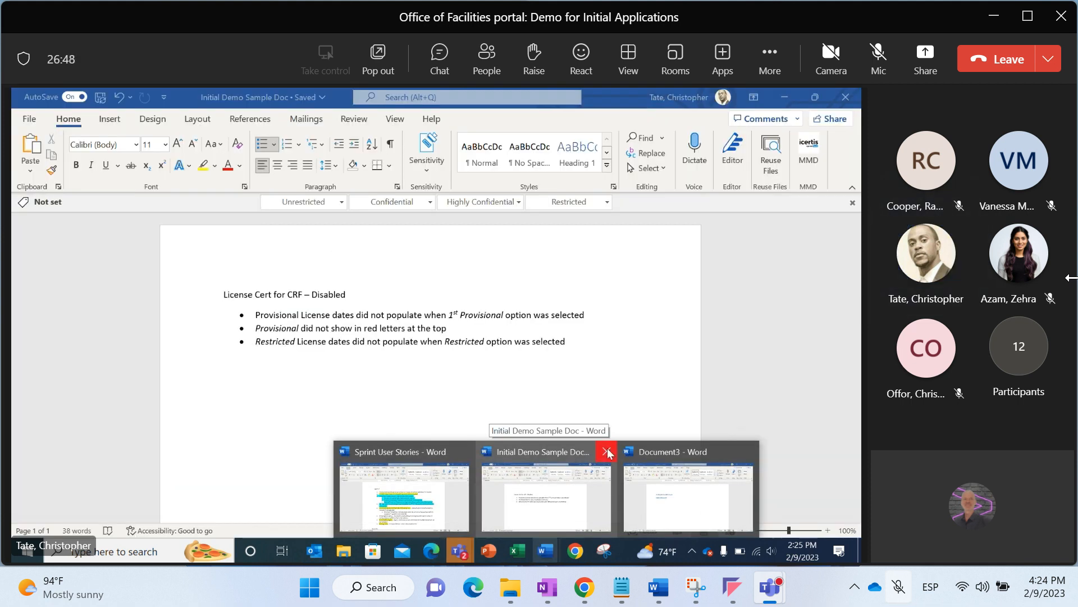
pyautogui.click(606, 452)
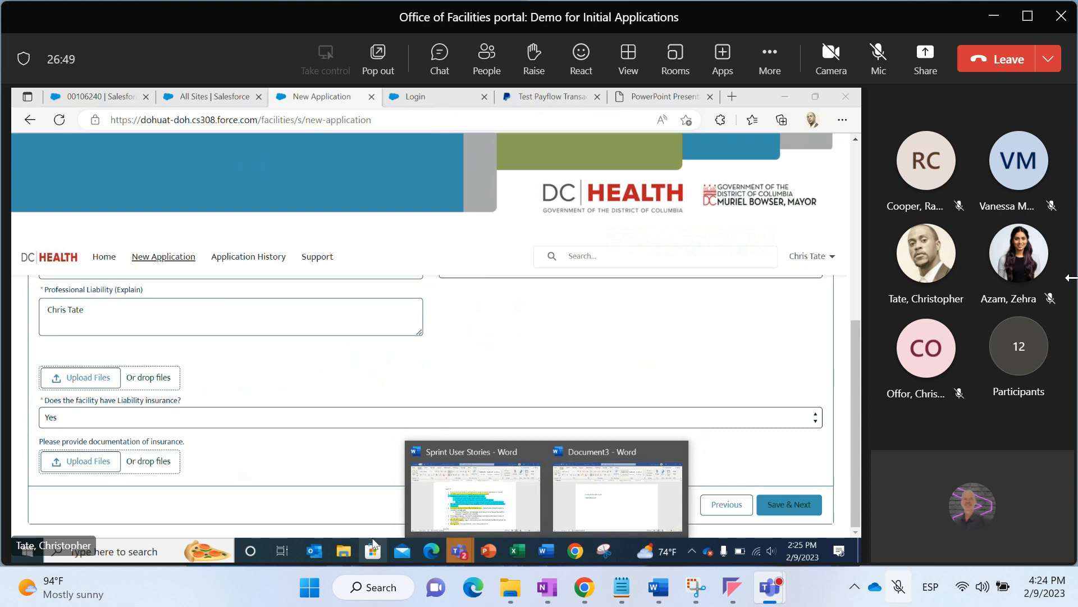
# Upload Initial Demo Sample Doc.docx as documentation of insurance by dropping it from the Documents folder
pyautogui.click(344, 551)
pyautogui.moveTo(399, 337); pyautogui.dragTo(123, 454)
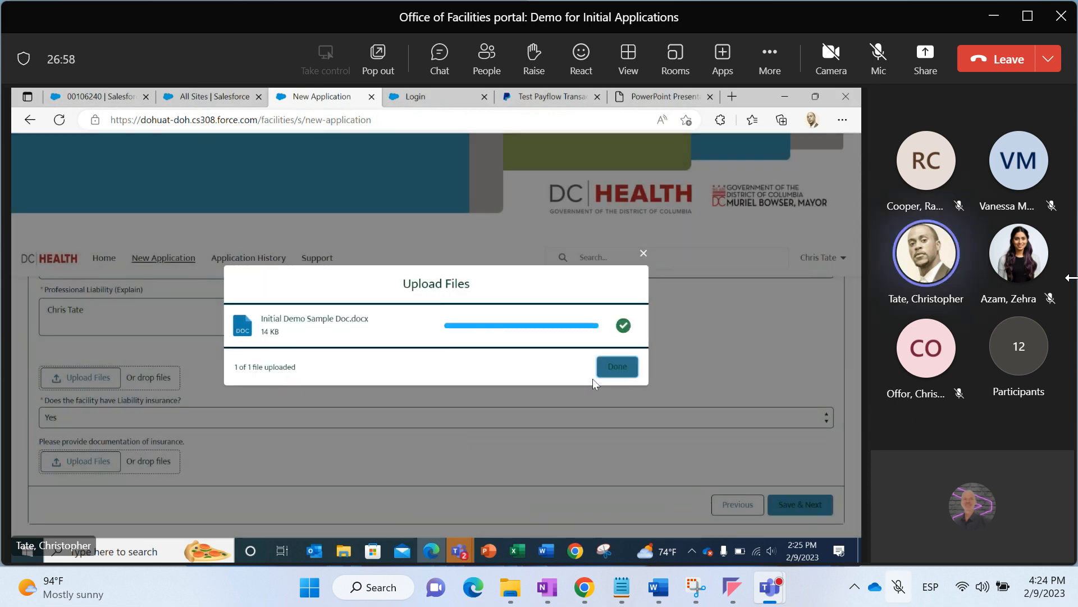
pyautogui.click(616, 367)
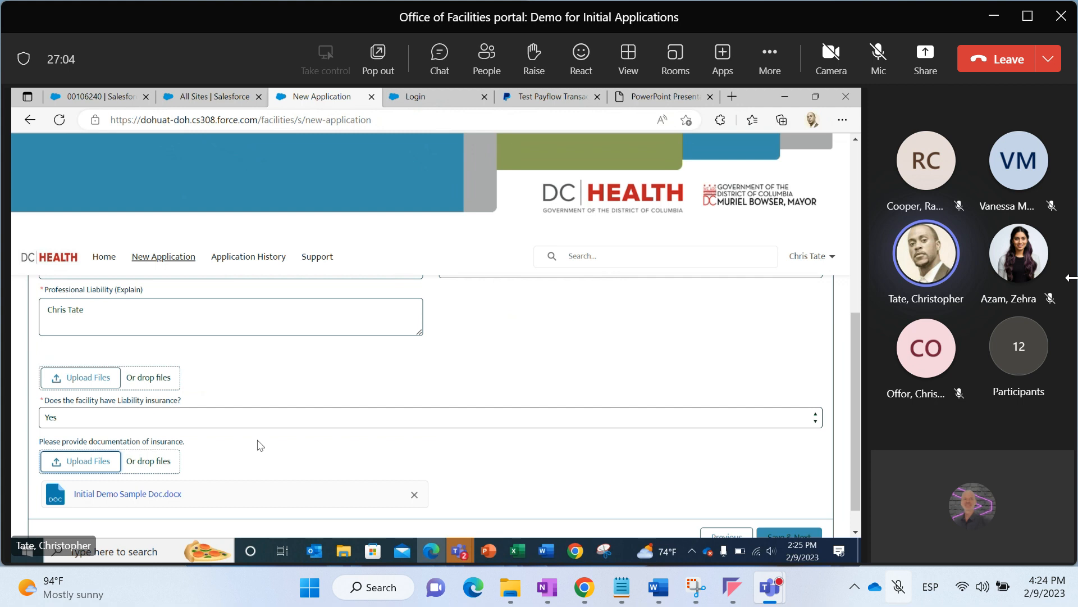
# Upload Initial Demo Sample Doc.xlsx from Documents as documentation of insurance
pyautogui.click(163, 462)
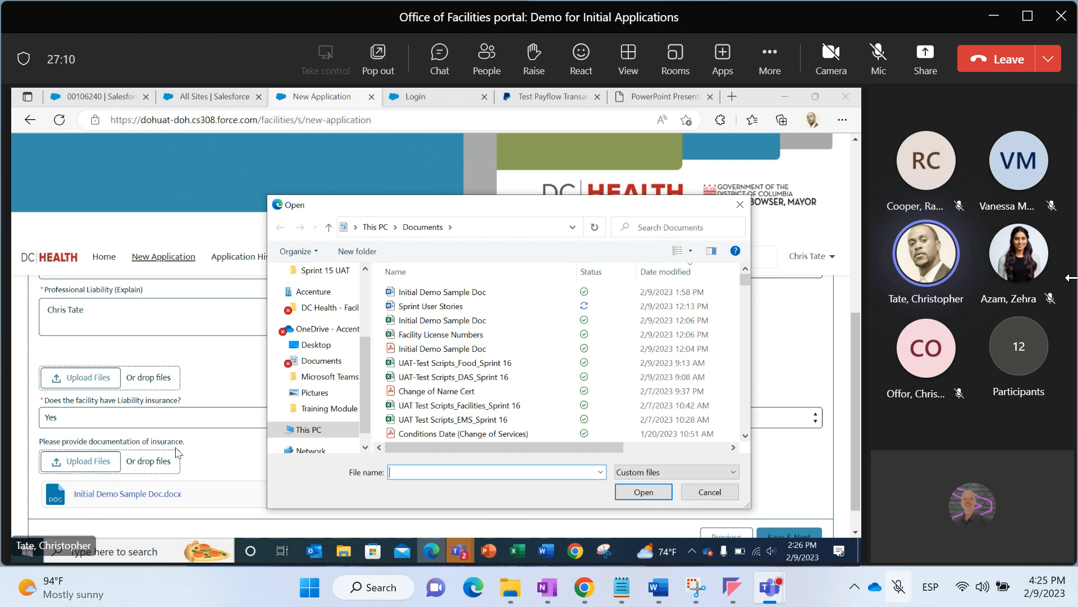
pyautogui.doubleClick(404, 322)
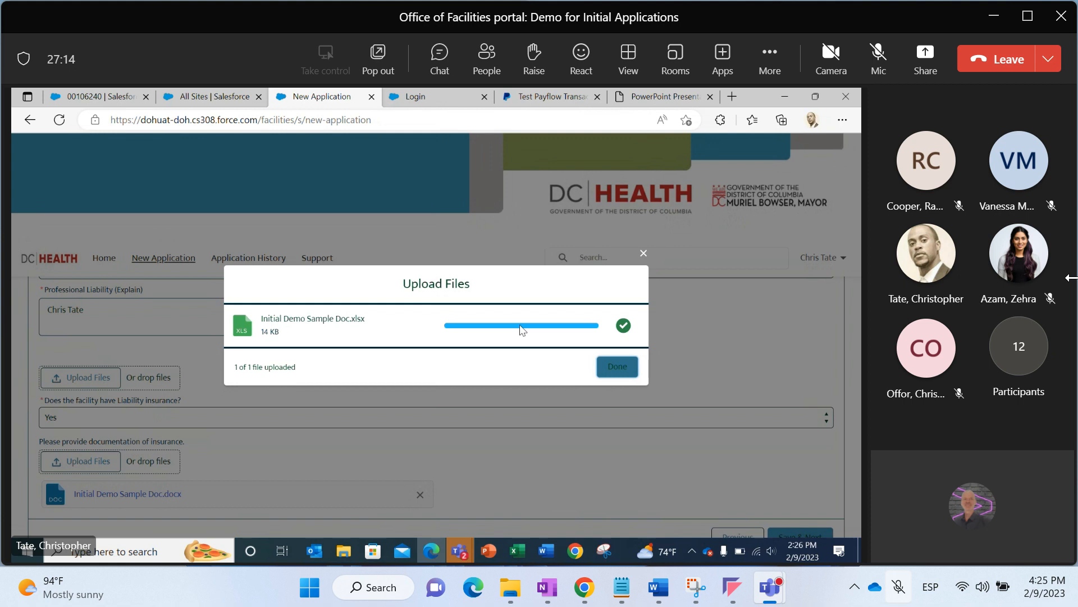
pyautogui.click(611, 368)
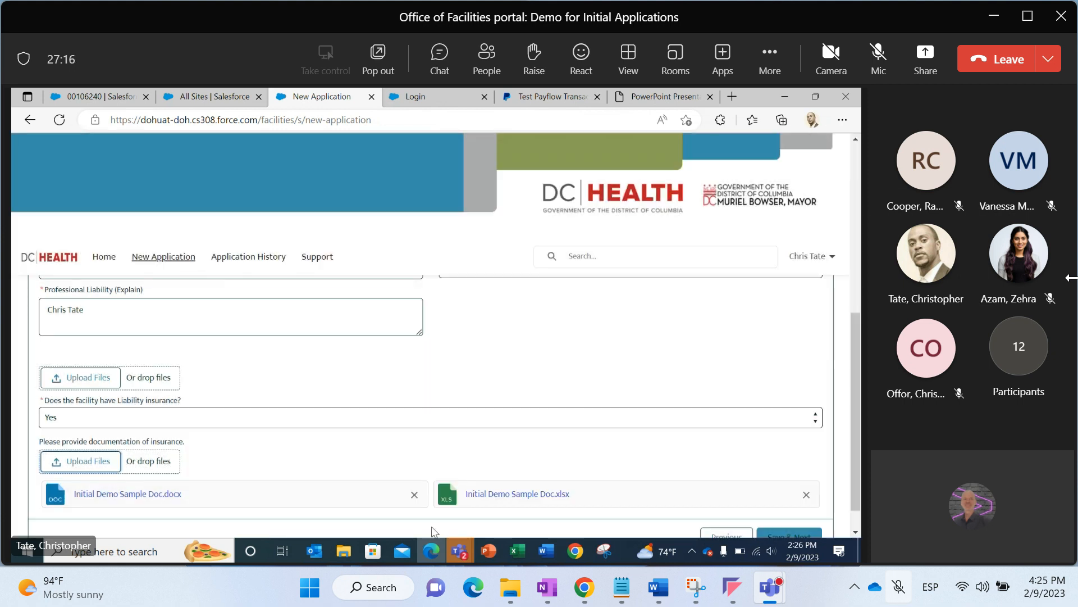
# Upload Initial Demo Sample Doc.pdf as documentation of insurance by dropping it from the Documents folder
pyautogui.moveTo(353, 553)
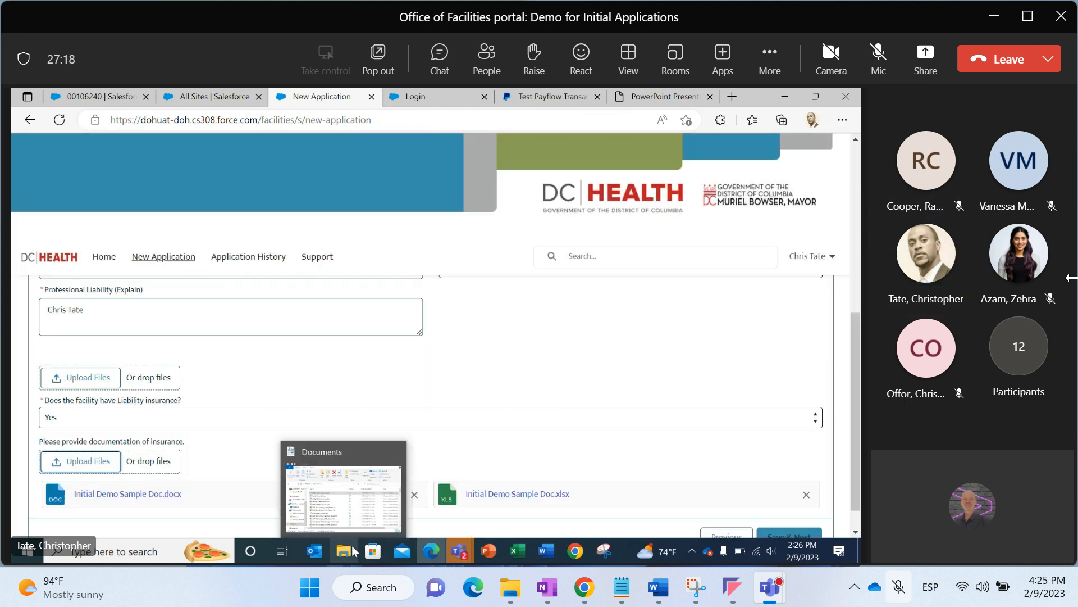
pyautogui.click(343, 494)
pyautogui.moveTo(393, 391); pyautogui.dragTo(140, 457)
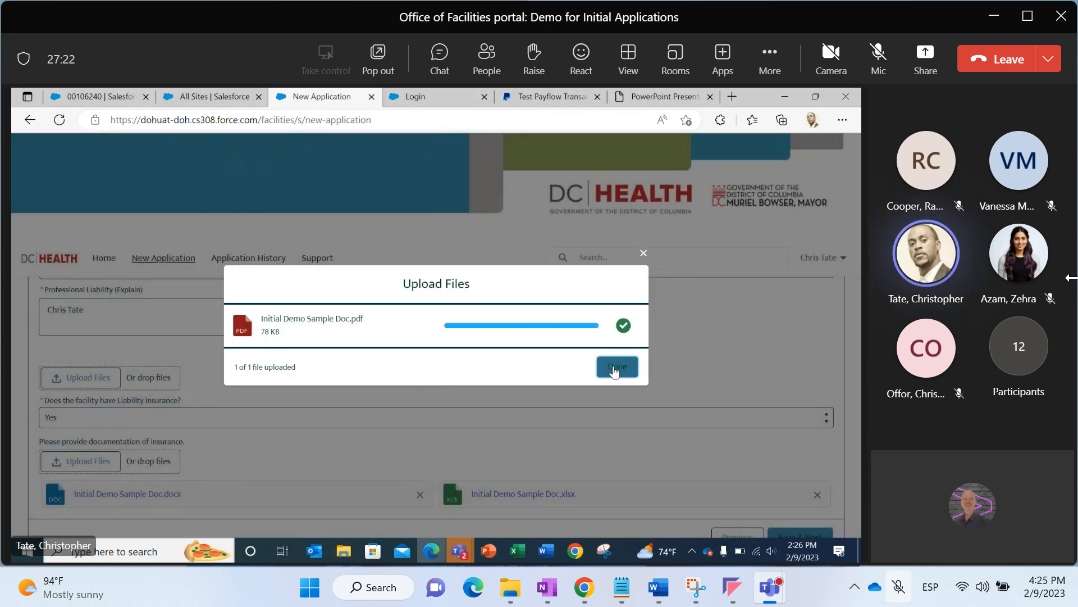
pyautogui.click(615, 368)
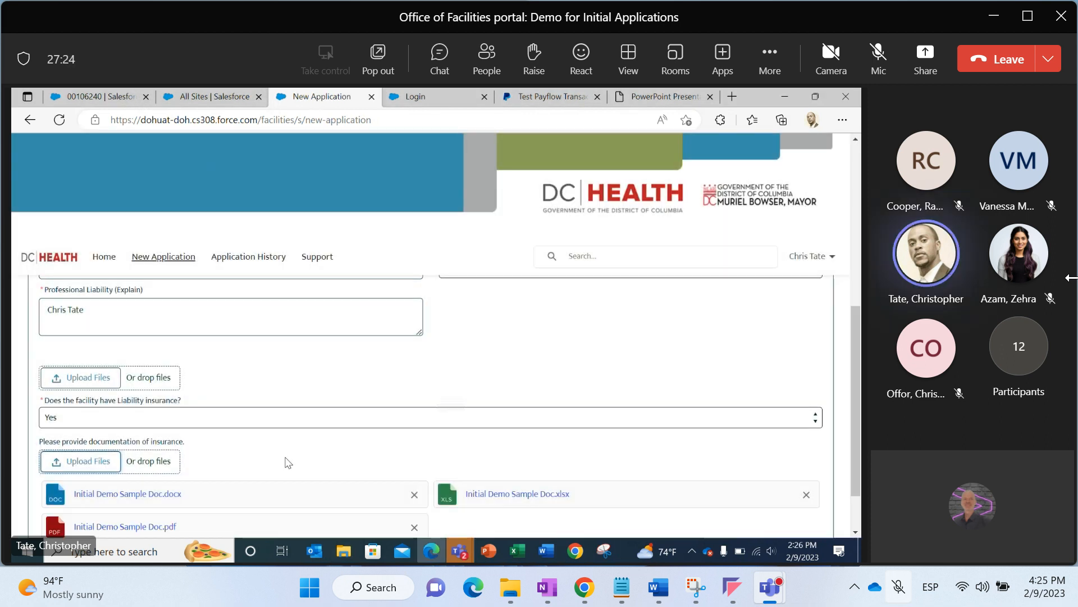
# Remove the pdf, xlsx and docx insurance documents, then try to save the page and continue
pyautogui.moveTo(851, 378); pyautogui.dragTo(854, 408)
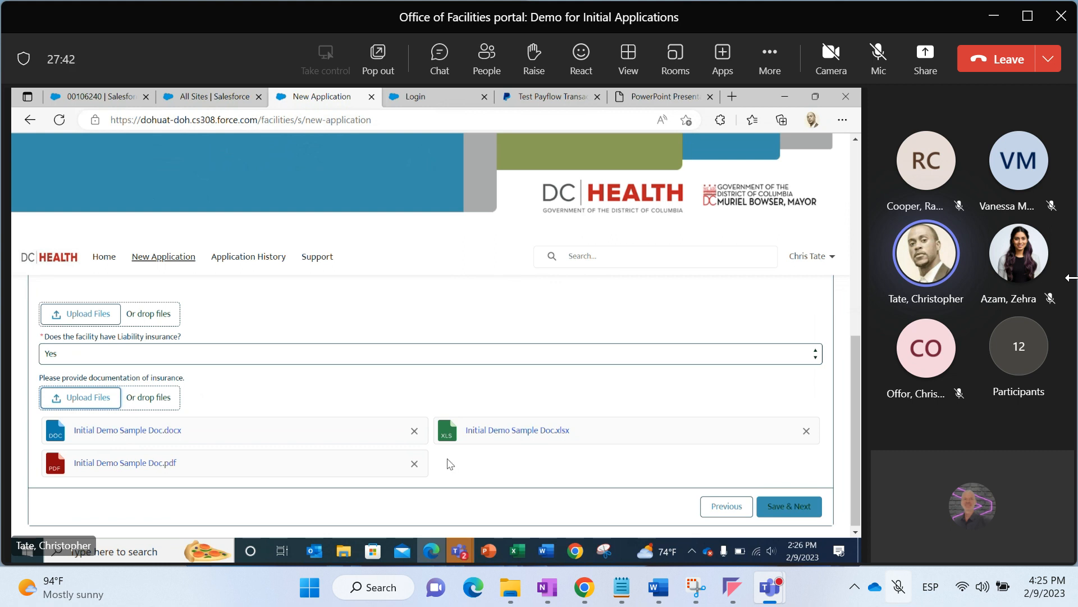
pyautogui.click(415, 464)
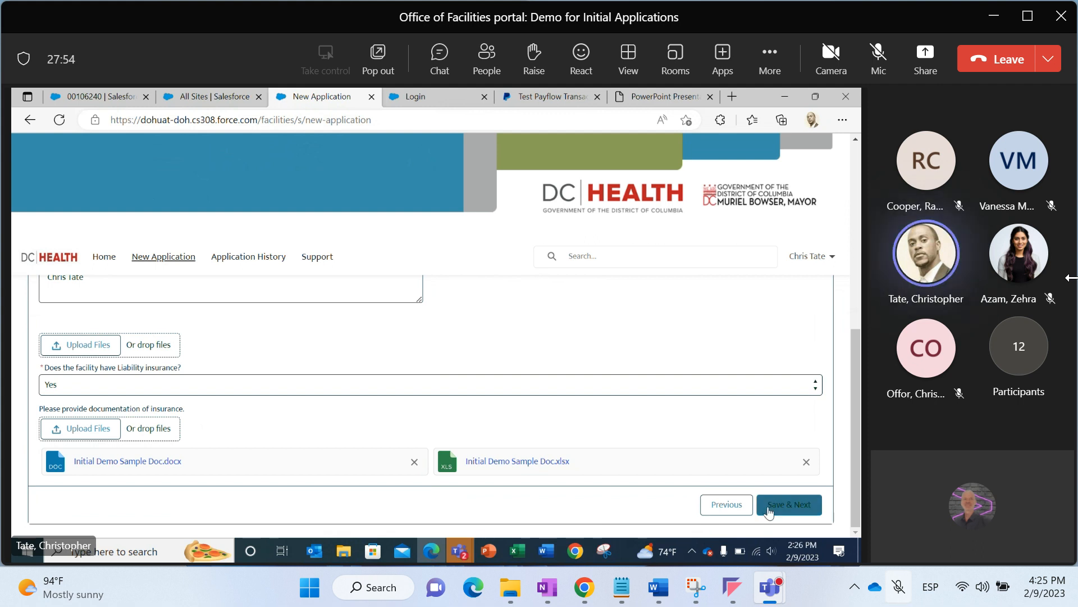
pyautogui.click(807, 461)
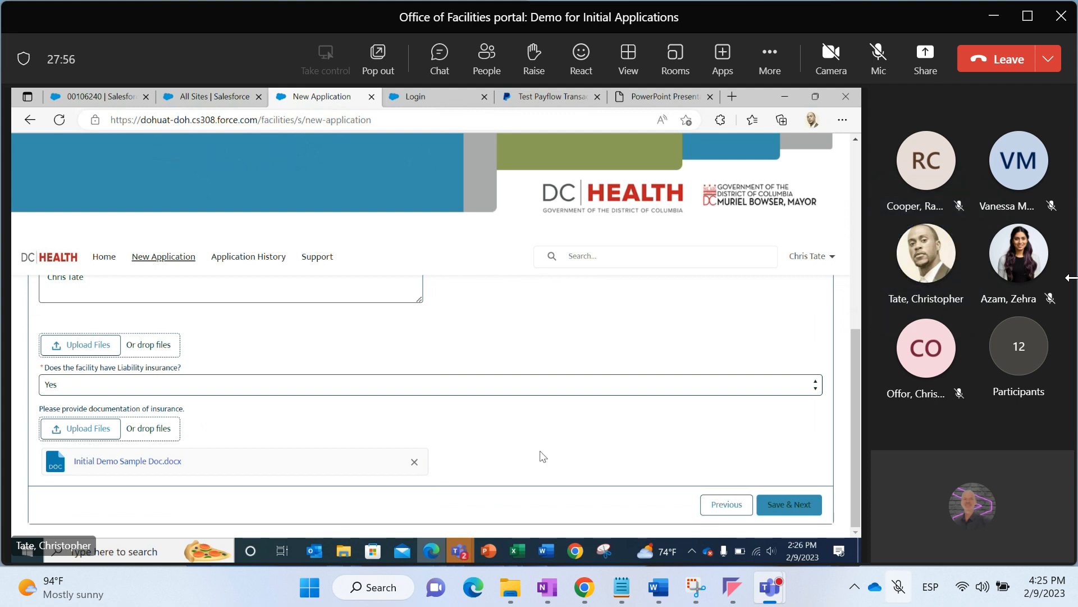
pyautogui.click(416, 464)
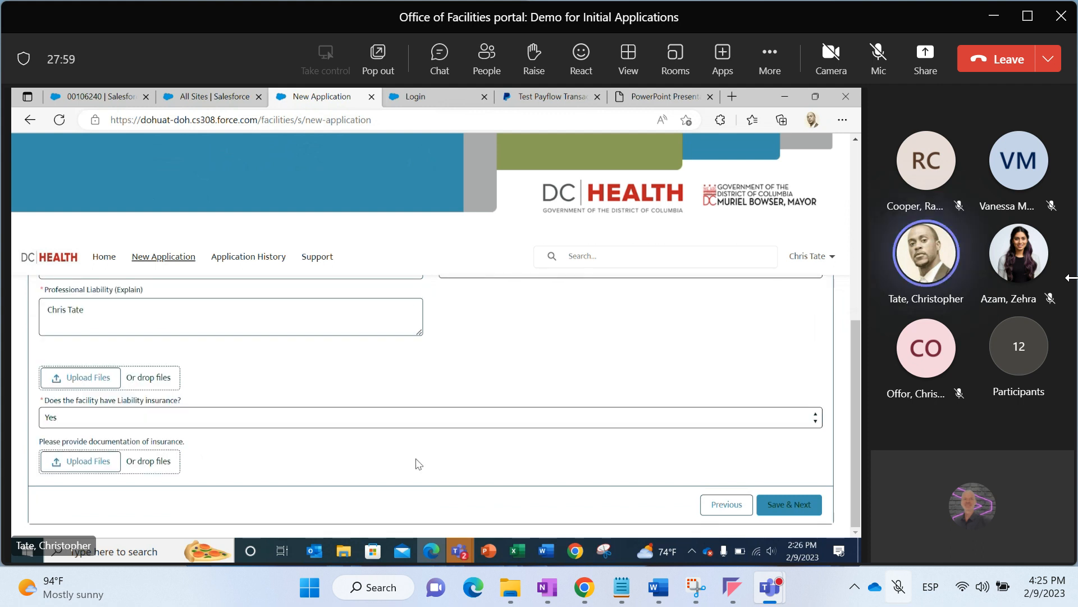
pyautogui.click(778, 507)
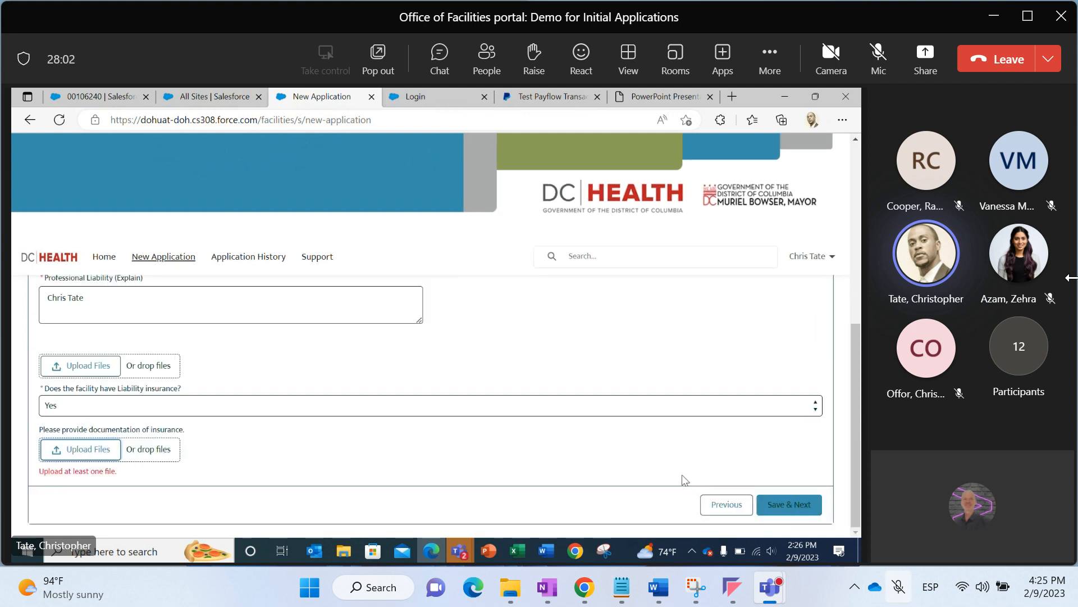
# Drop Initial Demo Sample Doc.pdf from the Documents folder into the insurance documentation upload area
pyautogui.moveTo(76, 429); pyautogui.dragTo(128, 428)
pyautogui.click(341, 555)
pyautogui.click(375, 388)
pyautogui.moveTo(376, 392); pyautogui.dragTo(154, 449)
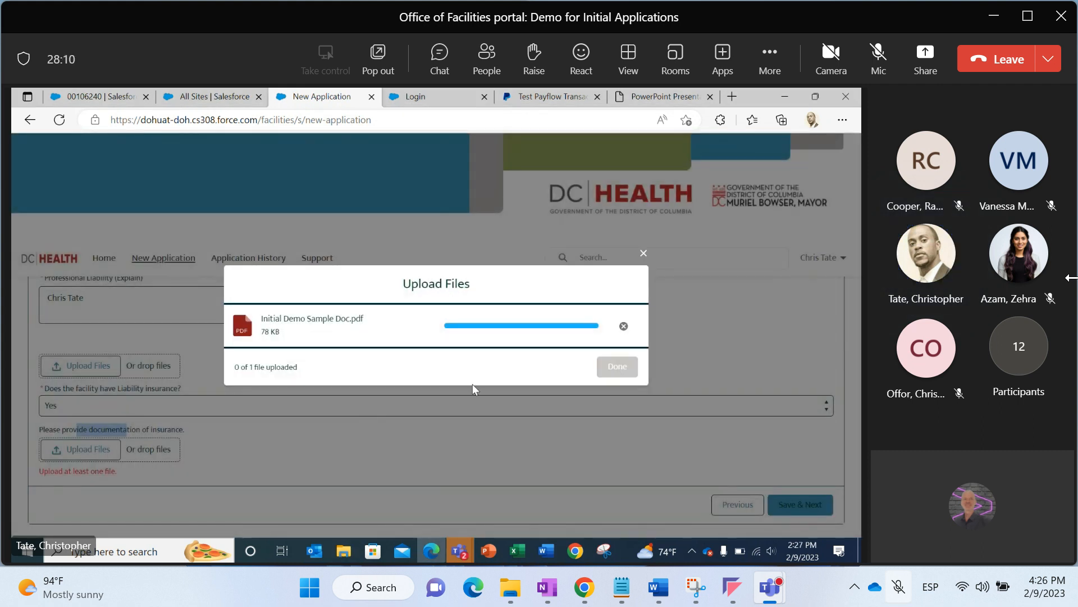
pyautogui.click(609, 369)
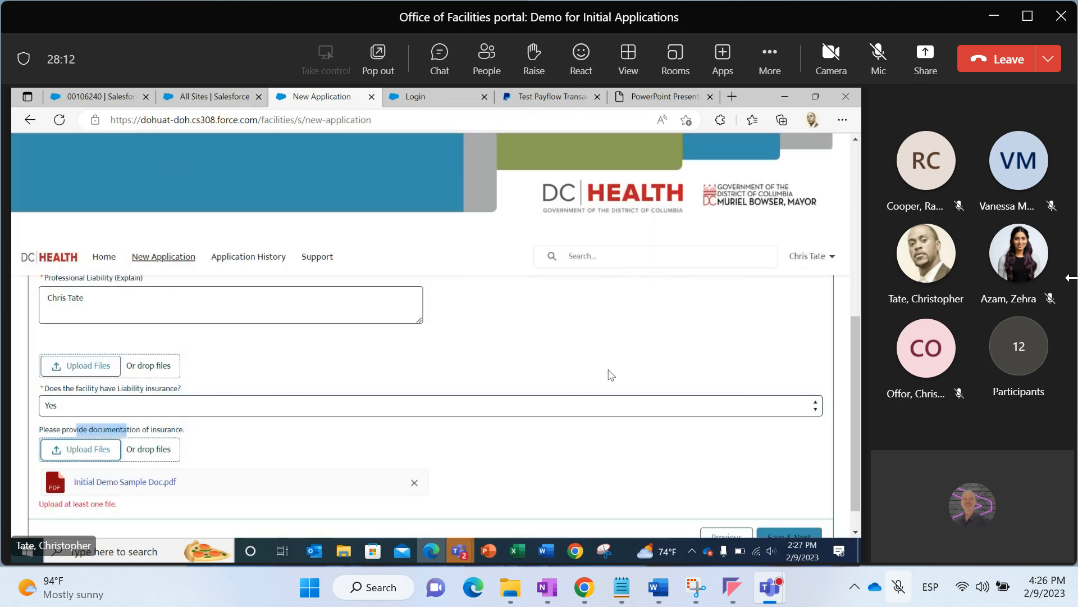
# Save and continue to the Payment Selection page, then highlight the Number of Beds value
pyautogui.click(814, 535)
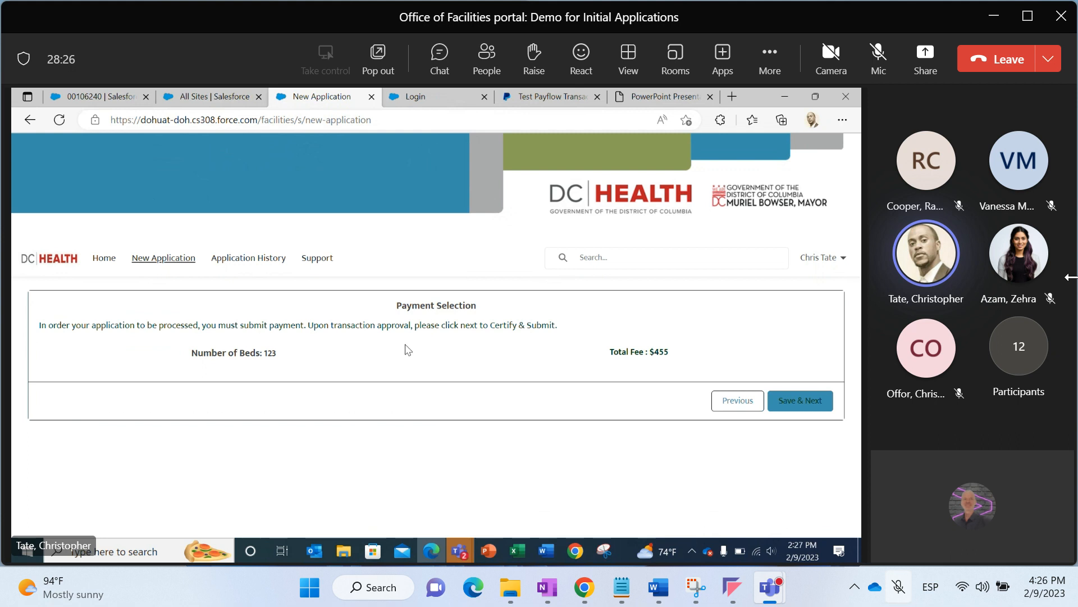
pyautogui.doubleClick(268, 353)
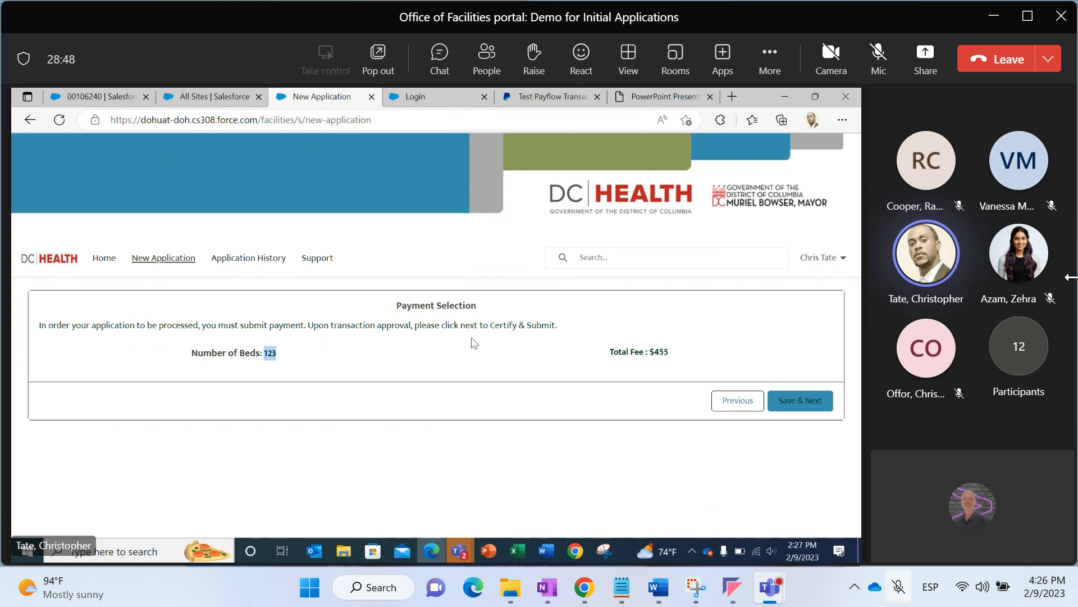
# Highlight the Number of Beds value and save the payment selection to reach the Payment Wizard
pyautogui.click(310, 350)
pyautogui.moveTo(267, 351); pyautogui.dragTo(278, 353)
pyautogui.click(789, 400)
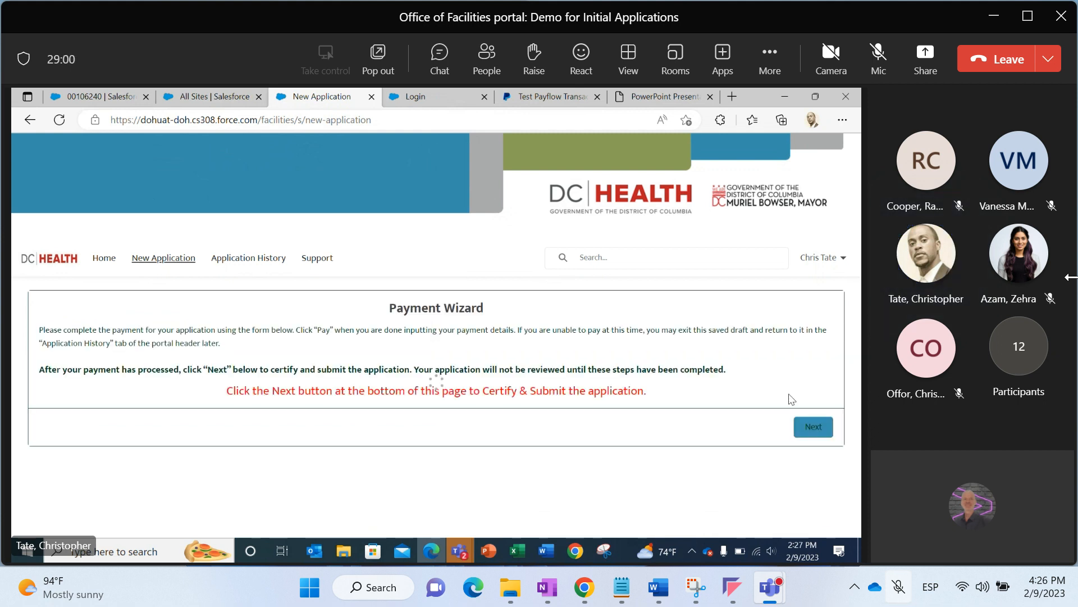
# Try to advance past the Payment Wizard without paying, then retry to return to the payment form
pyautogui.moveTo(854, 345); pyautogui.dragTo(858, 441)
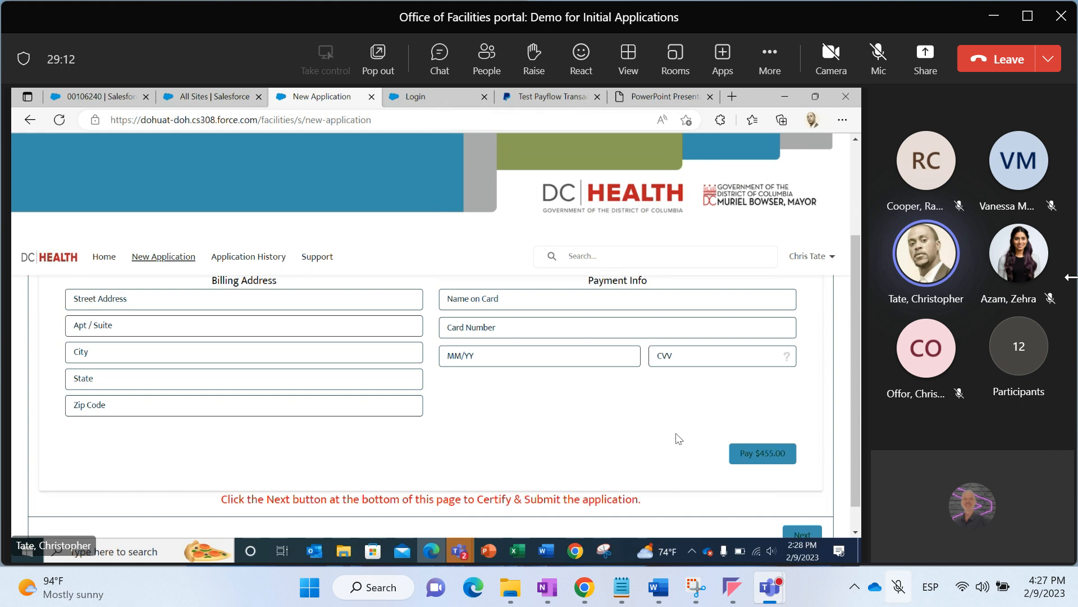
pyautogui.moveTo(858, 492); pyautogui.dragTo(858, 509)
pyautogui.click(811, 511)
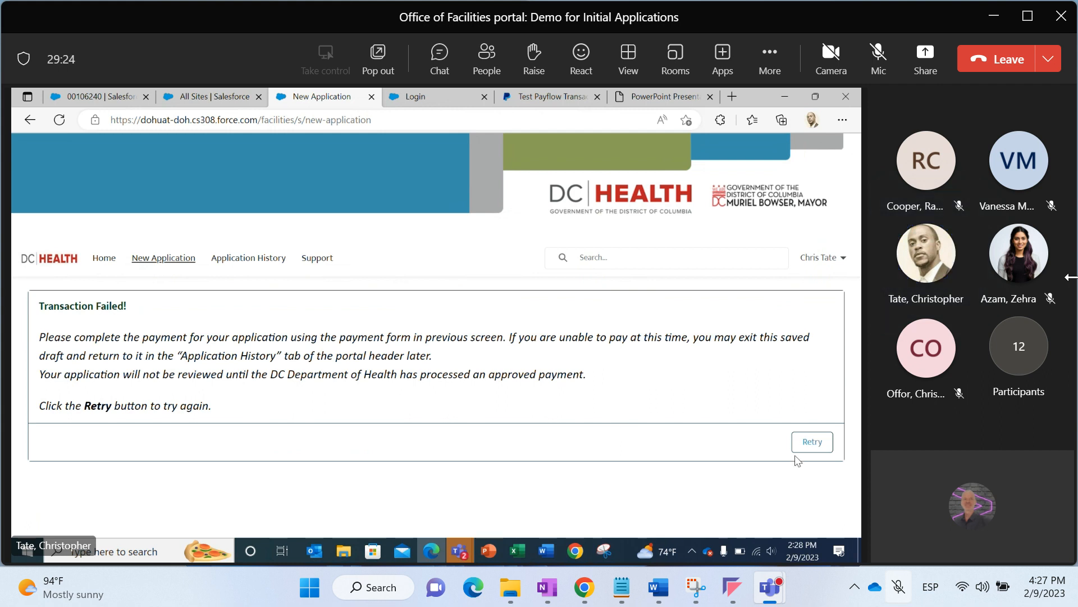
pyautogui.click(813, 451)
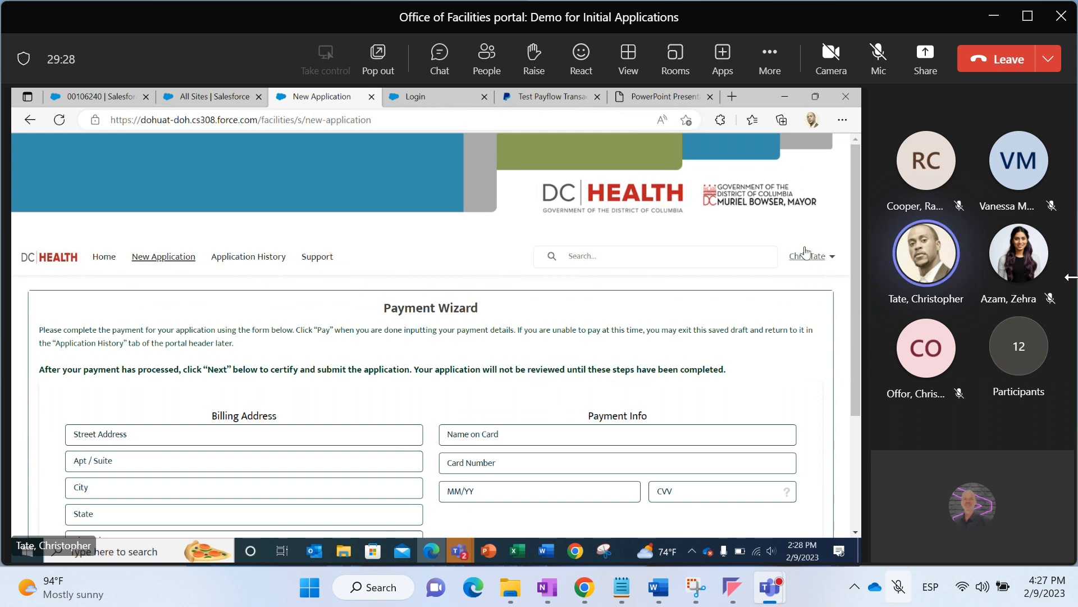
pyautogui.moveTo(854, 260); pyautogui.dragTo(857, 296)
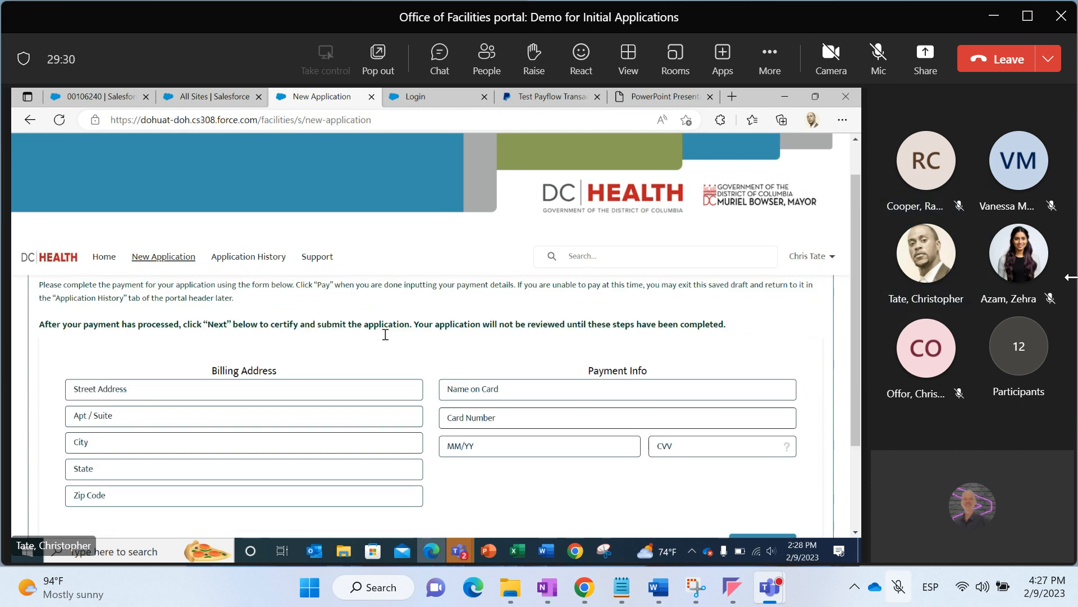
pyautogui.click(363, 389)
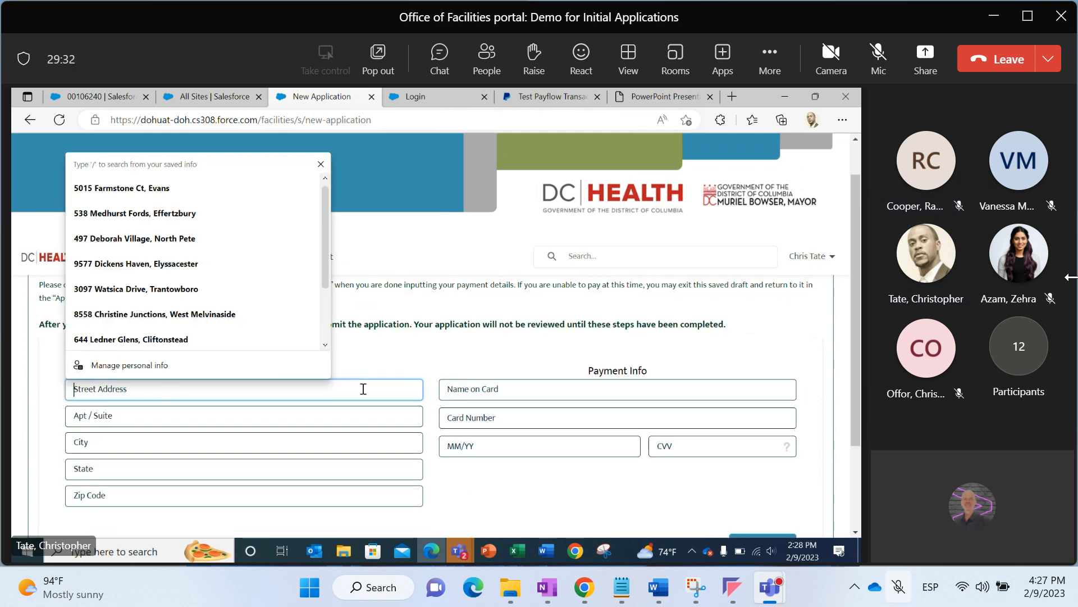
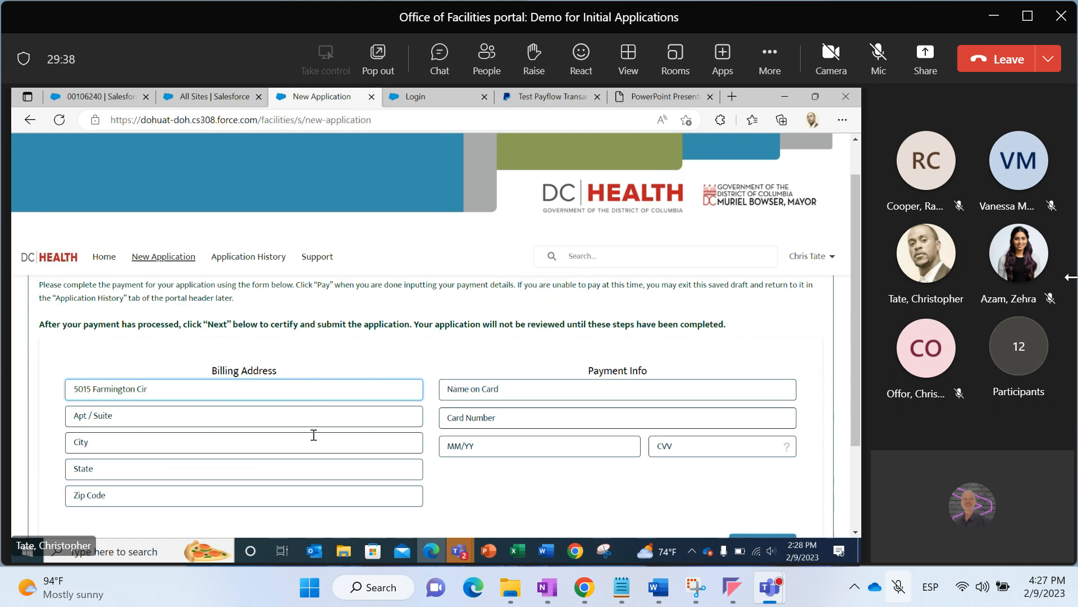
# Fill in the billing city Macon, state Georgia and zip code 34567
pyautogui.click(312, 439)
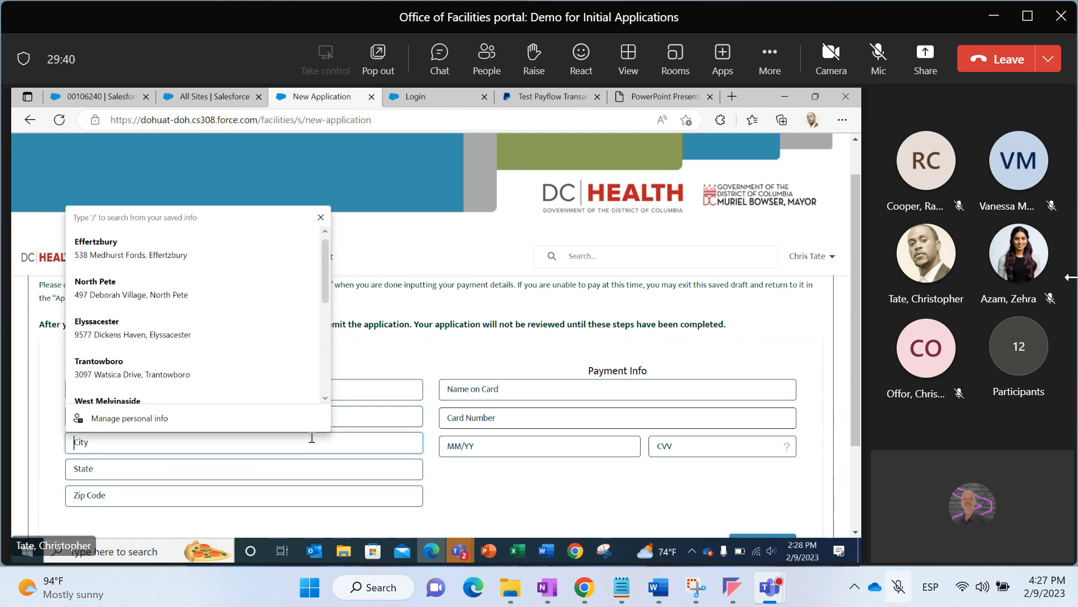
pyautogui.write('Macon')
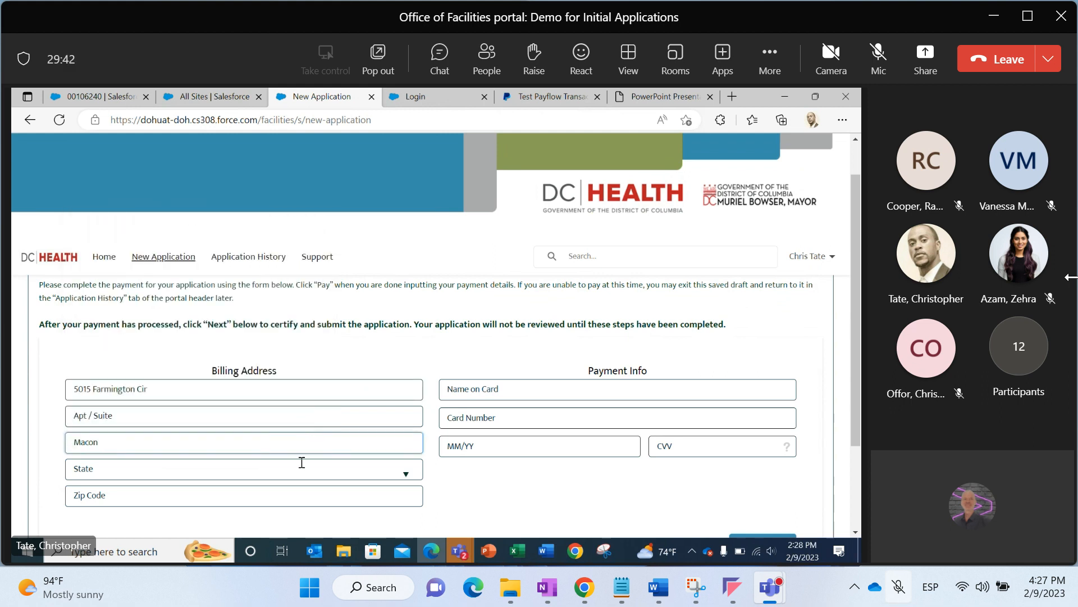
pyautogui.click(301, 462)
pyautogui.write('g')
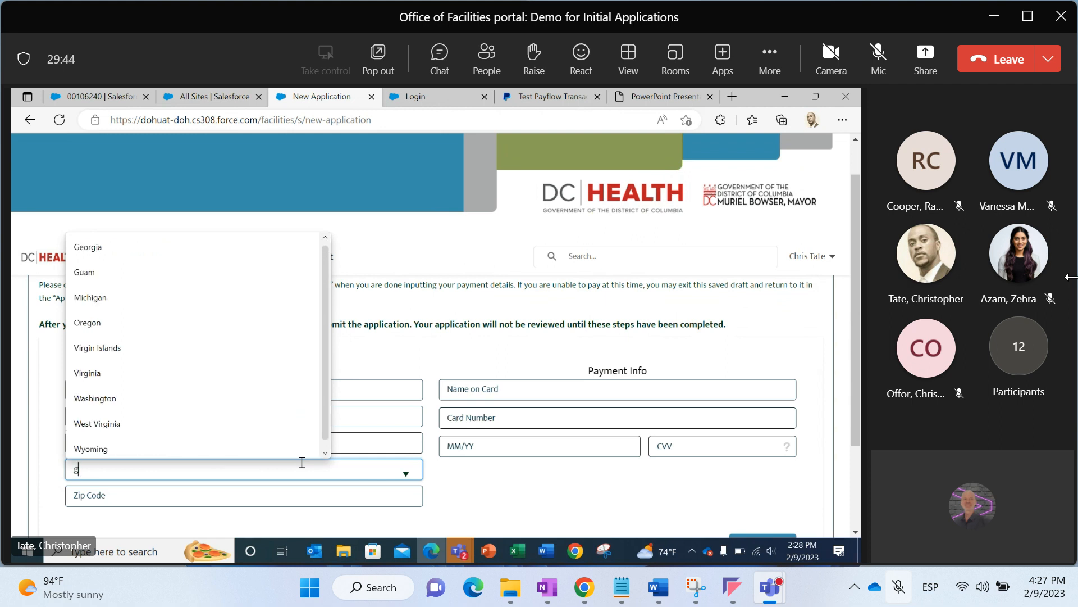
pyautogui.click(158, 256)
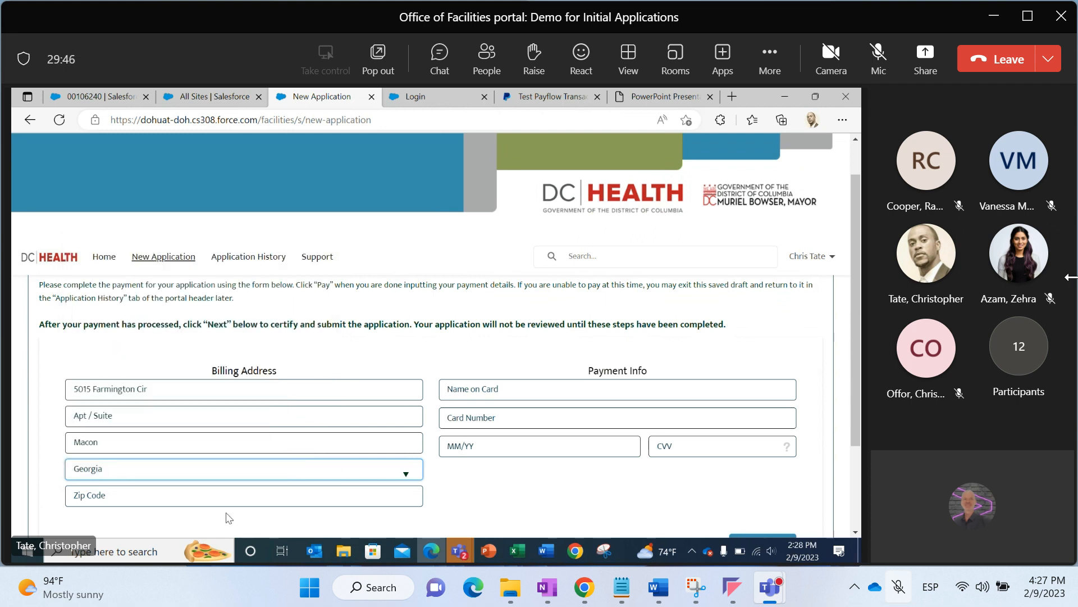
pyautogui.click(243, 496)
pyautogui.write('34567')
# Enter the cardholder's name in the payment info
pyautogui.click(463, 390)
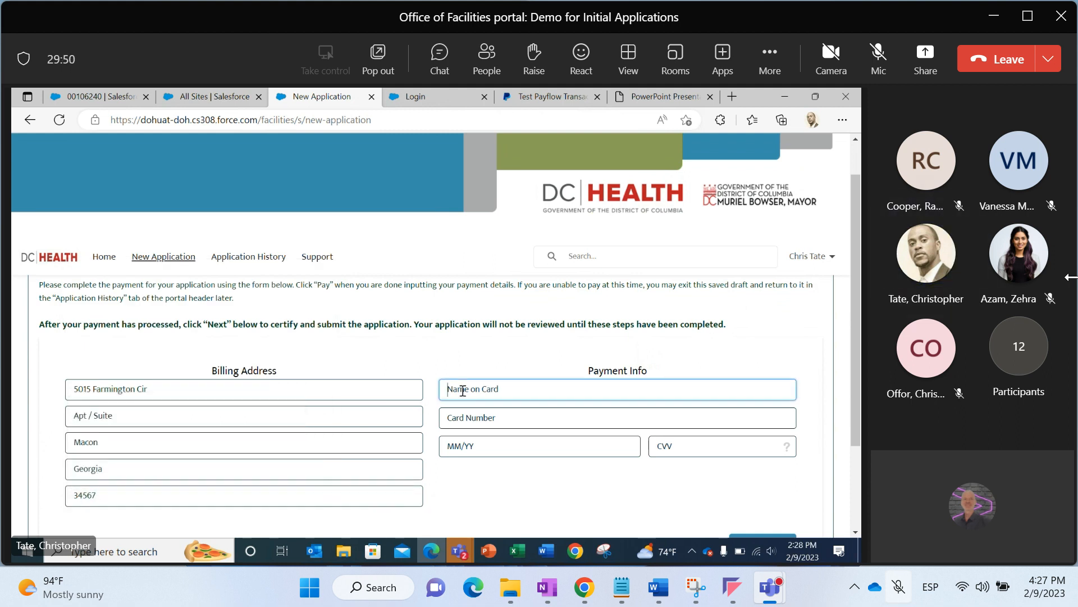
pyautogui.write('Andy Test')
# Check the PayPal test card page and paste the copied test card number into the card number field
pyautogui.click(512, 95)
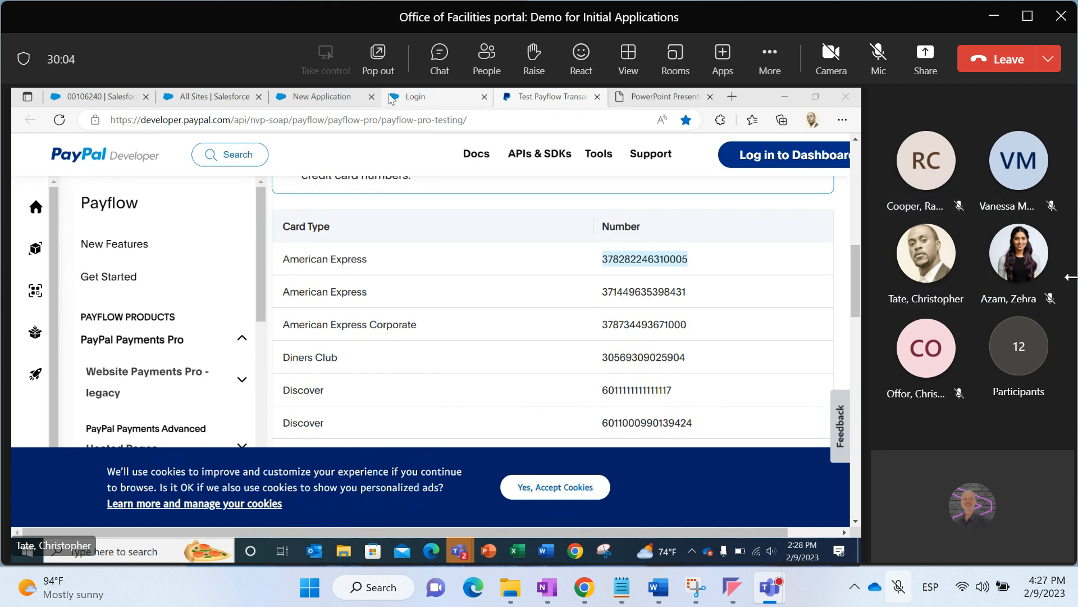
pyautogui.click(391, 98)
pyautogui.click(334, 96)
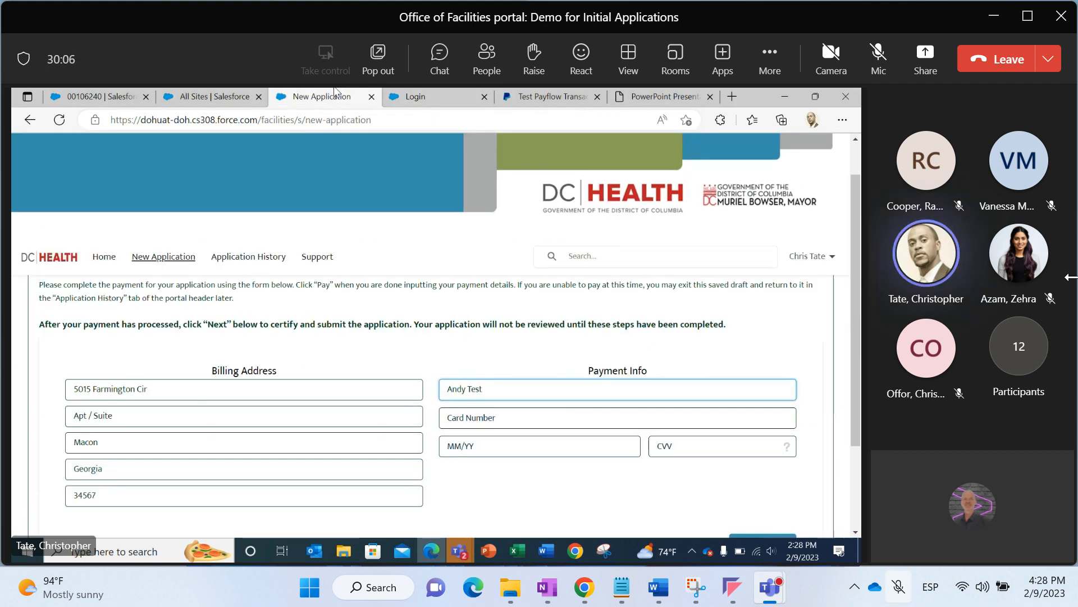
pyautogui.click(489, 415)
pyautogui.hotkey('ctrl', 'v')
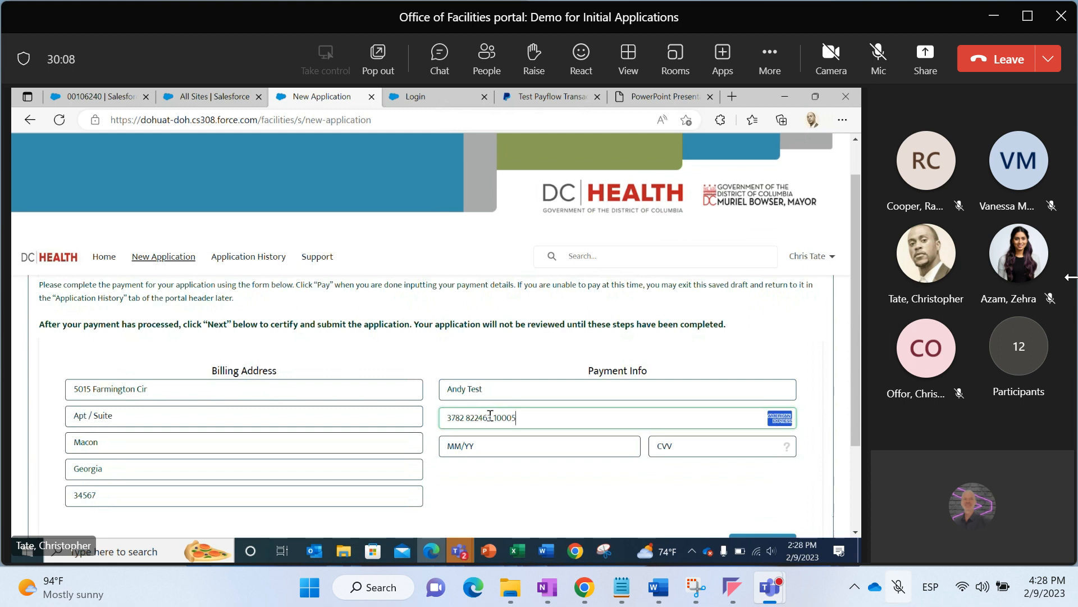
# Enter the card's expiry date and CVV security code, correcting the expiry year
pyautogui.press('Tab')
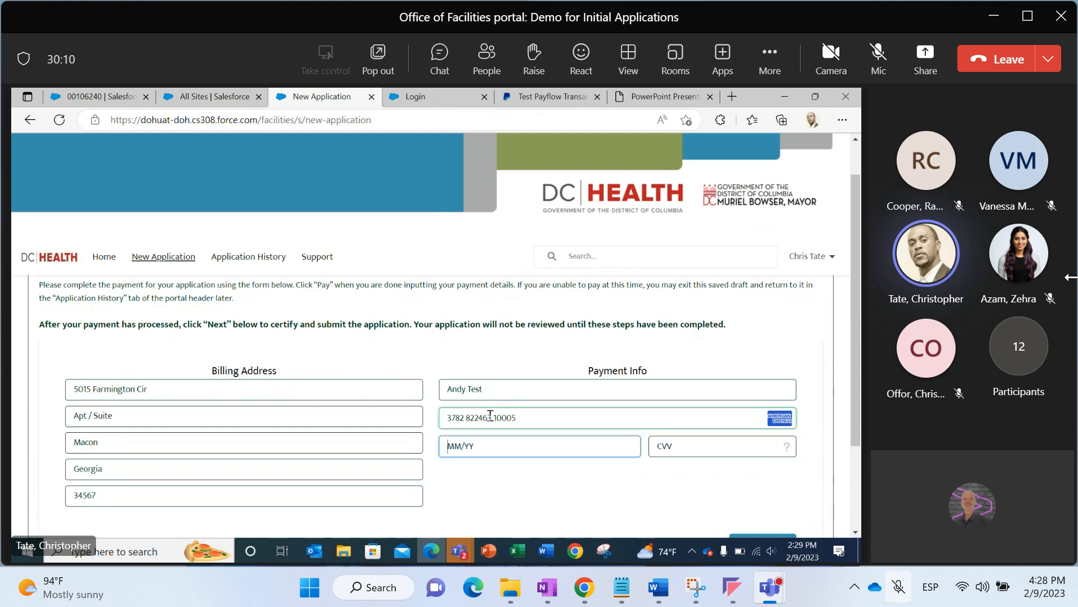
pyautogui.write('12 / ')
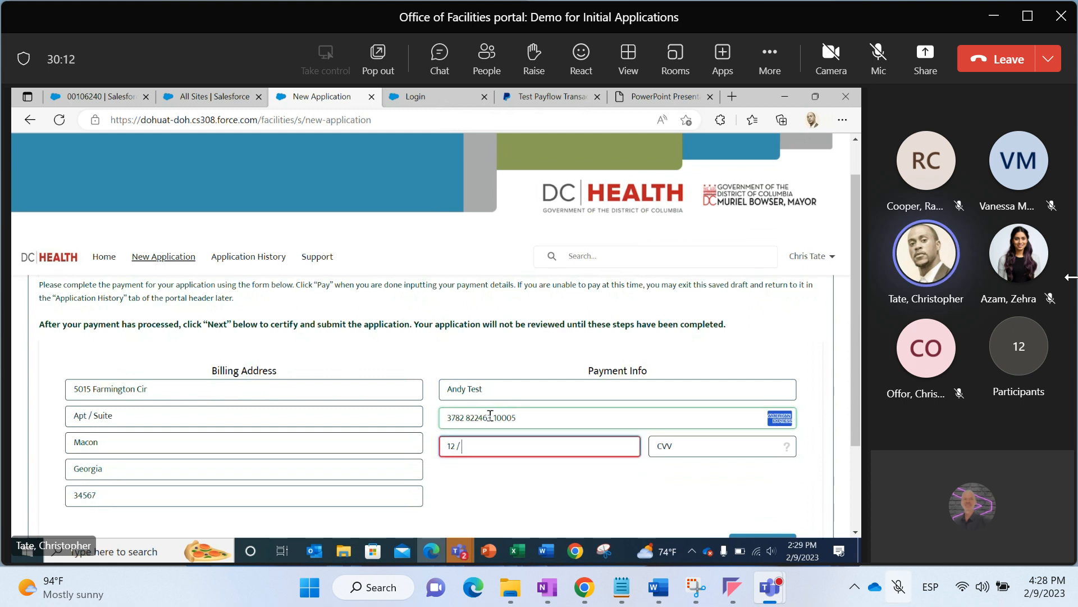
pyautogui.write('23')
pyautogui.press('Tab')
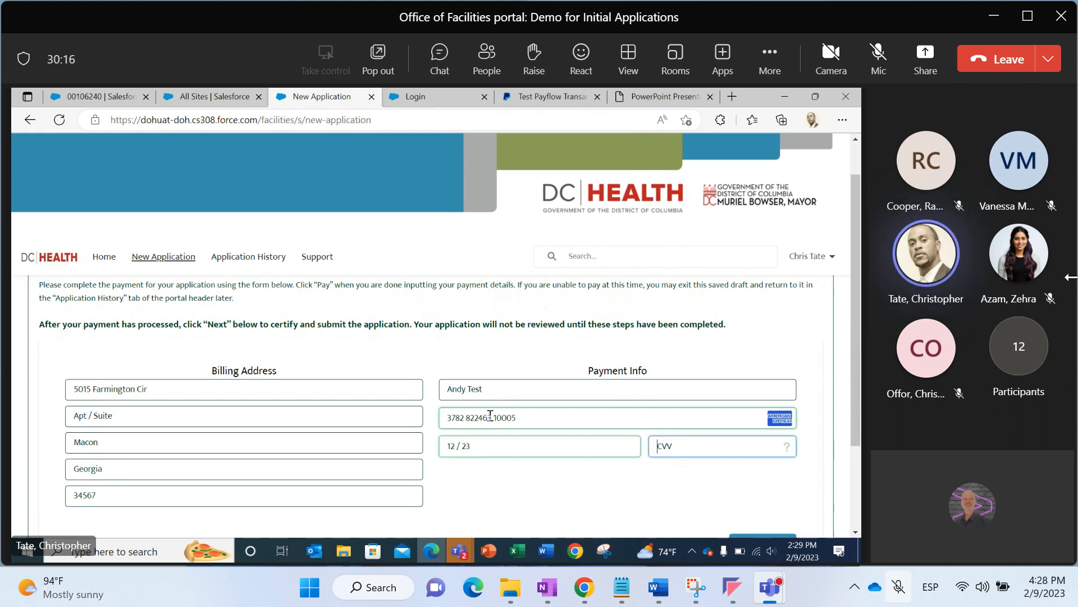
pyautogui.write('123')
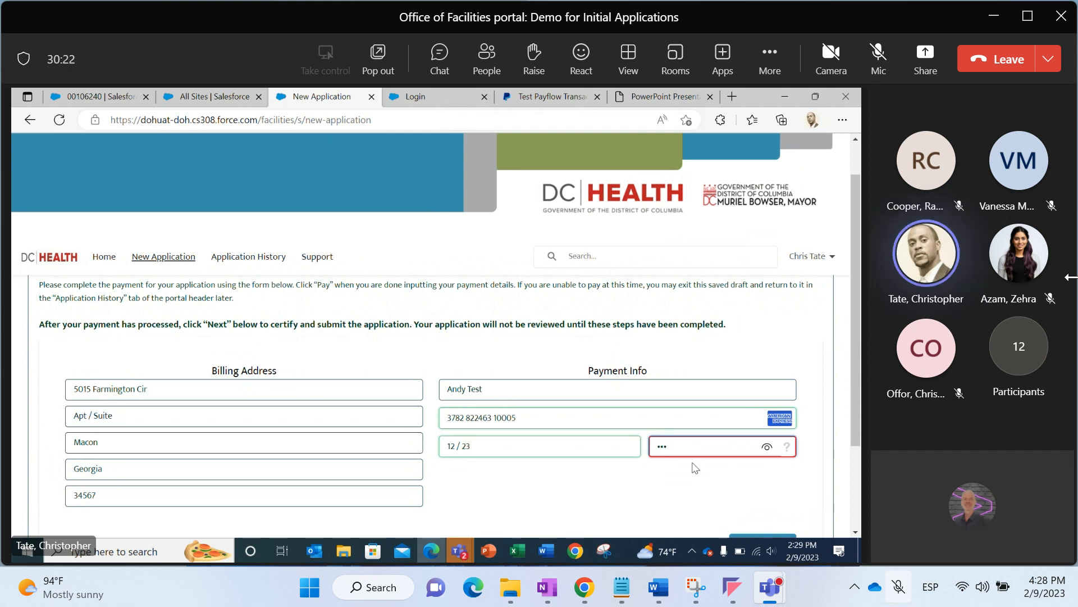
pyautogui.write('4')
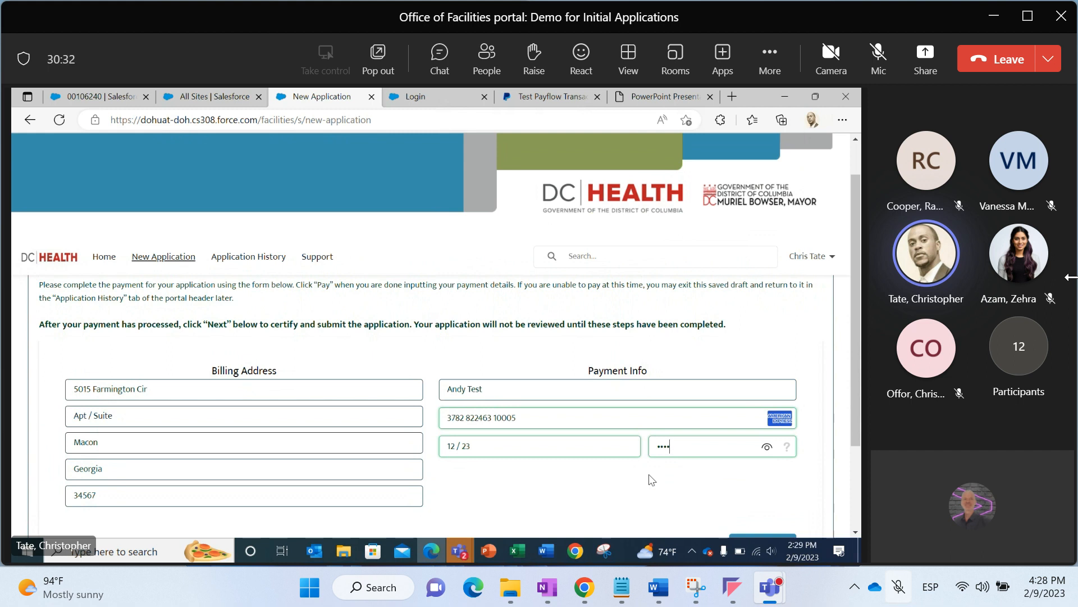
pyautogui.click(584, 452)
pyautogui.press('BackSpace')
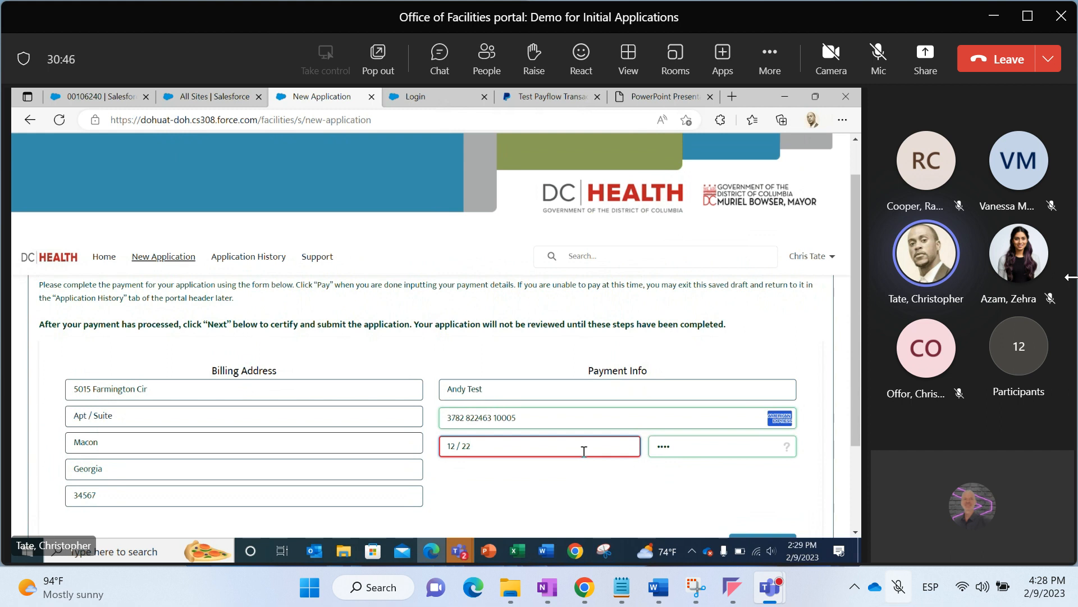
pyautogui.press('BackSpace')
pyautogui.write('3')
# Pay the $455.00 fee and continue to the Certify and Submit page
pyautogui.moveTo(858, 402); pyautogui.dragTo(855, 440)
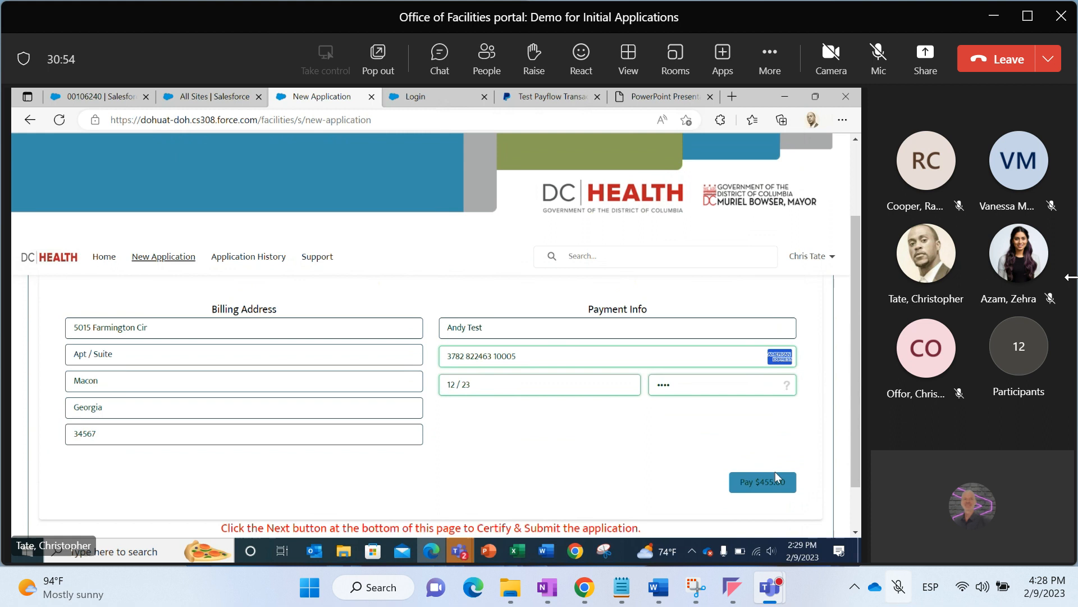
pyautogui.moveTo(859, 463); pyautogui.dragTo(860, 499)
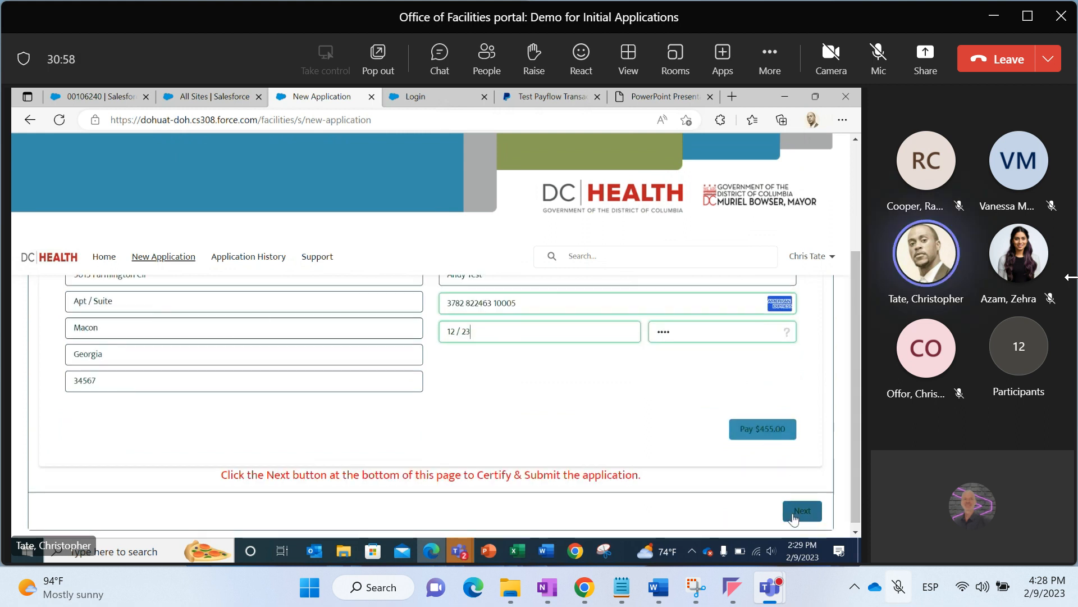
pyautogui.click(752, 429)
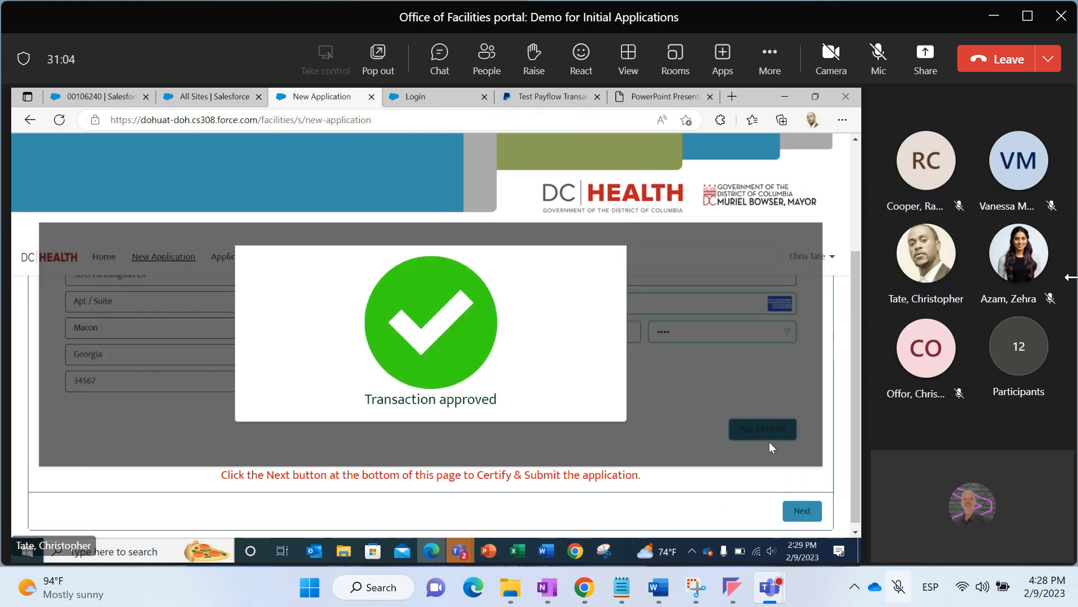
pyautogui.click(796, 509)
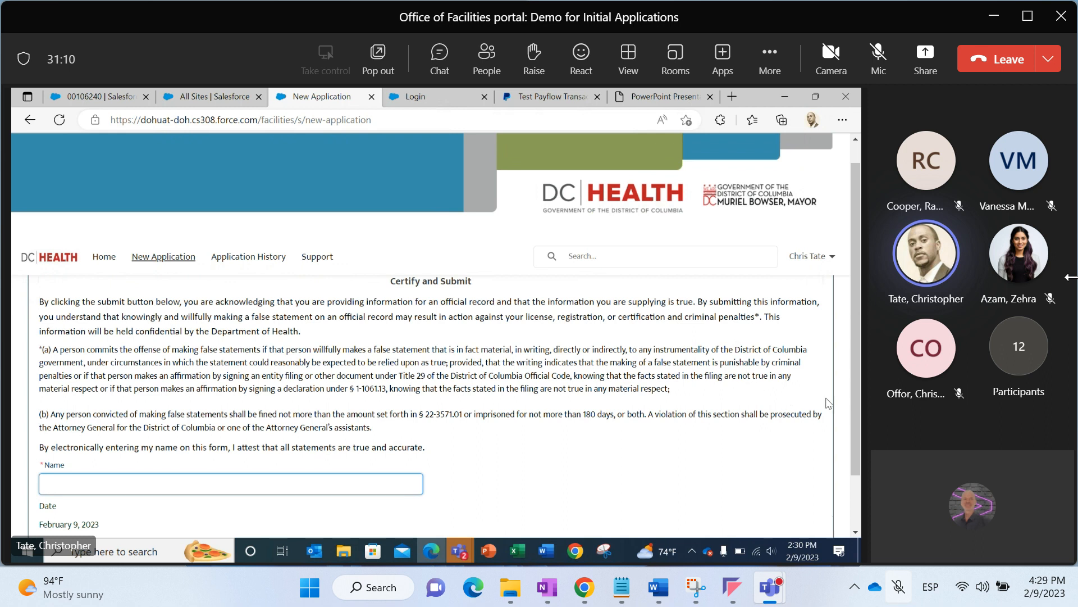
# Sign the certification with the applicant's name and submit the application
pyautogui.moveTo(854, 417); pyautogui.dragTo(856, 401)
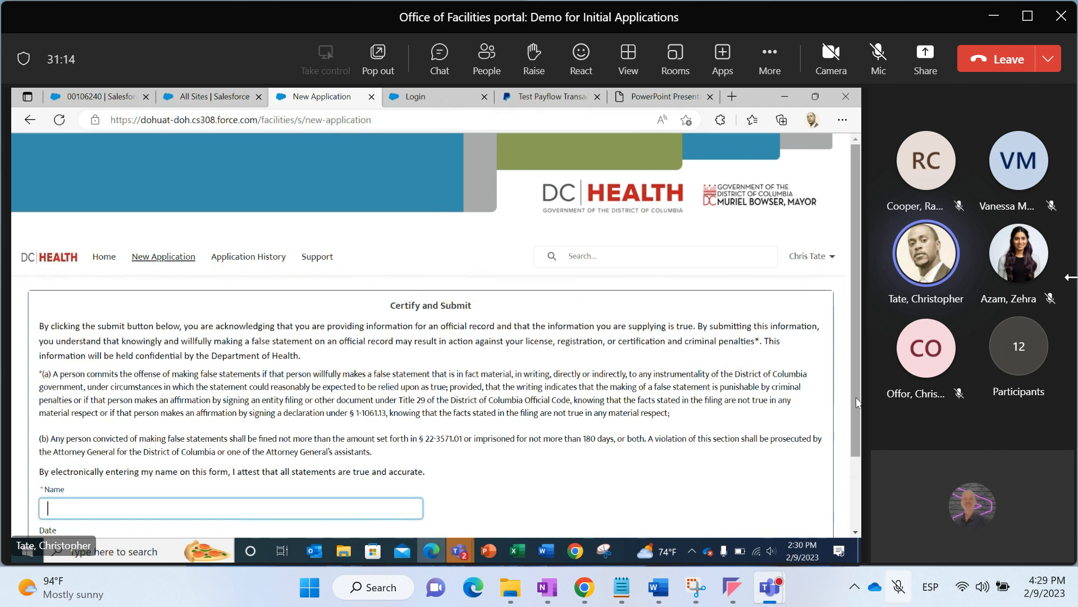
pyautogui.write('T')
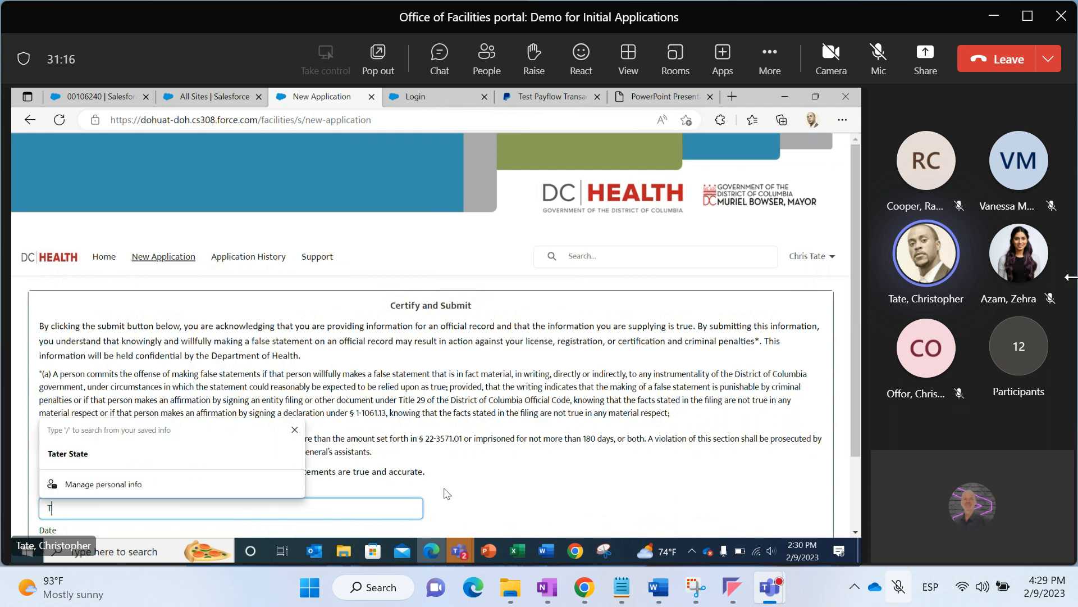
pyautogui.write('ate Test')
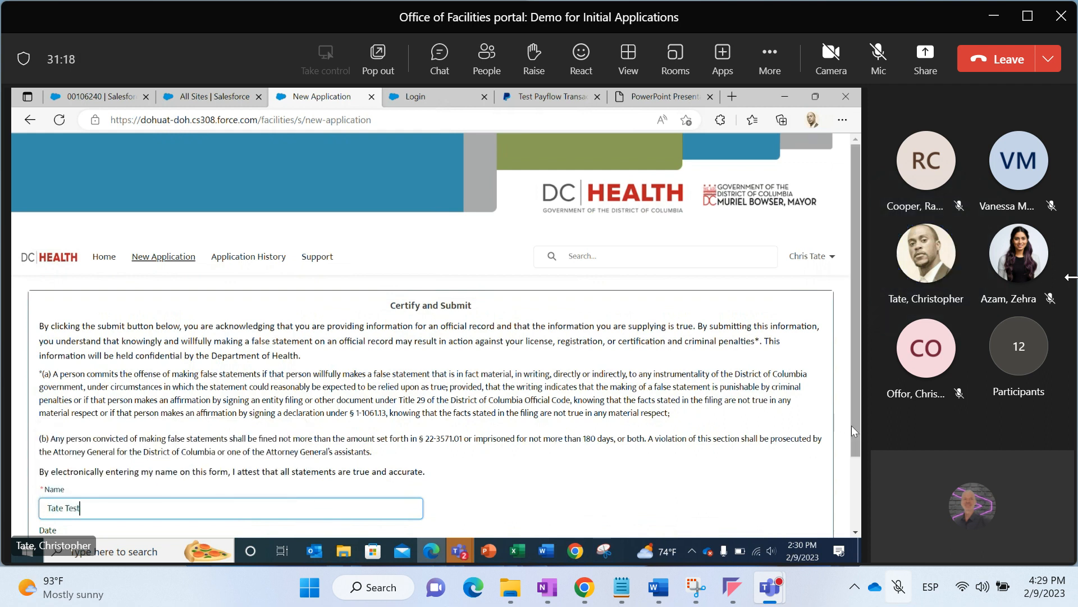
pyautogui.scroll(-2, 855, 429)
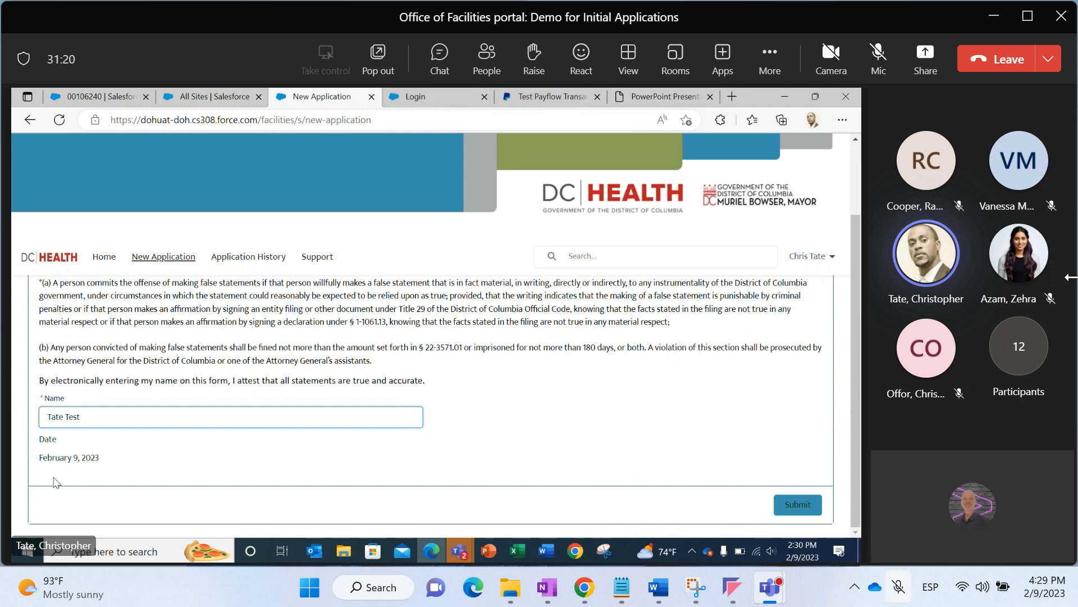
pyautogui.click(776, 506)
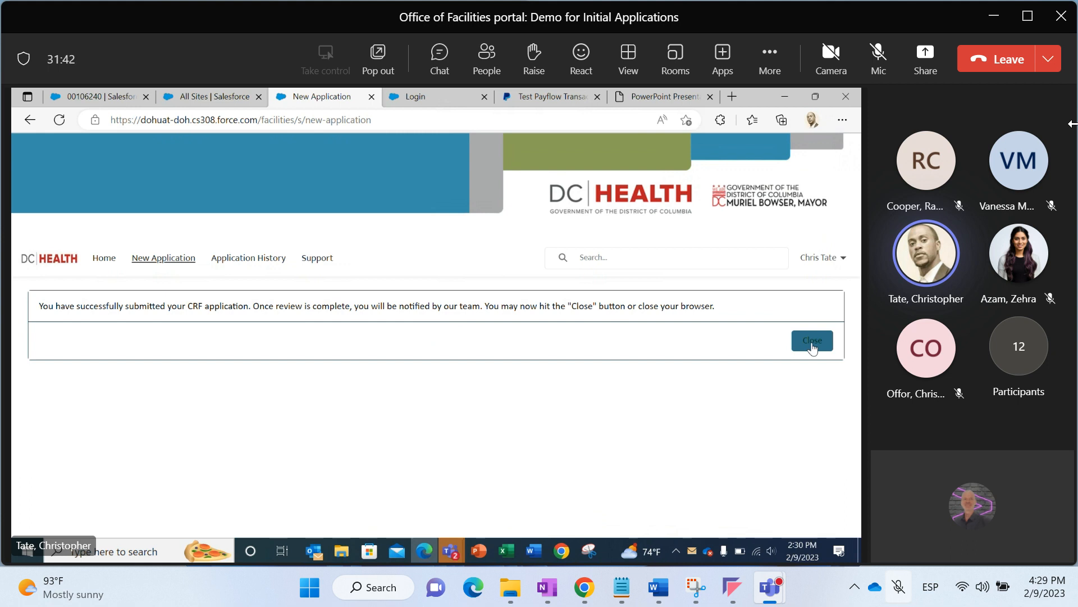
# Close the submission confirmation, switch to Outlook and open the Payment Received email
pyautogui.click(813, 343)
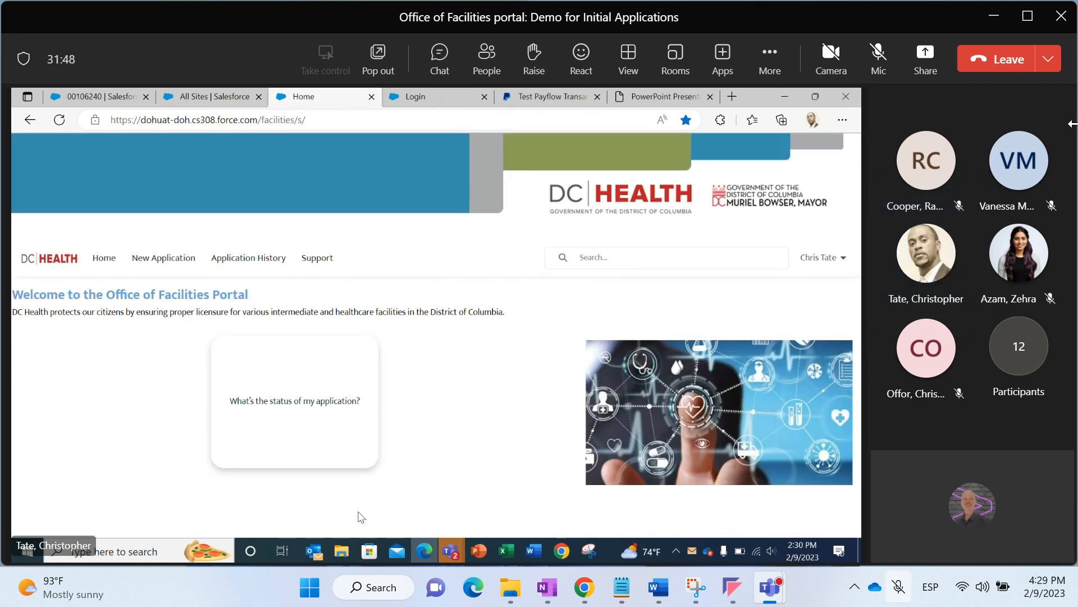
pyautogui.click(314, 550)
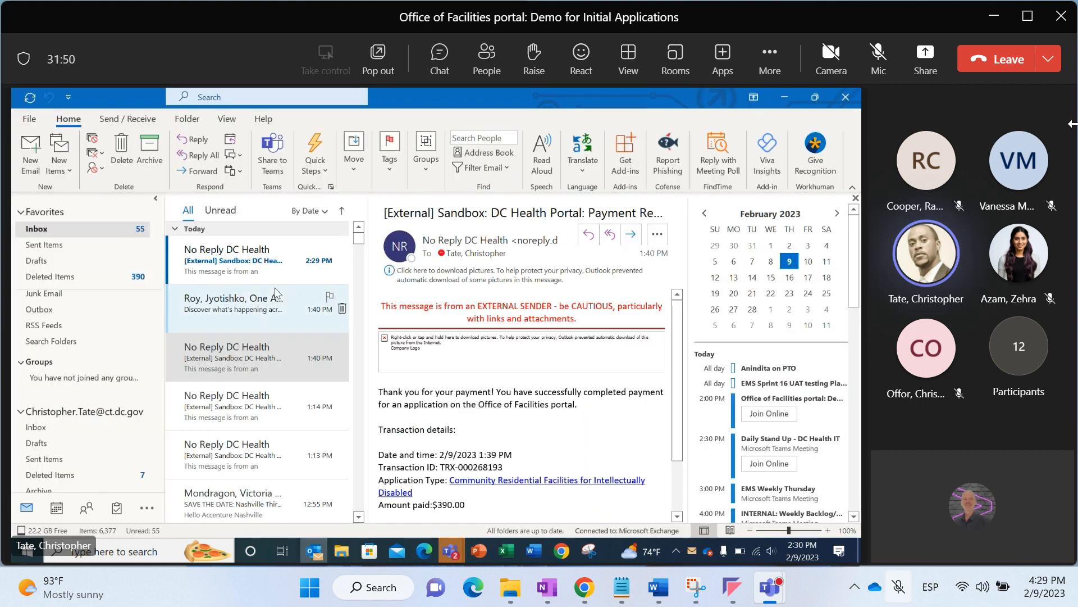
pyautogui.click(268, 272)
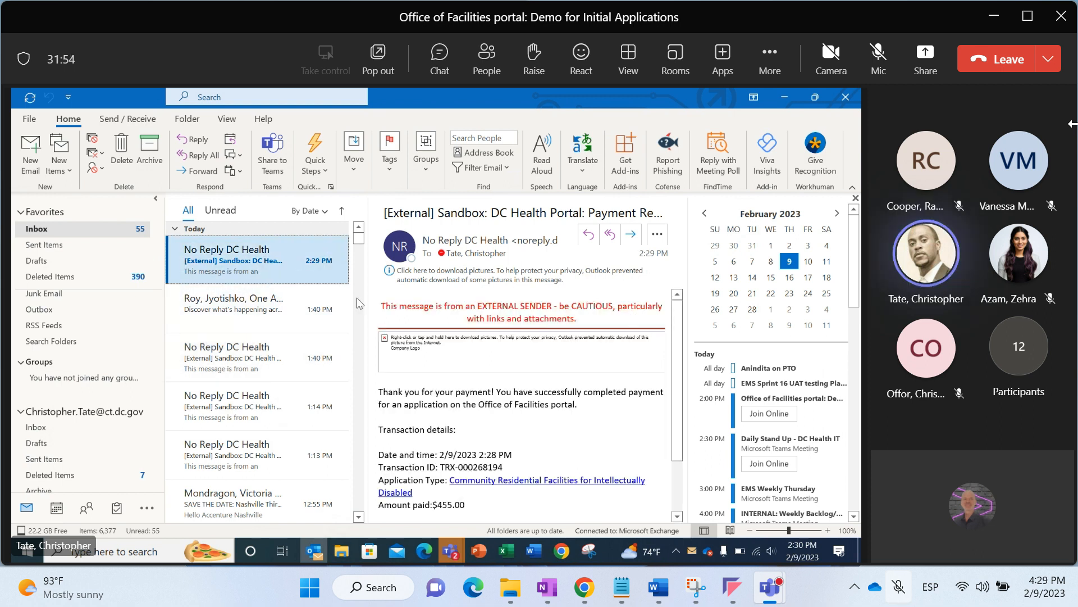
pyautogui.doubleClick(282, 269)
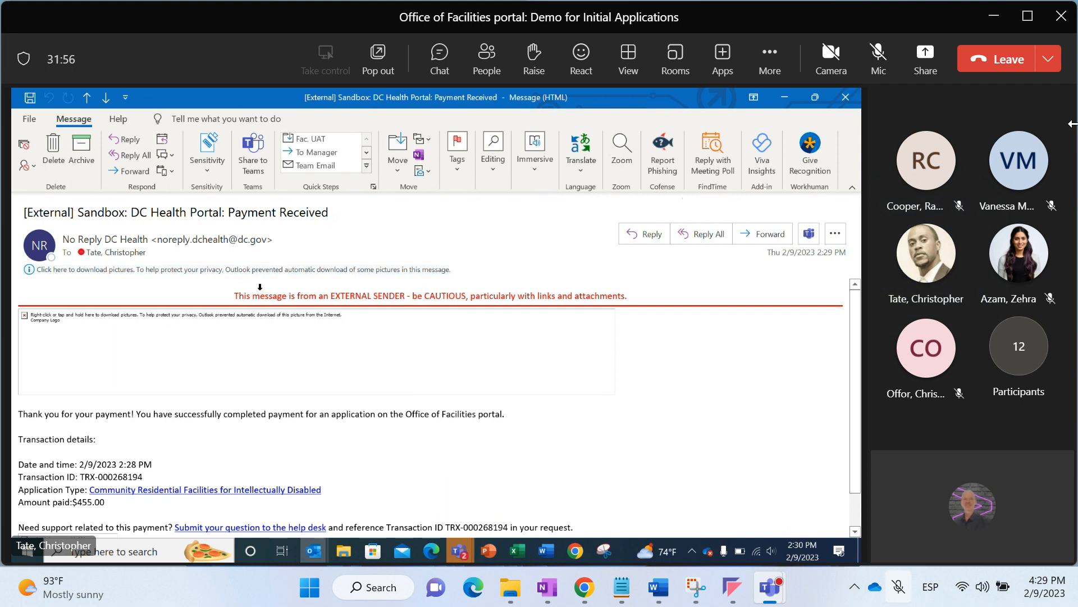
# Download the email's pictures and review its transaction details
pyautogui.rightClick(236, 358)
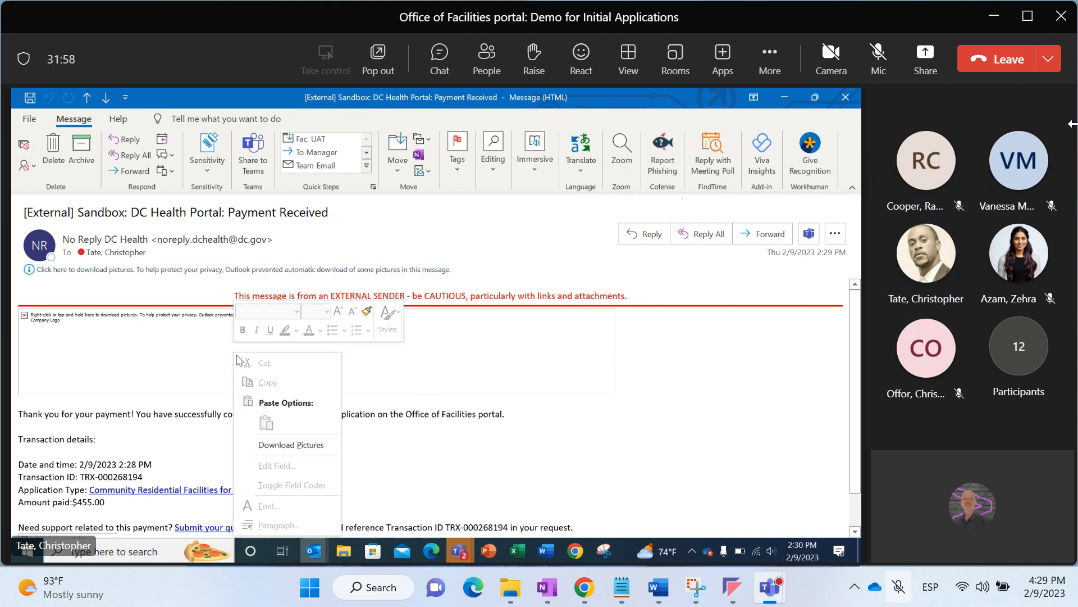
pyautogui.click(280, 444)
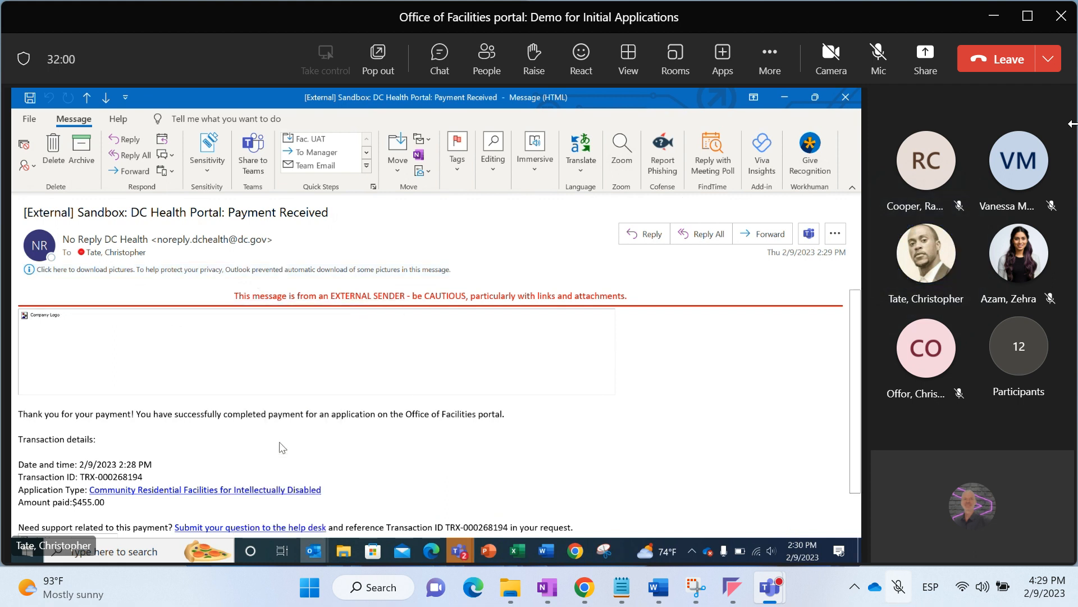
pyautogui.moveTo(856, 382); pyautogui.dragTo(858, 403)
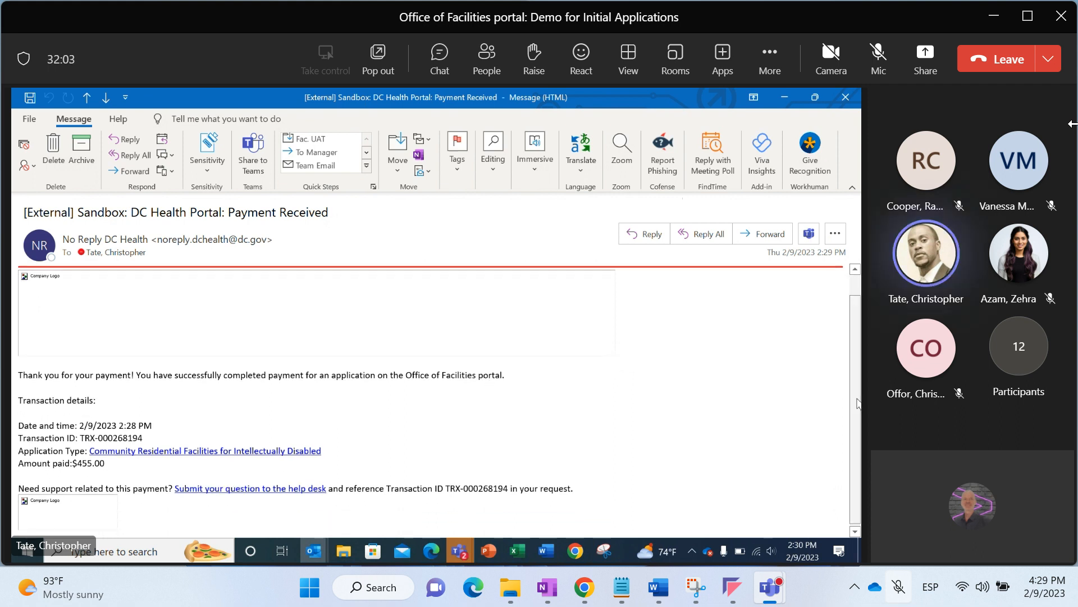
pyautogui.rightClick(433, 324)
pyautogui.click(633, 397)
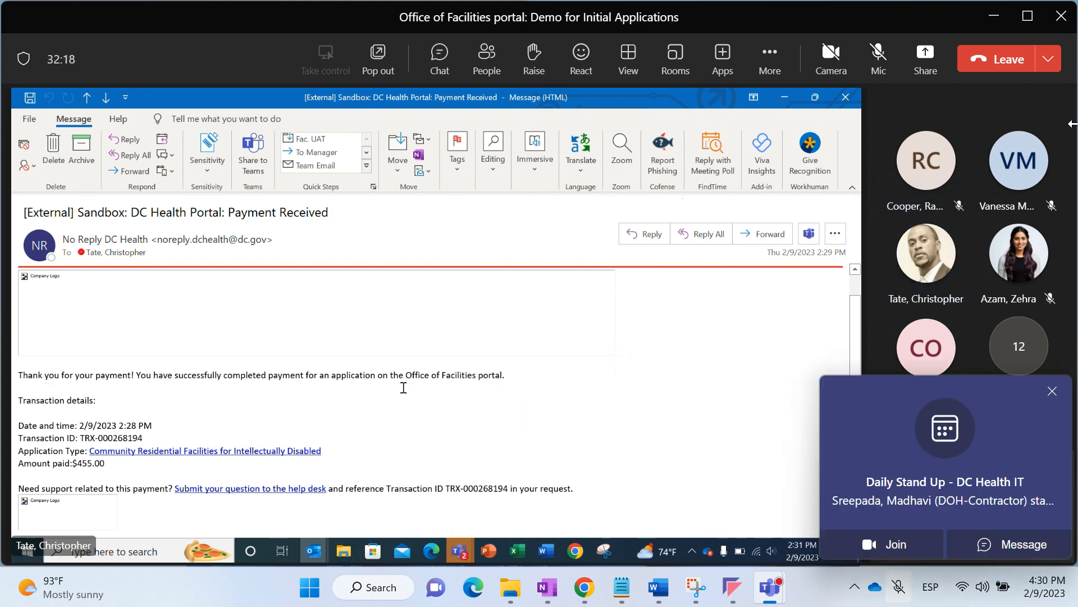
# Dismiss the meeting notification and open the reference guide presentation tab in the browser
pyautogui.click(1062, 395)
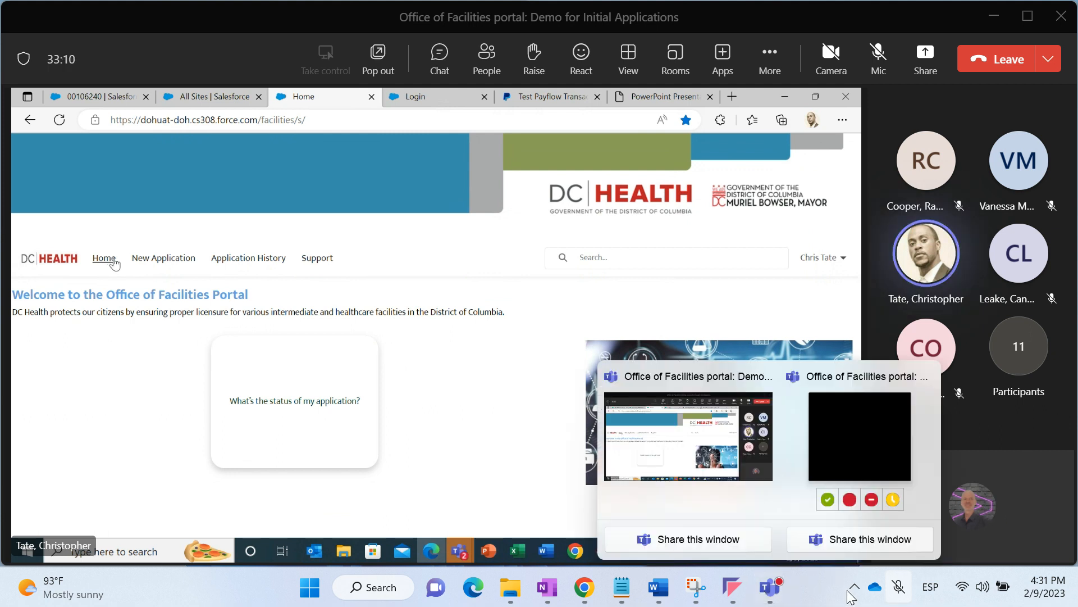
pyautogui.click(689, 99)
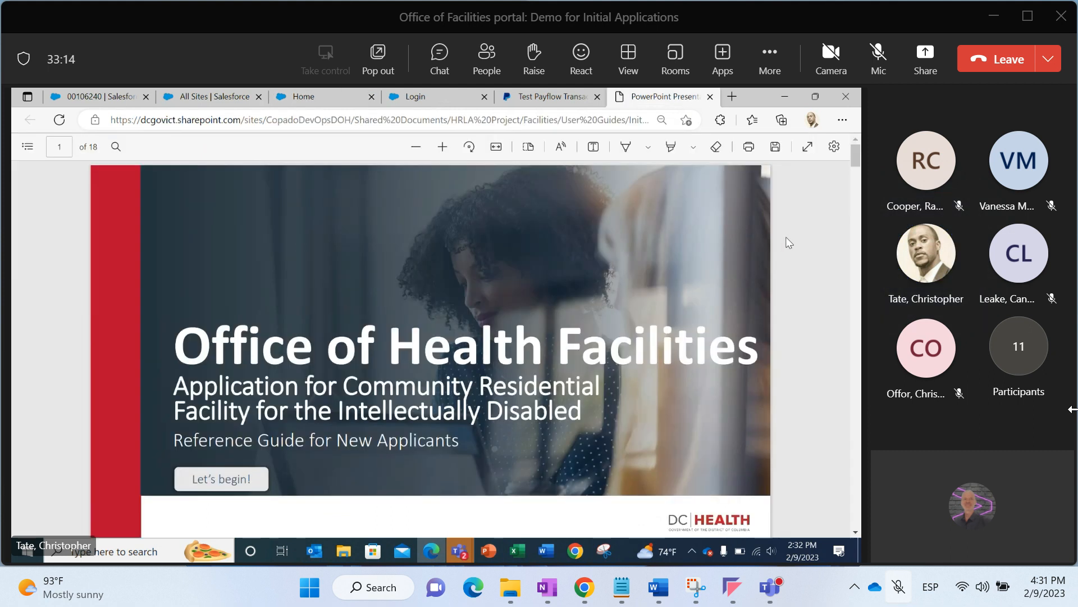